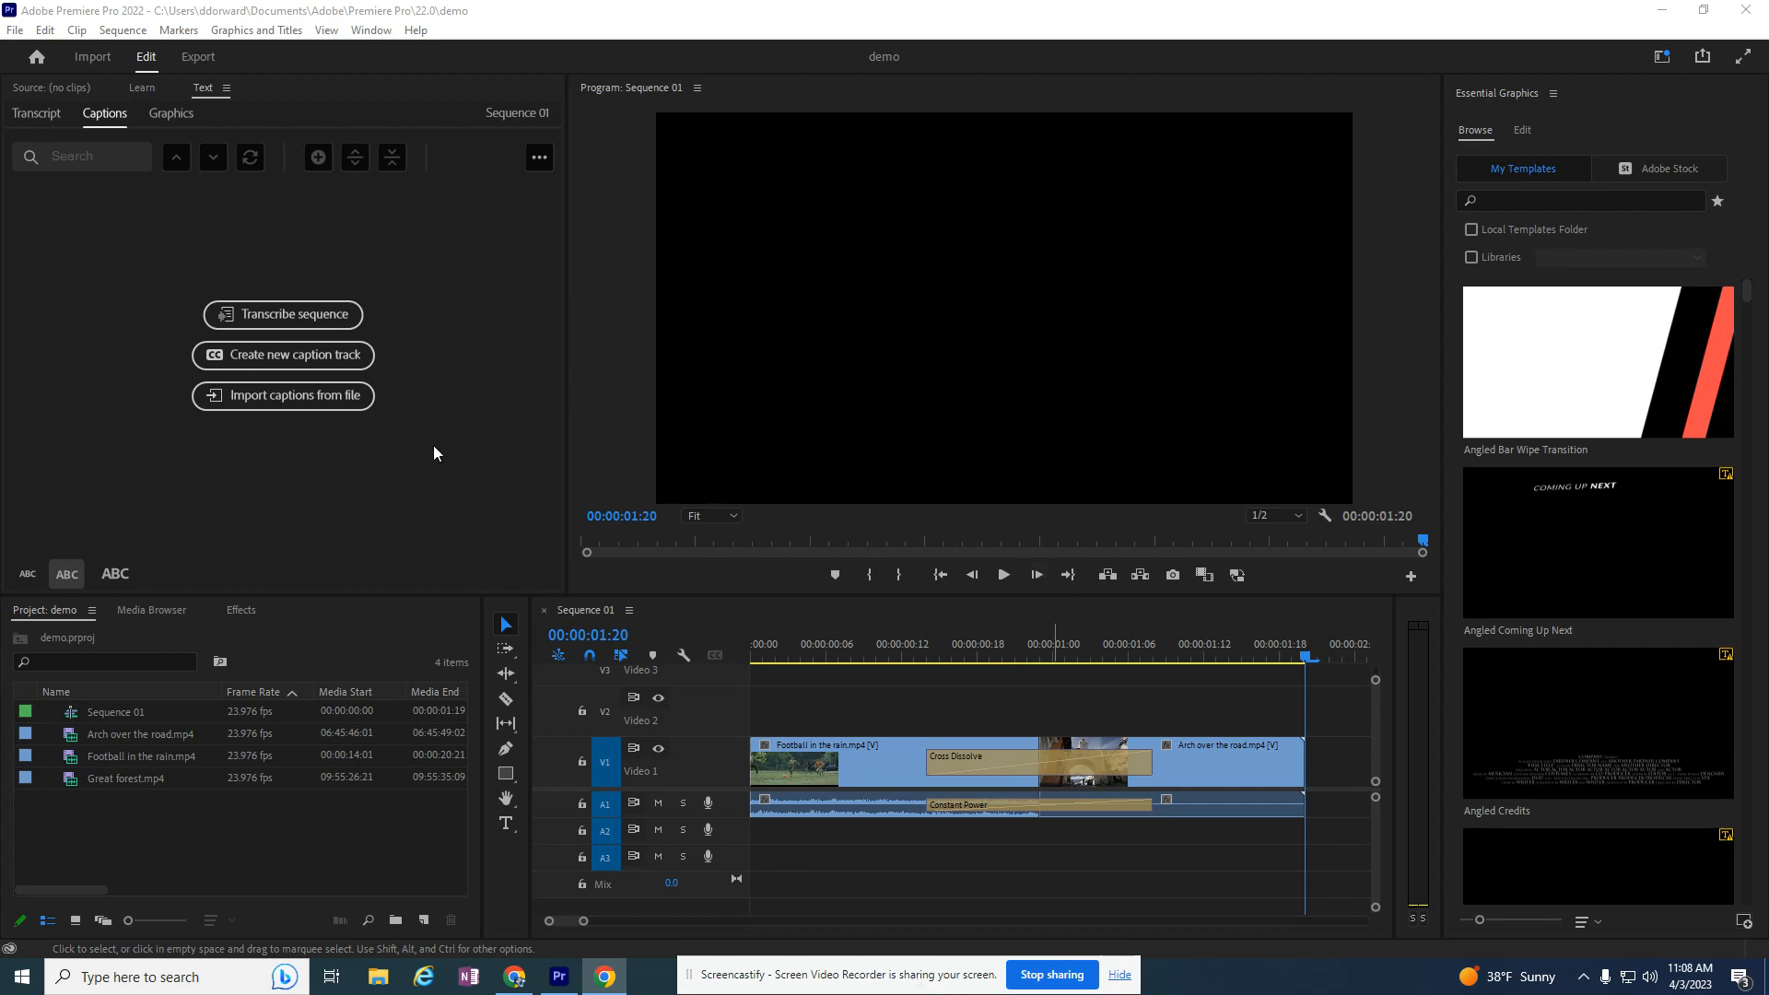
Play and scrub through Sequence 01 to review its Cross Dissolve, and view the source clip Football in the rain.mp4.
{"action": "left_click", "coordinate": [1287, 665]}
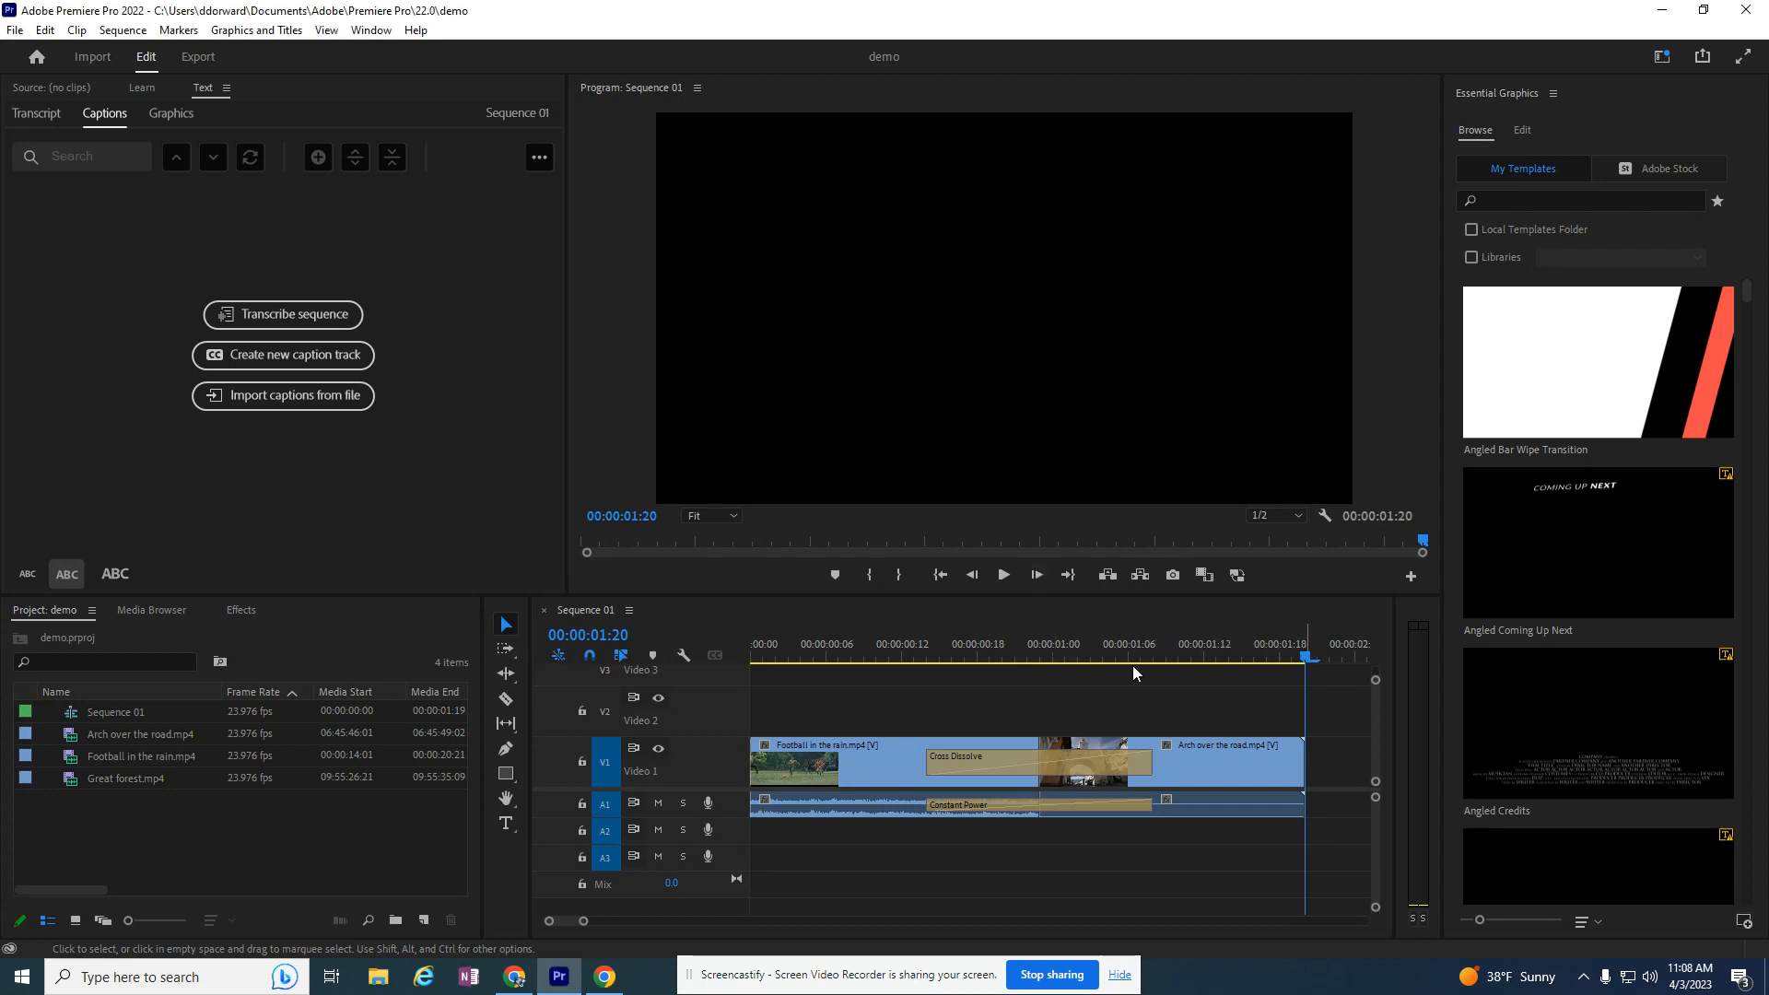
{"action": "key", "text": "space"}
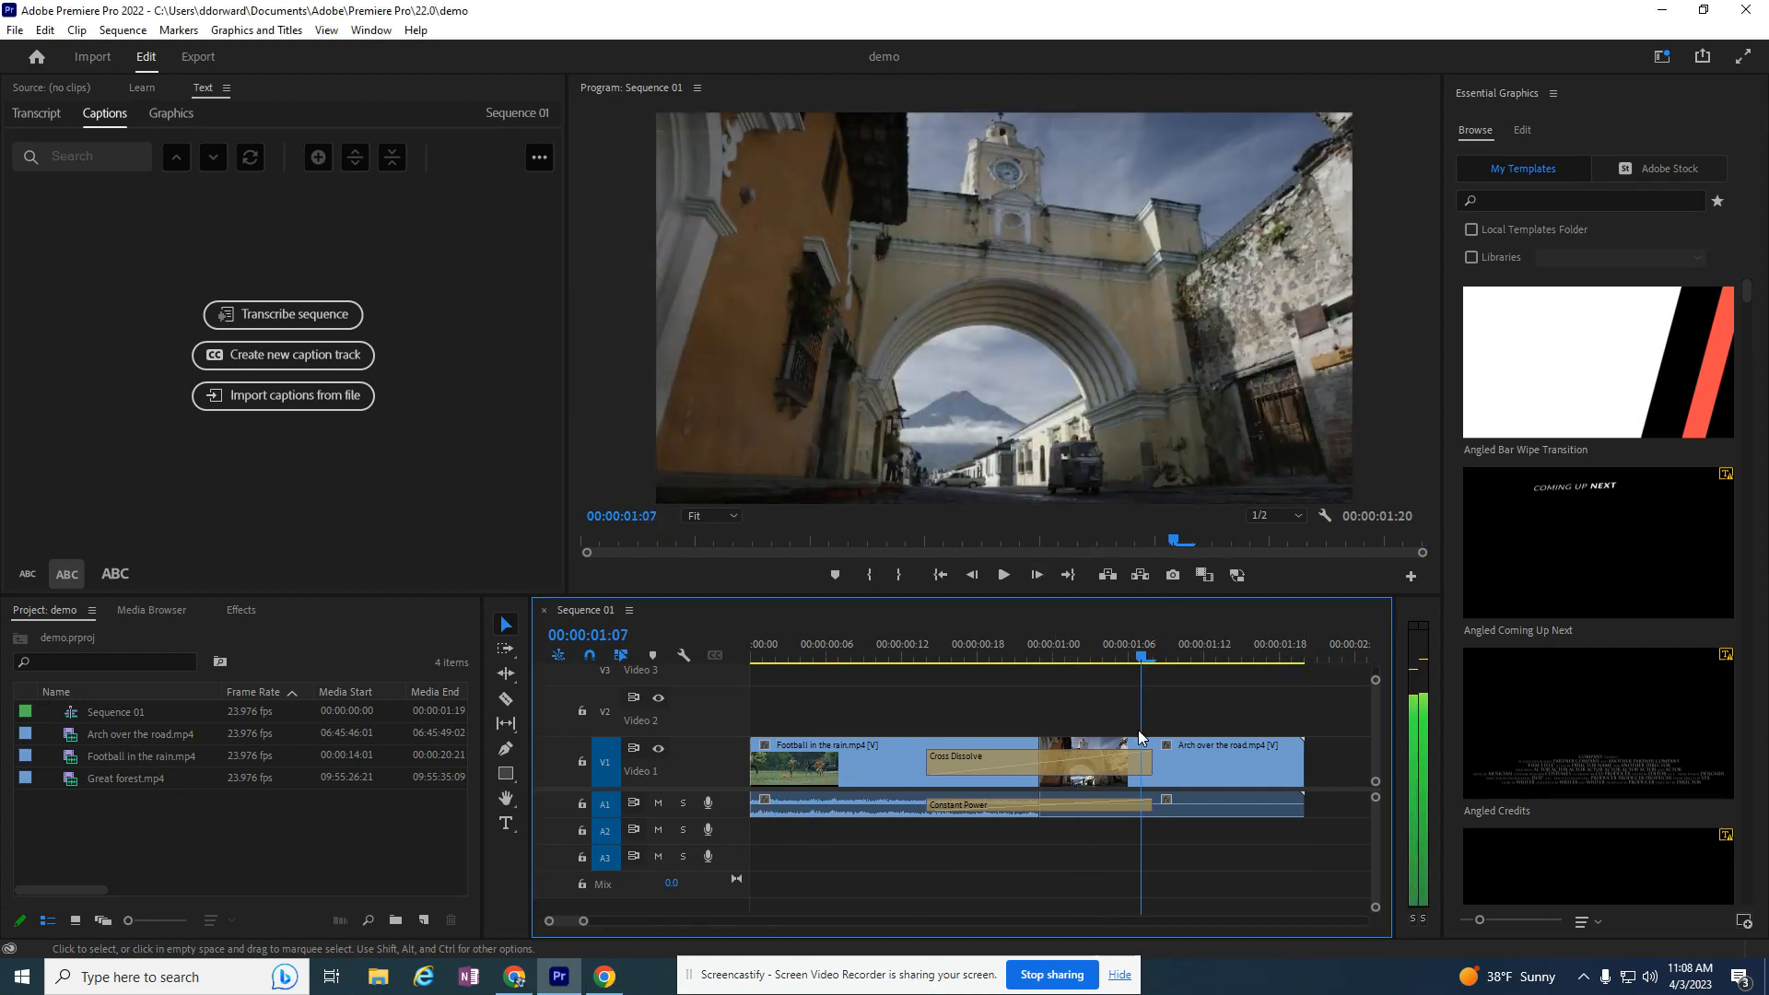
{"action": "double_click", "coordinate": [94, 756]}
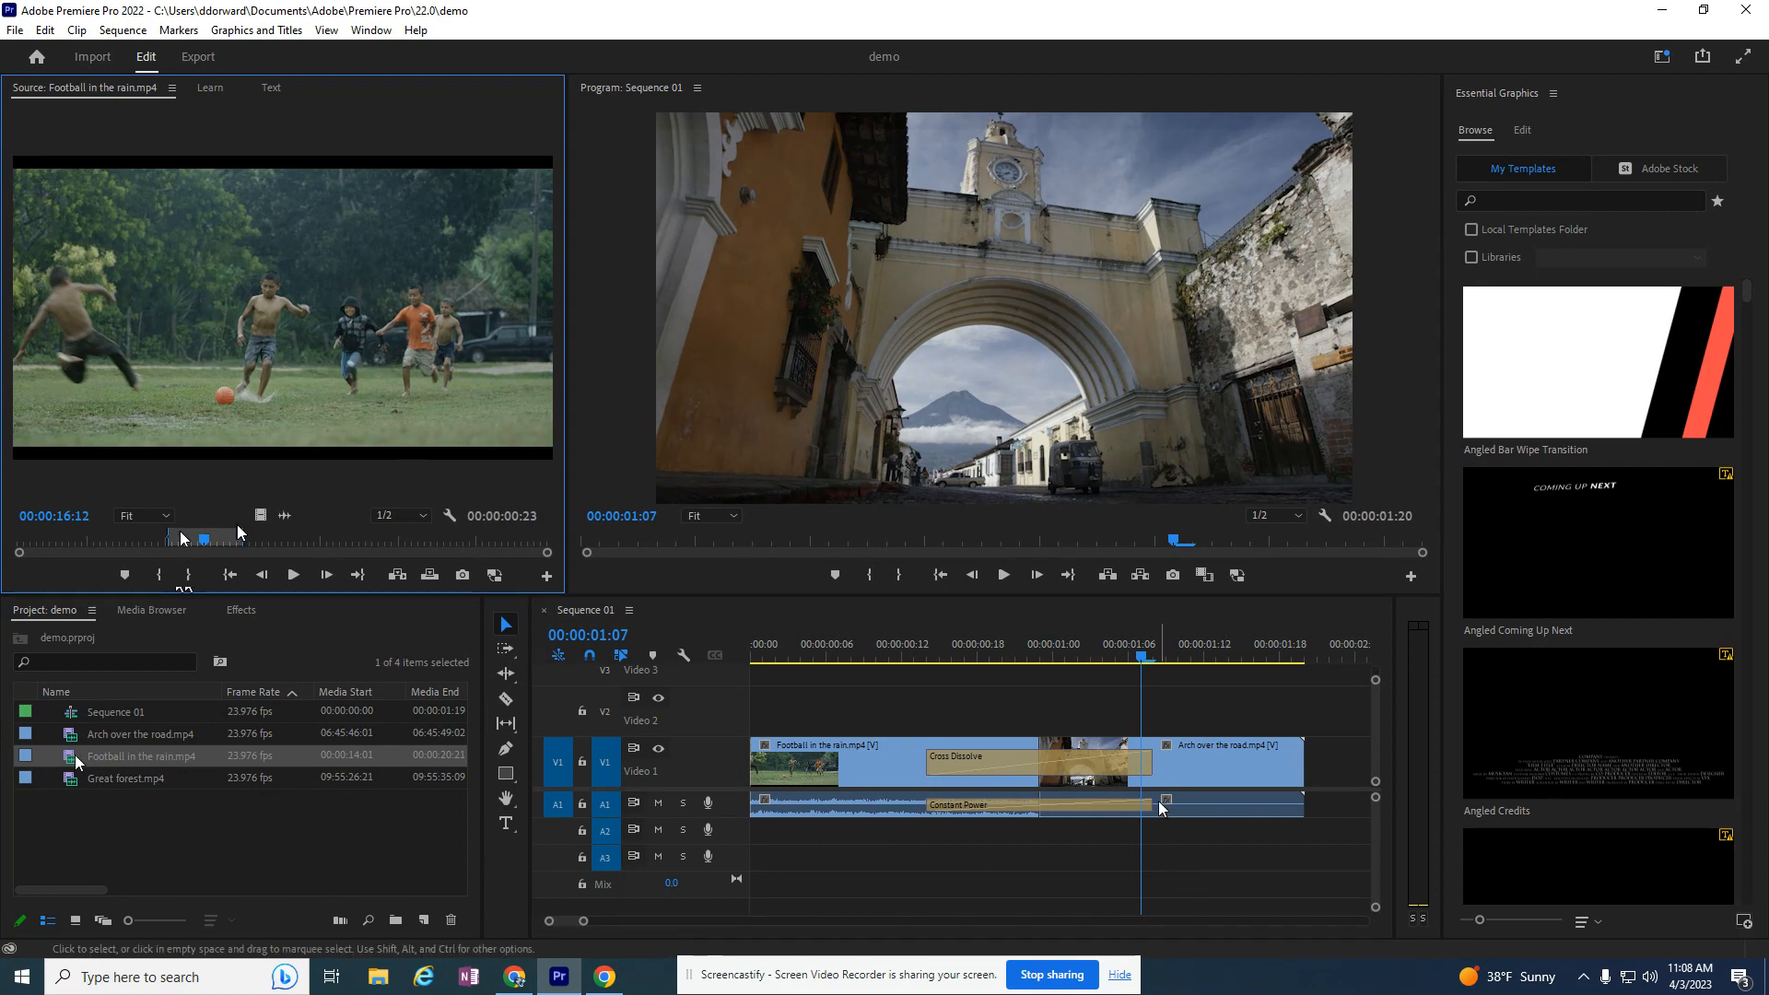
{"action": "left_click", "coordinate": [1131, 751]}
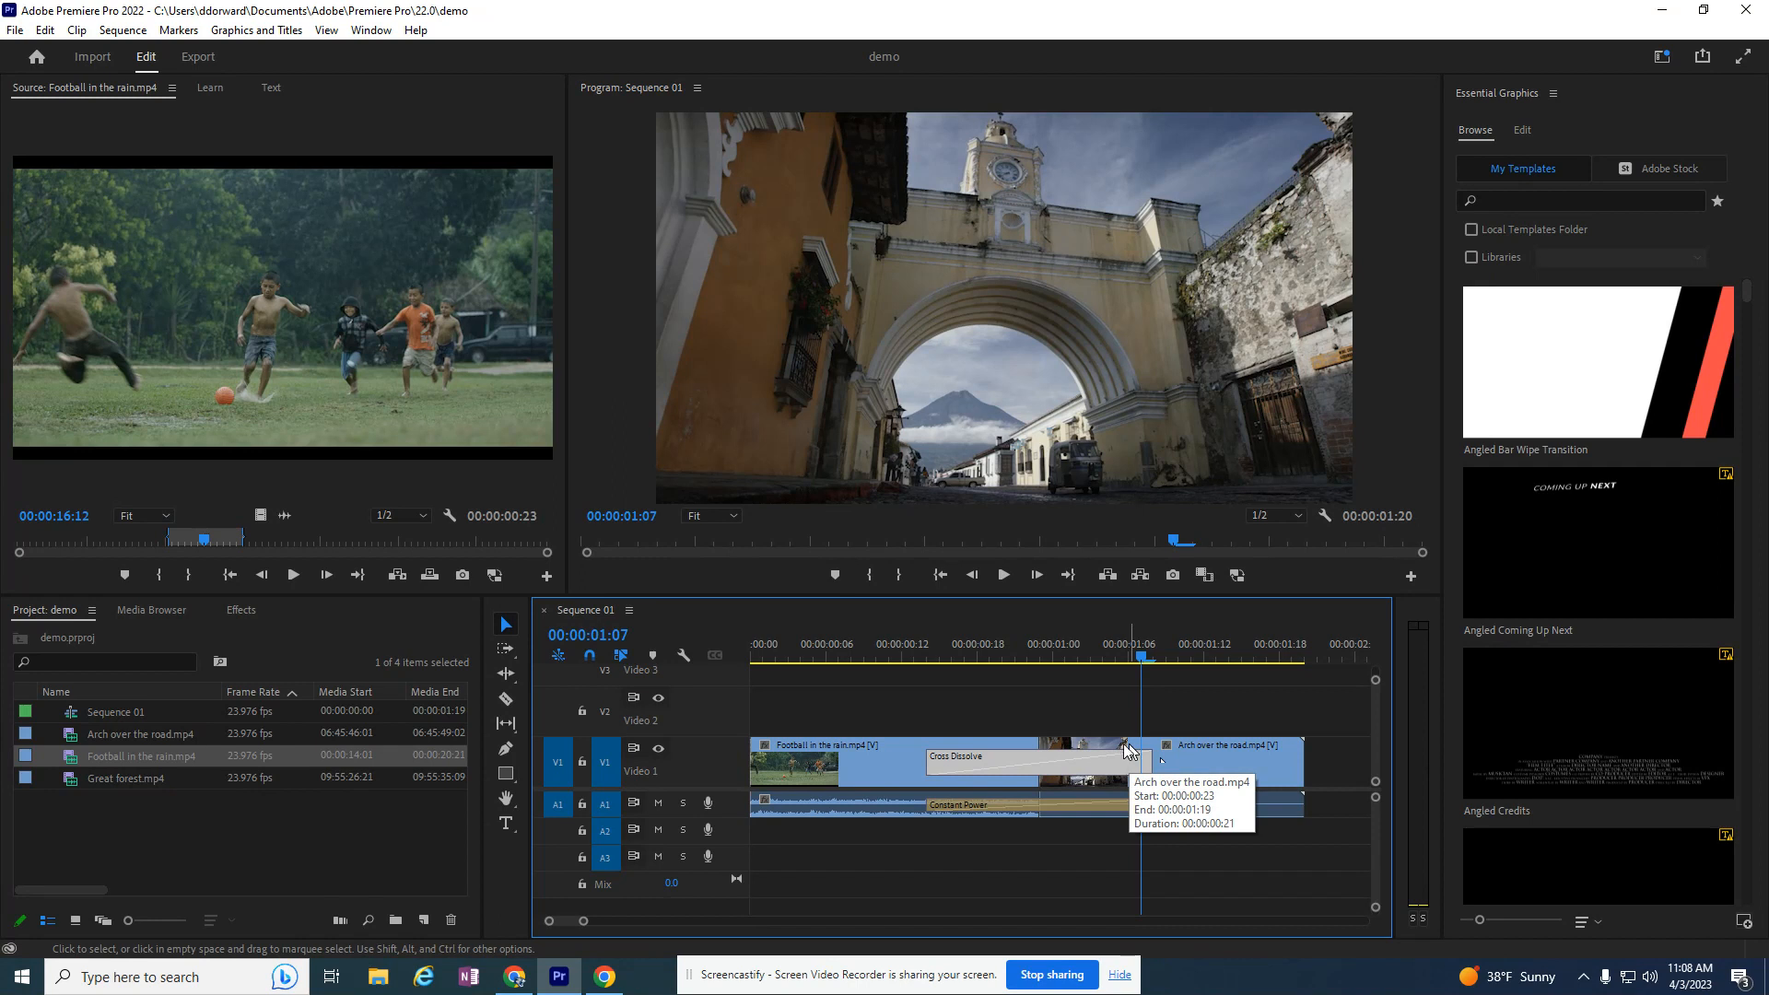
{"action": "left_click", "coordinate": [939, 656]}
{"action": "left_click_drag", "start_coordinate": [921, 650], "coordinate": [1161, 710]}
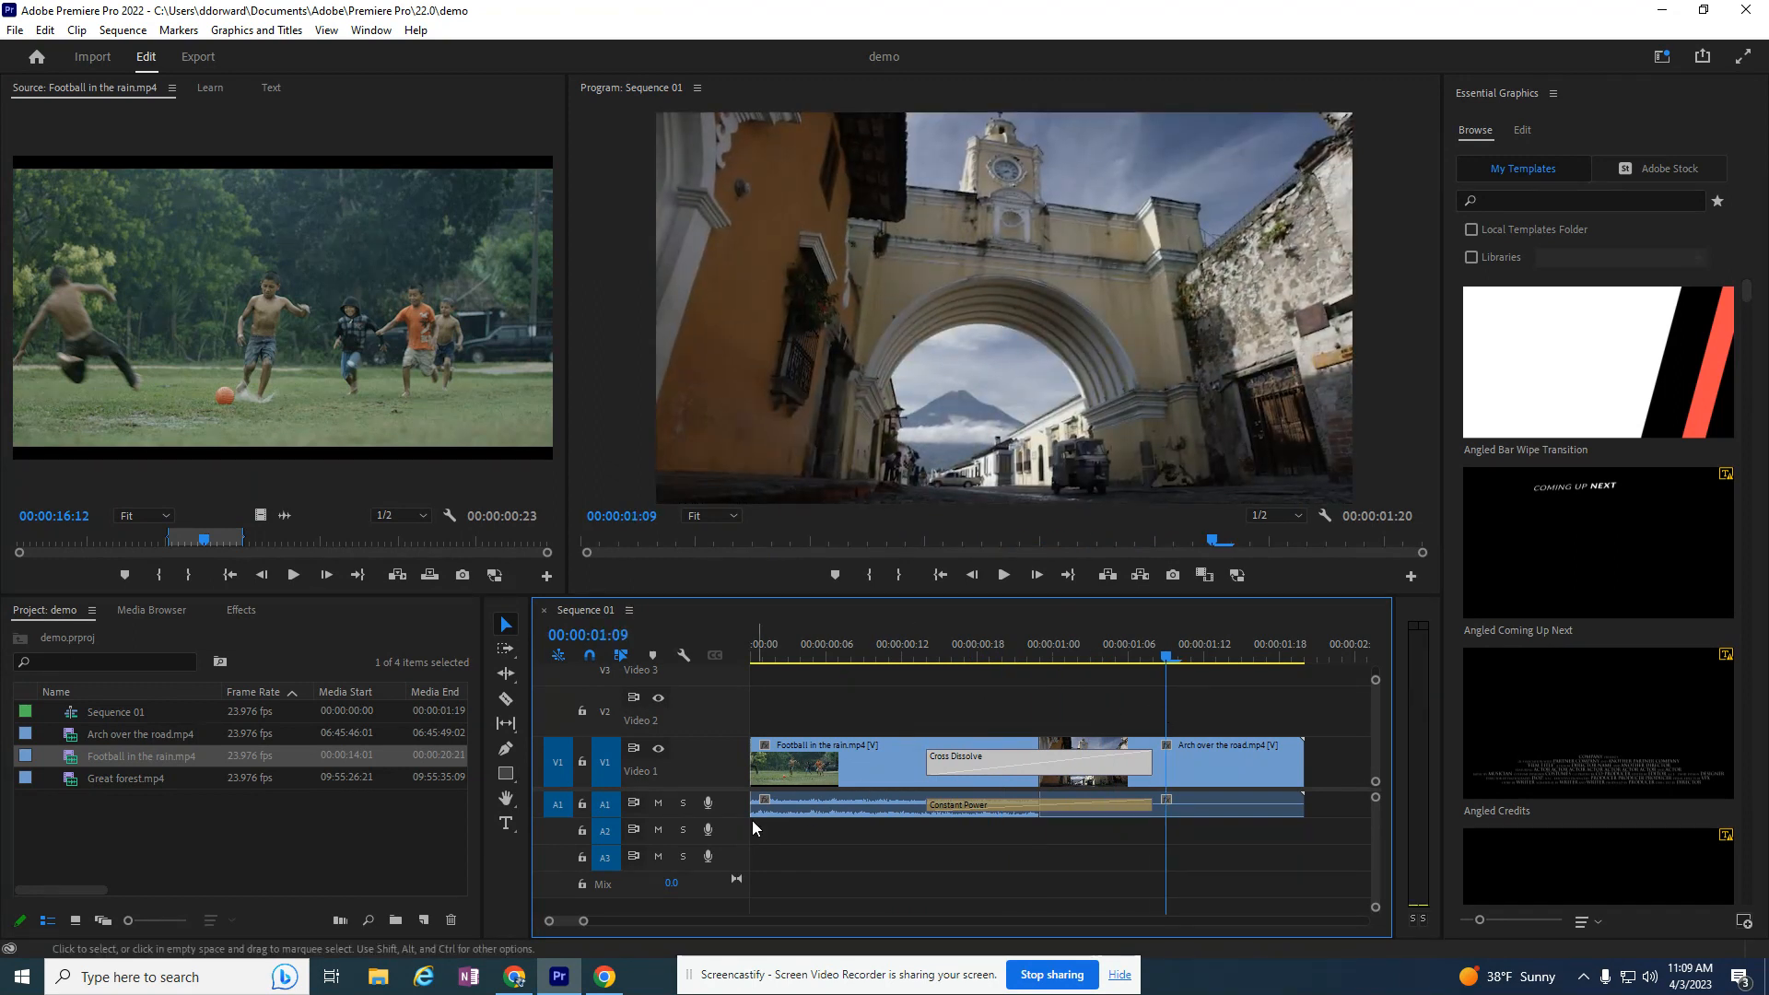
{"action": "left_click", "coordinate": [709, 803]}
{"action": "left_click_drag", "start_coordinate": [810, 656], "coordinate": [1203, 726]}
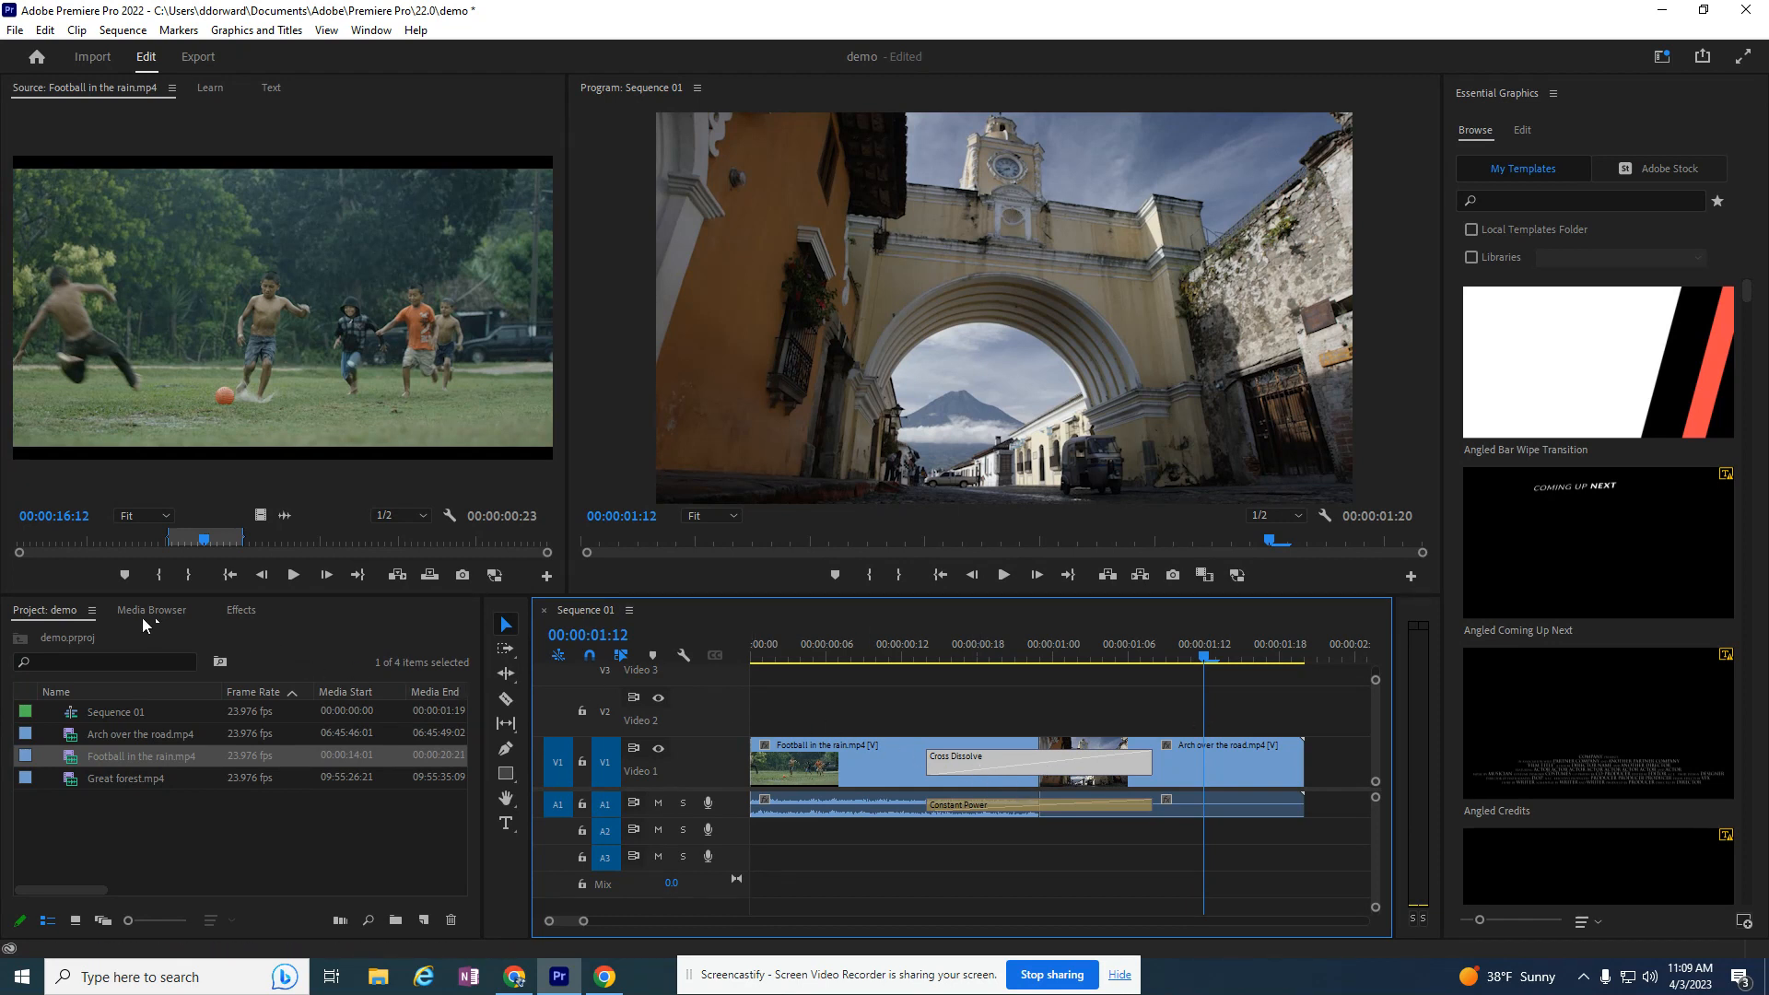
Look over the project items and the media browser, and bring up the effects library.
{"action": "left_click", "coordinate": [42, 610]}
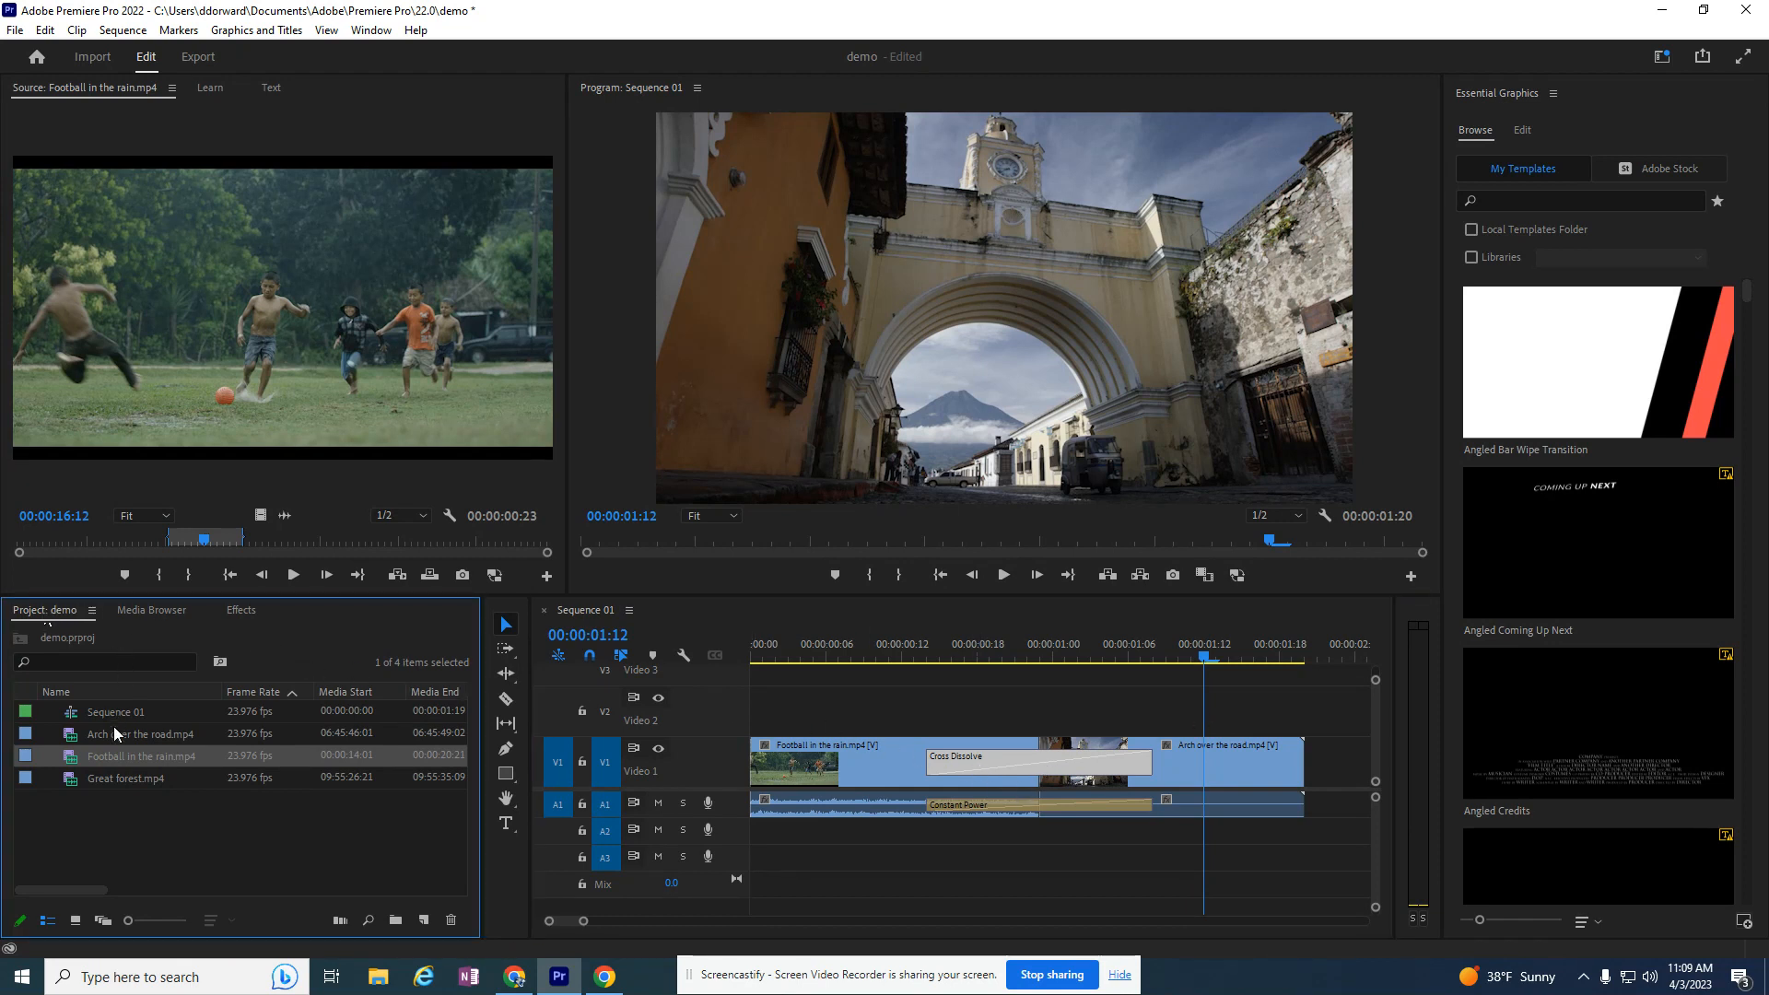
{"action": "left_click", "coordinate": [151, 611]}
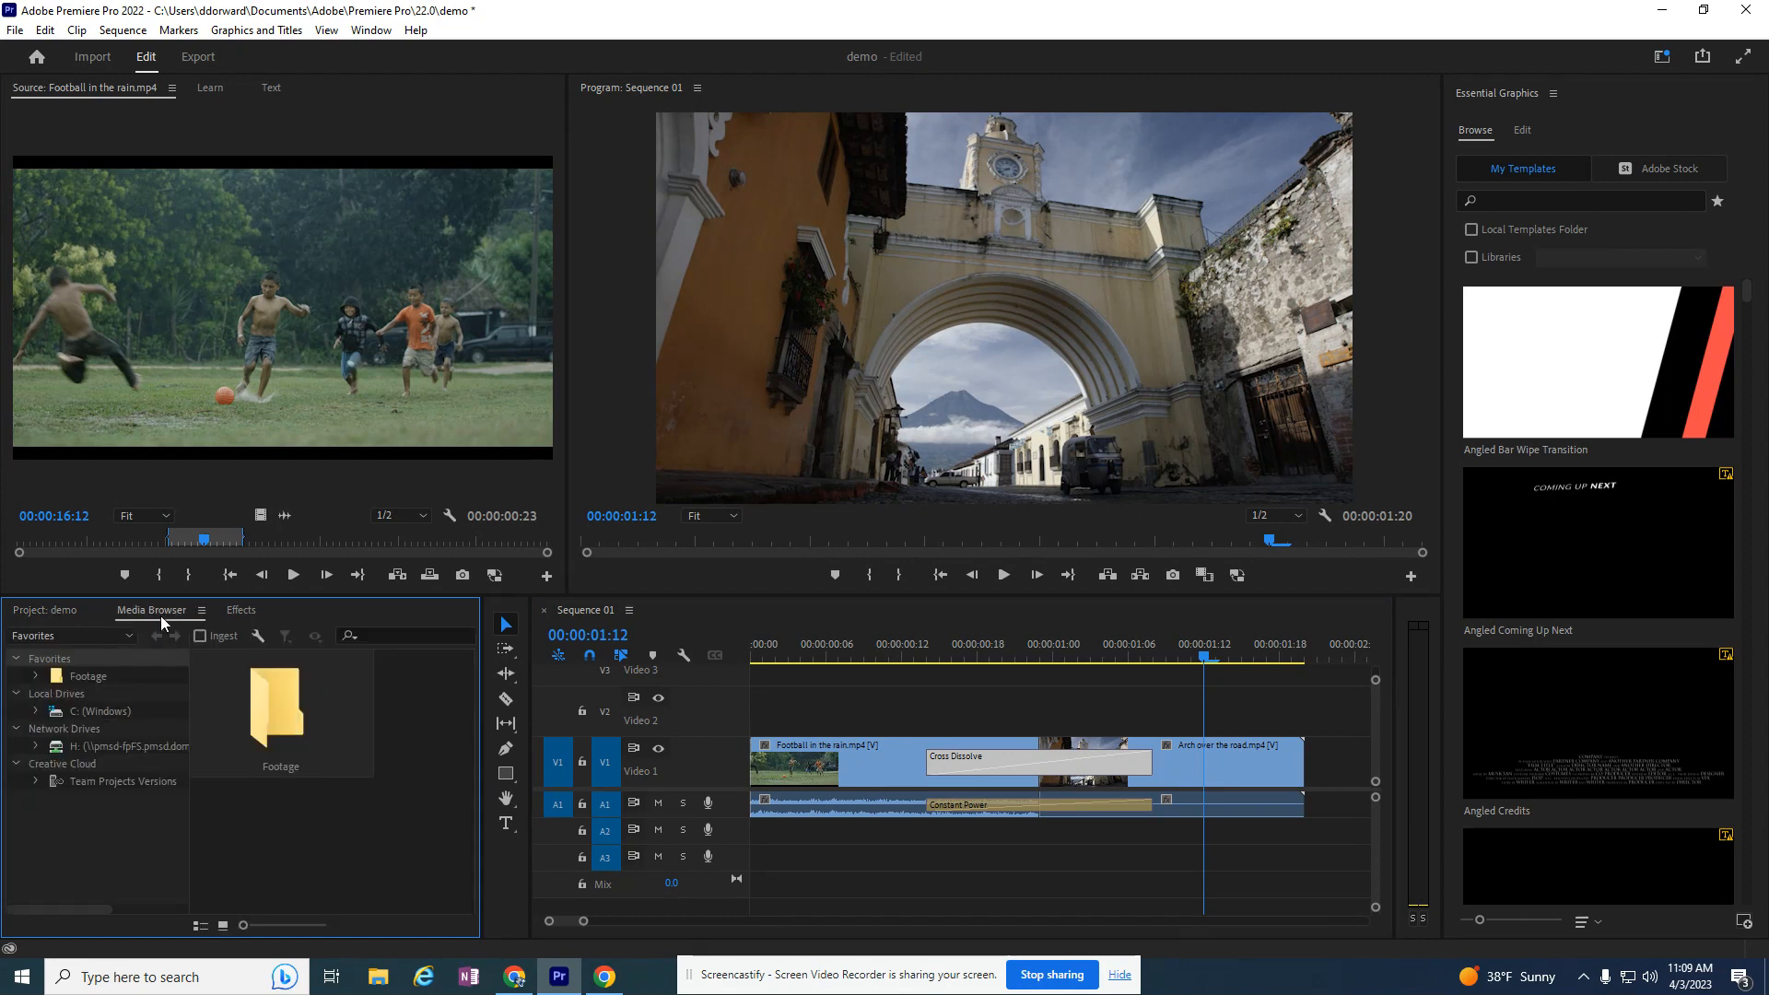
{"action": "left_click", "coordinate": [238, 611]}
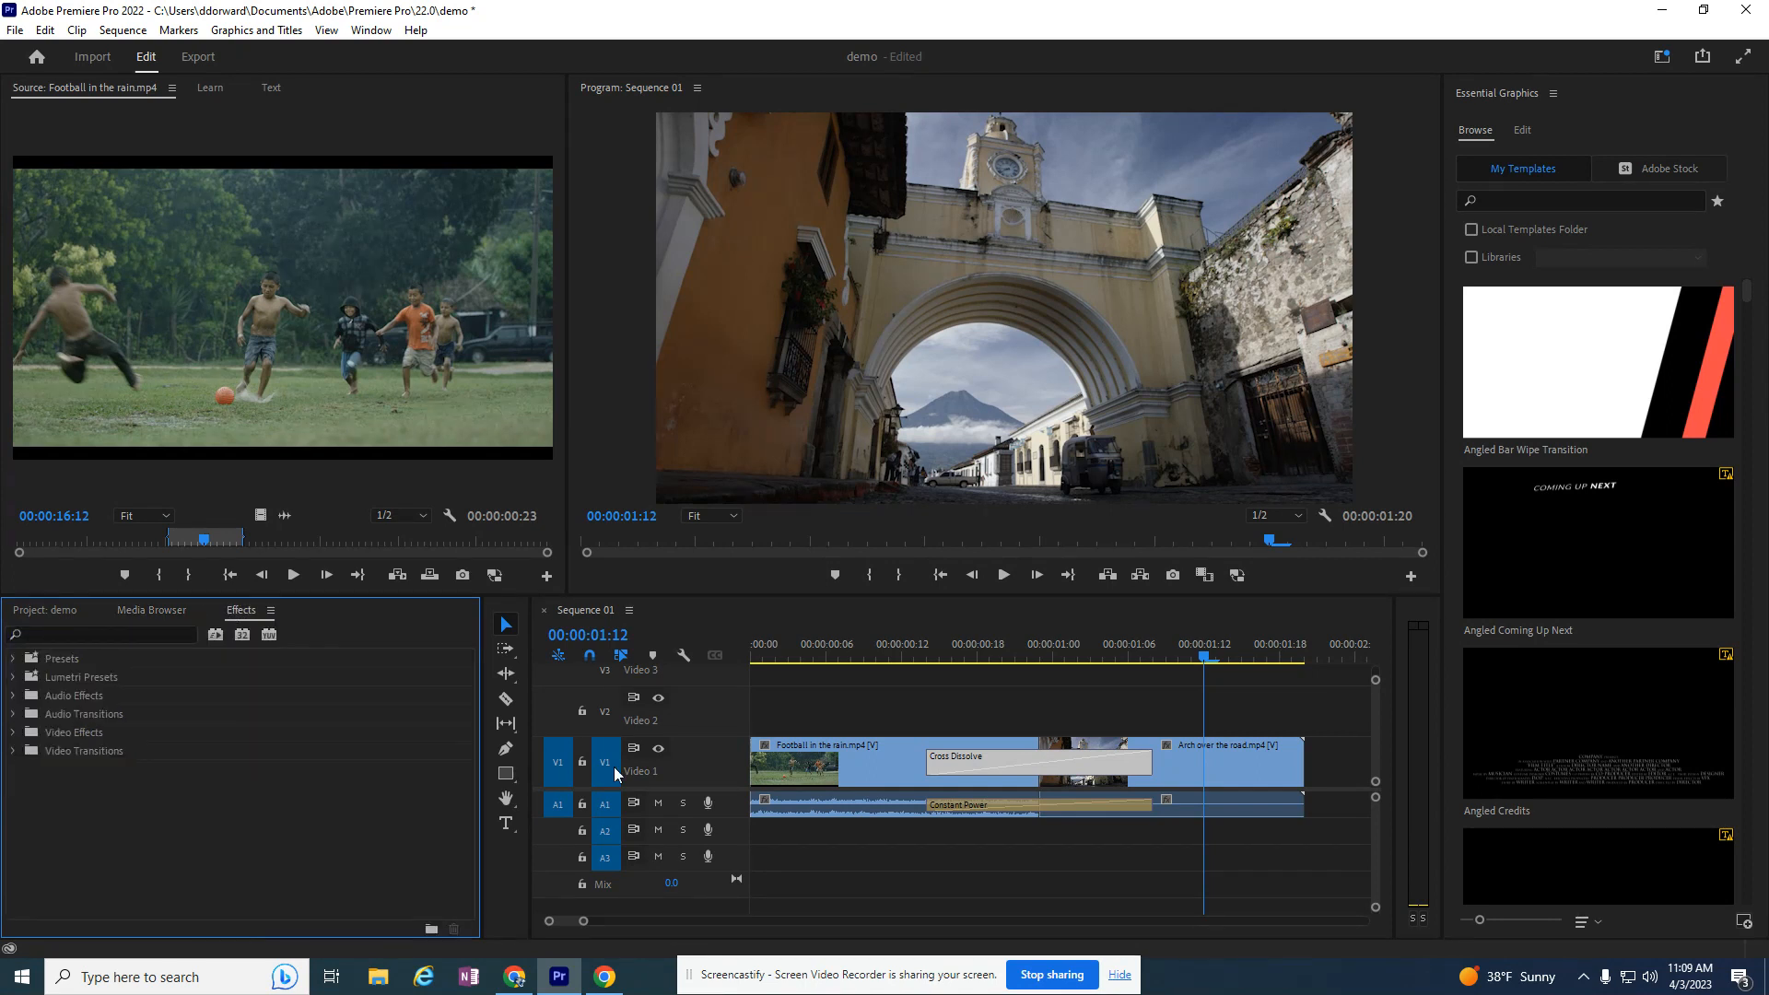
Replace the Cross Dissolve between the football and arch clips with the Band Slide video transition, and preview it.
{"action": "left_click", "coordinate": [1037, 765]}
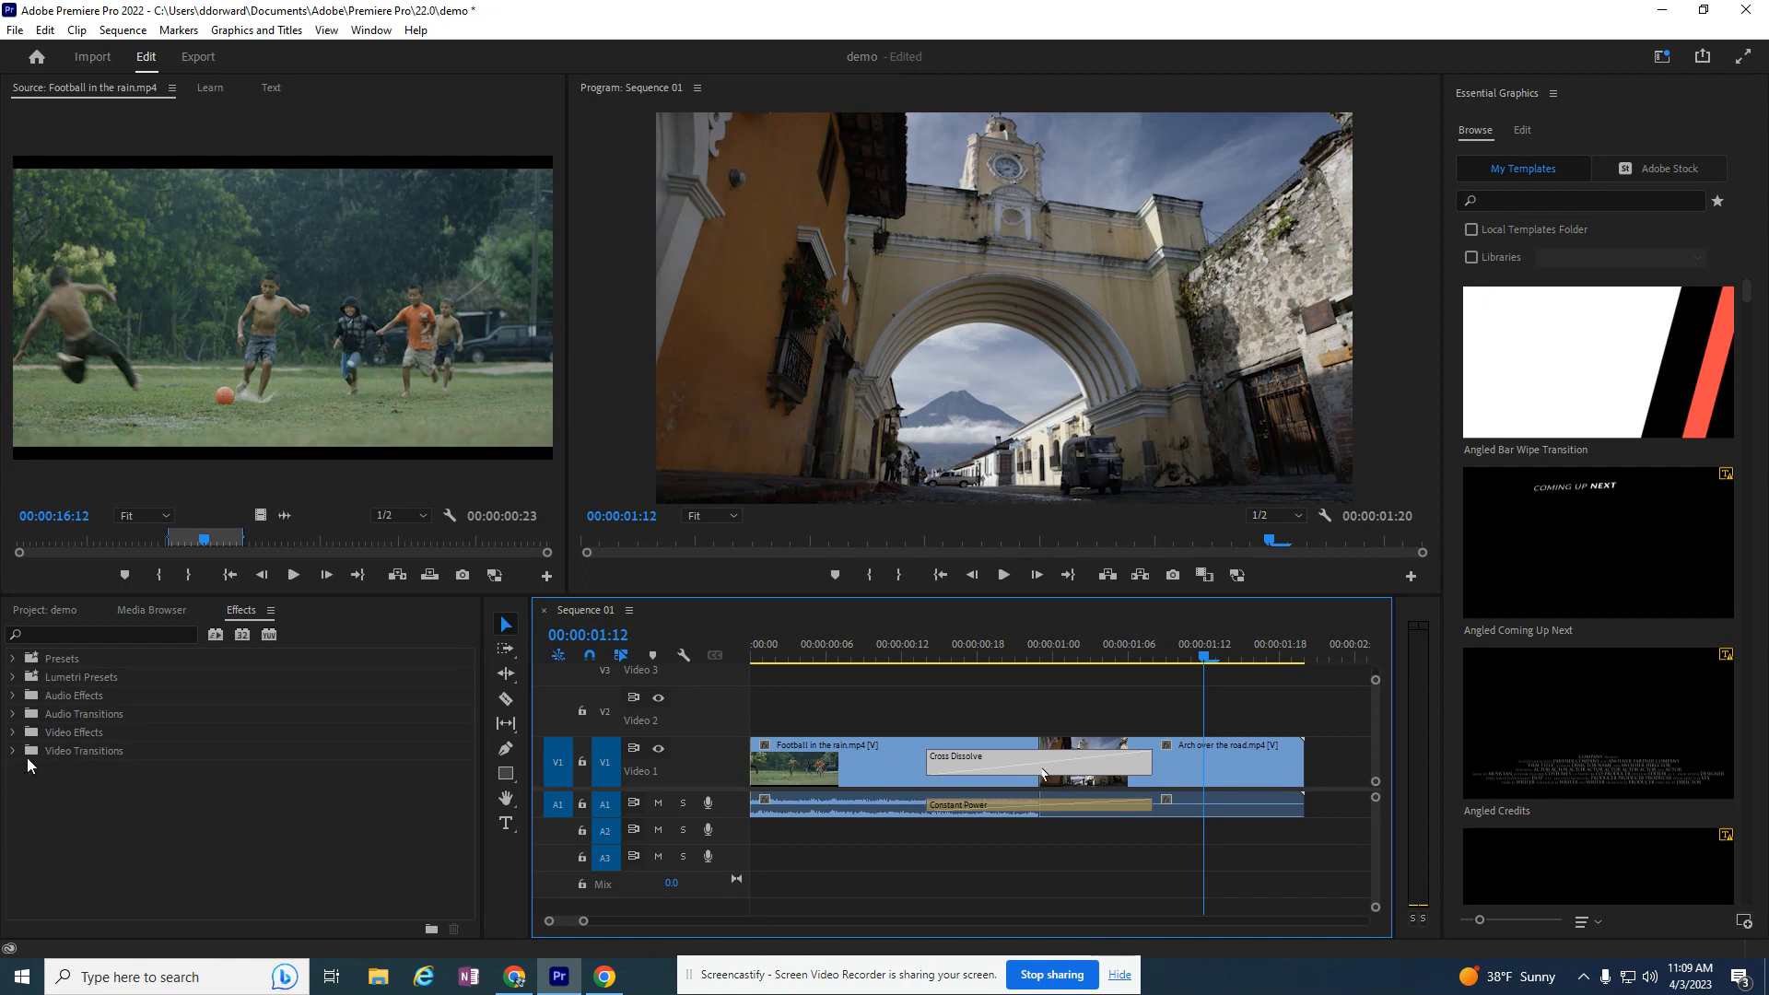
{"action": "left_click", "coordinate": [13, 752]}
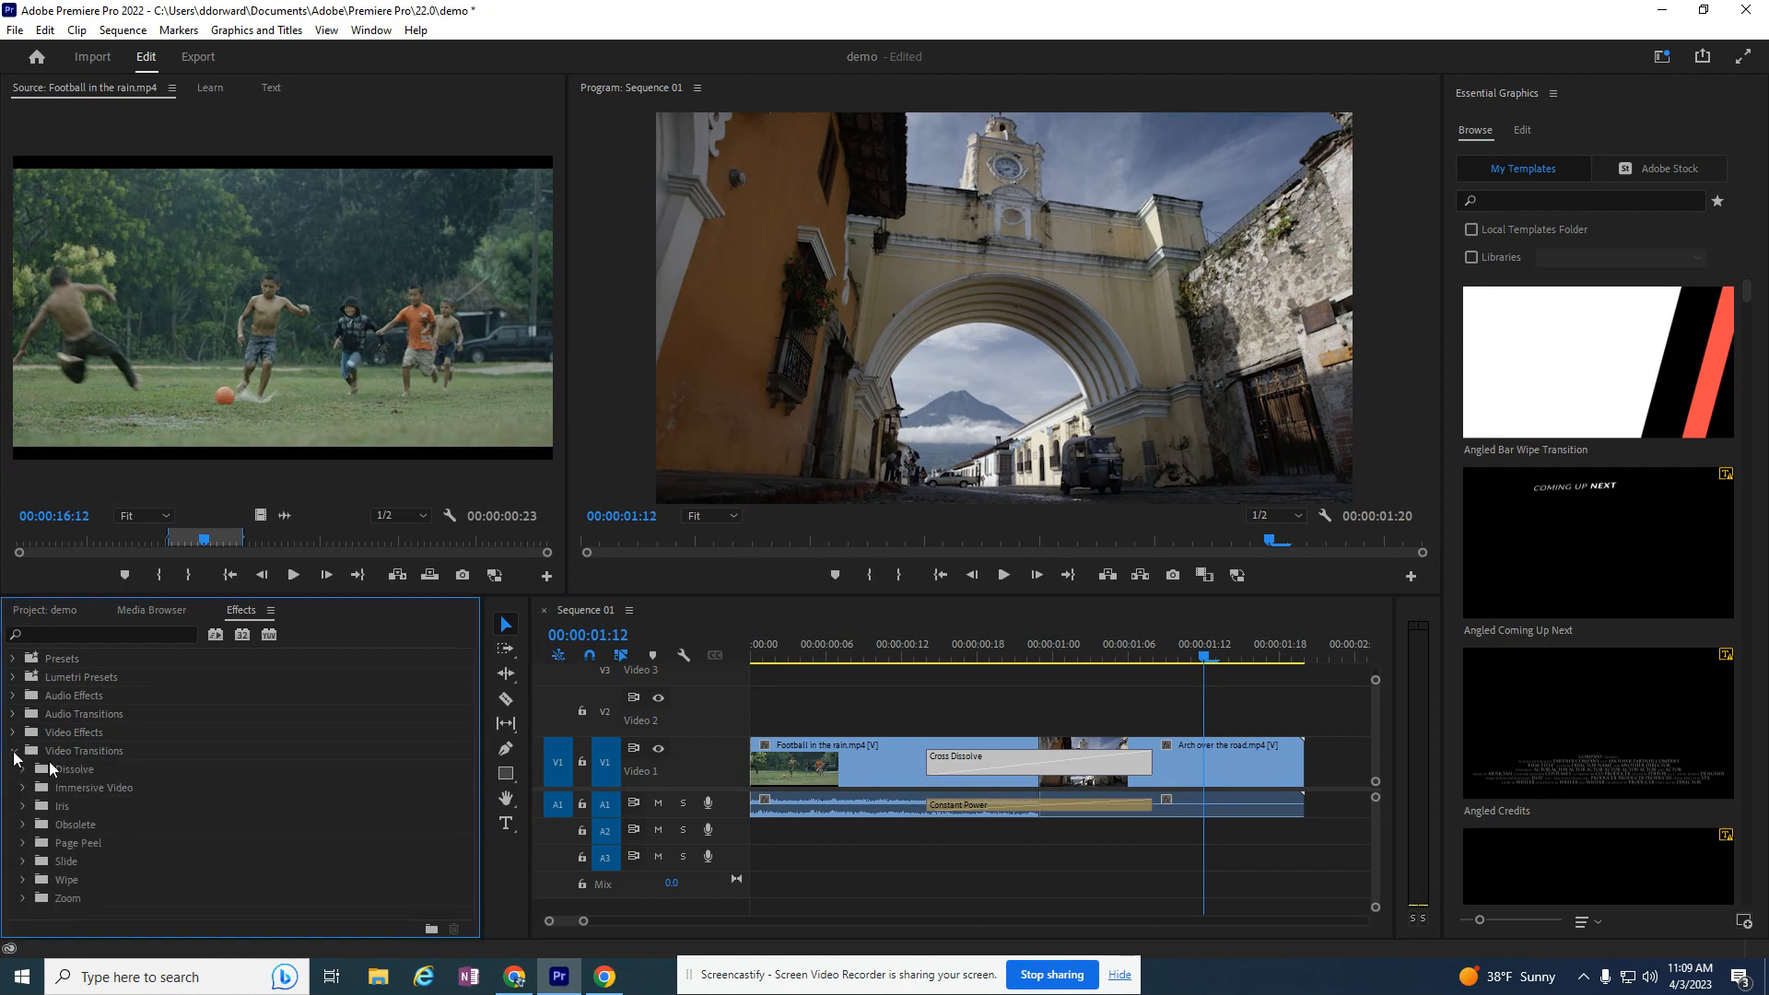
{"action": "left_click", "coordinate": [24, 862]}
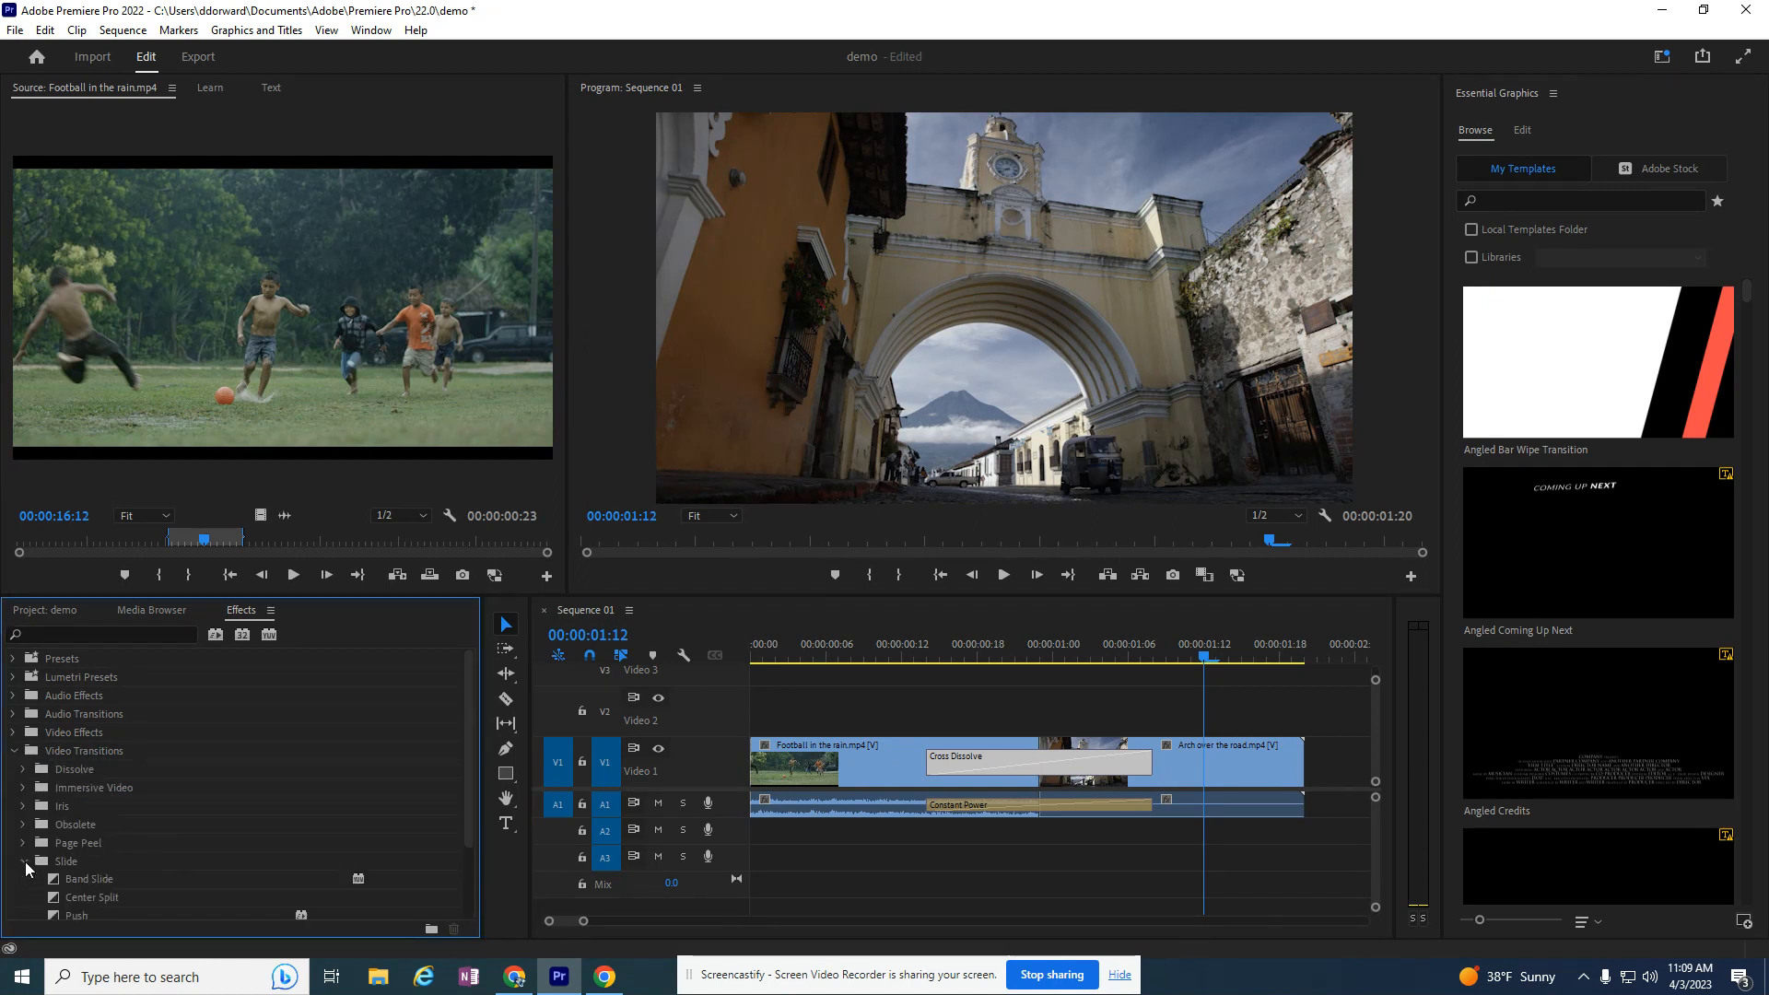
{"action": "left_click", "coordinate": [102, 861]}
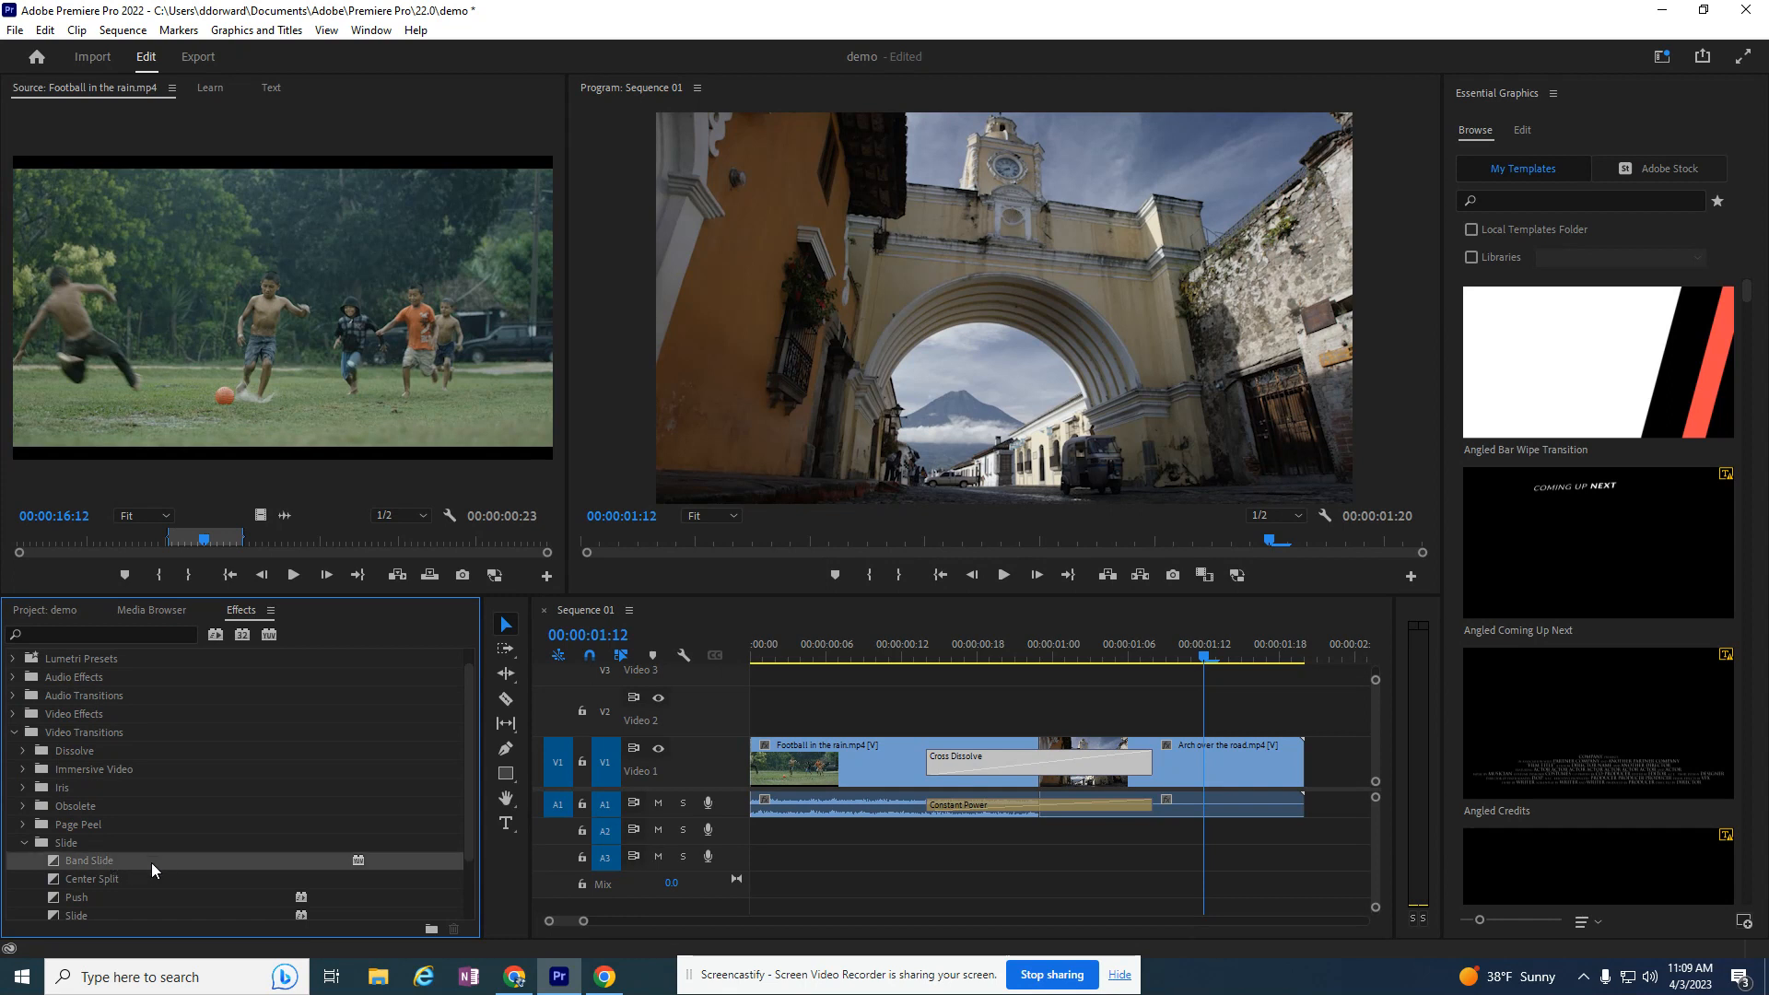
{"action": "left_click_drag", "start_coordinate": [114, 860], "coordinate": [962, 765]}
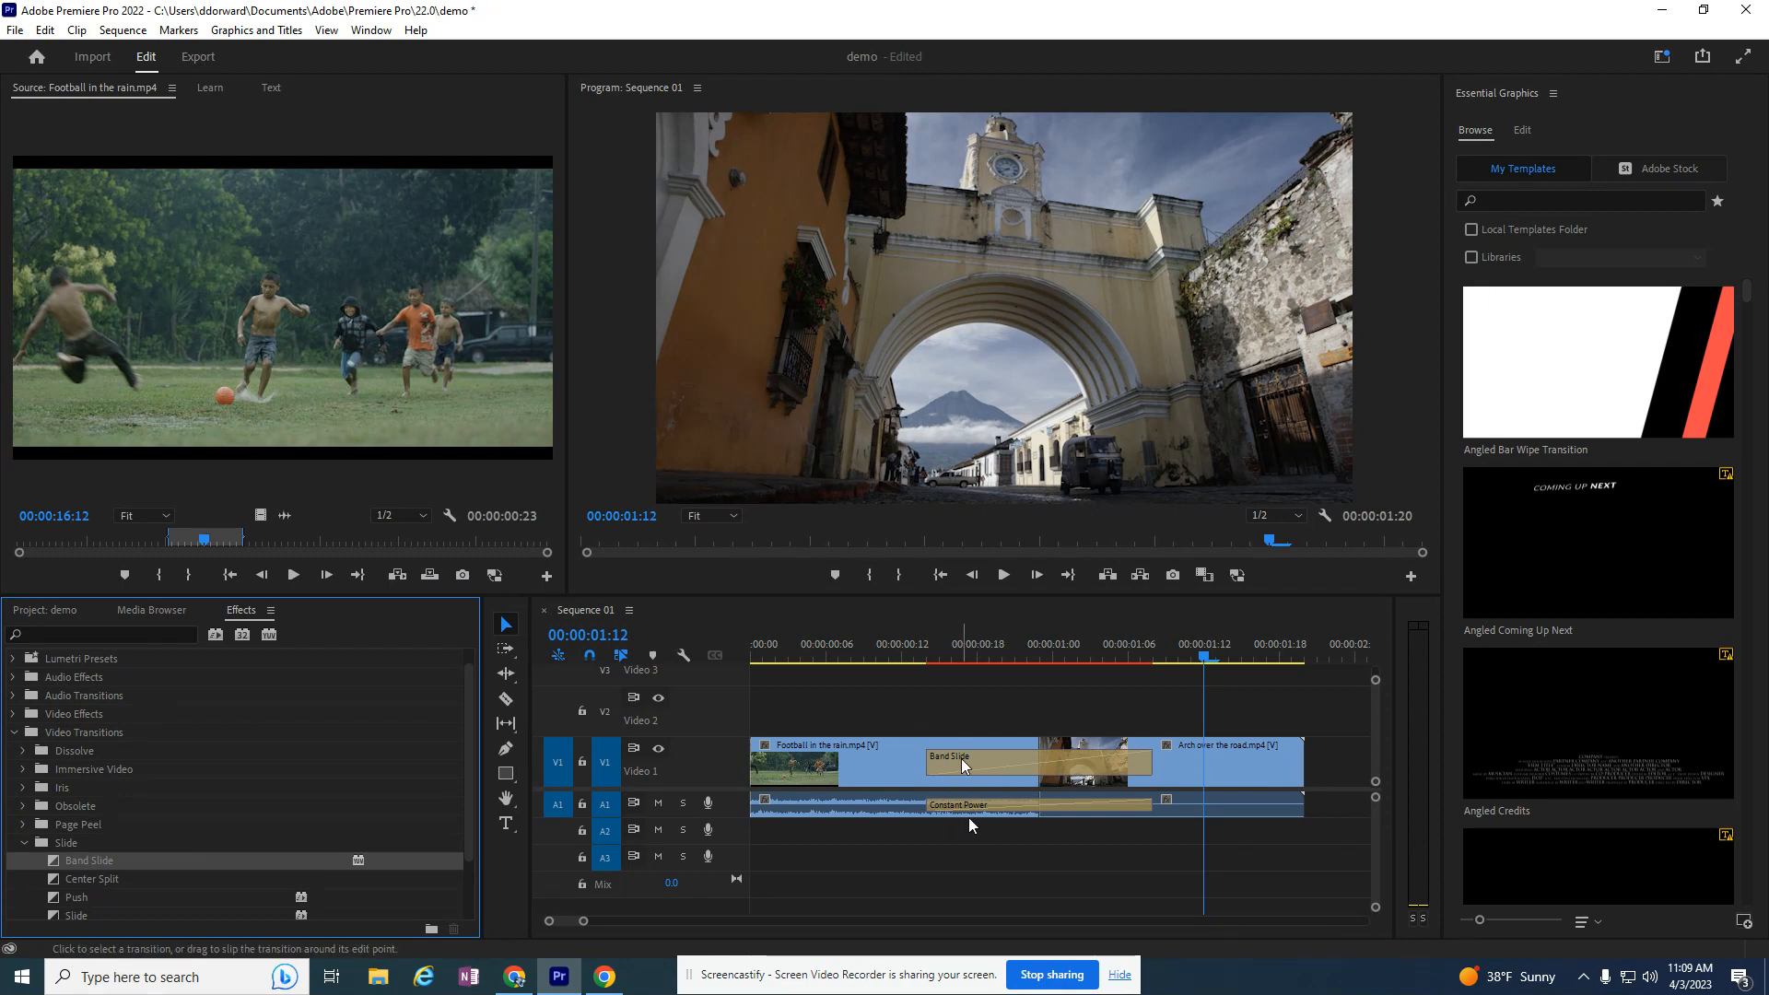
{"action": "left_click_drag", "start_coordinate": [1198, 660], "coordinate": [1166, 680]}
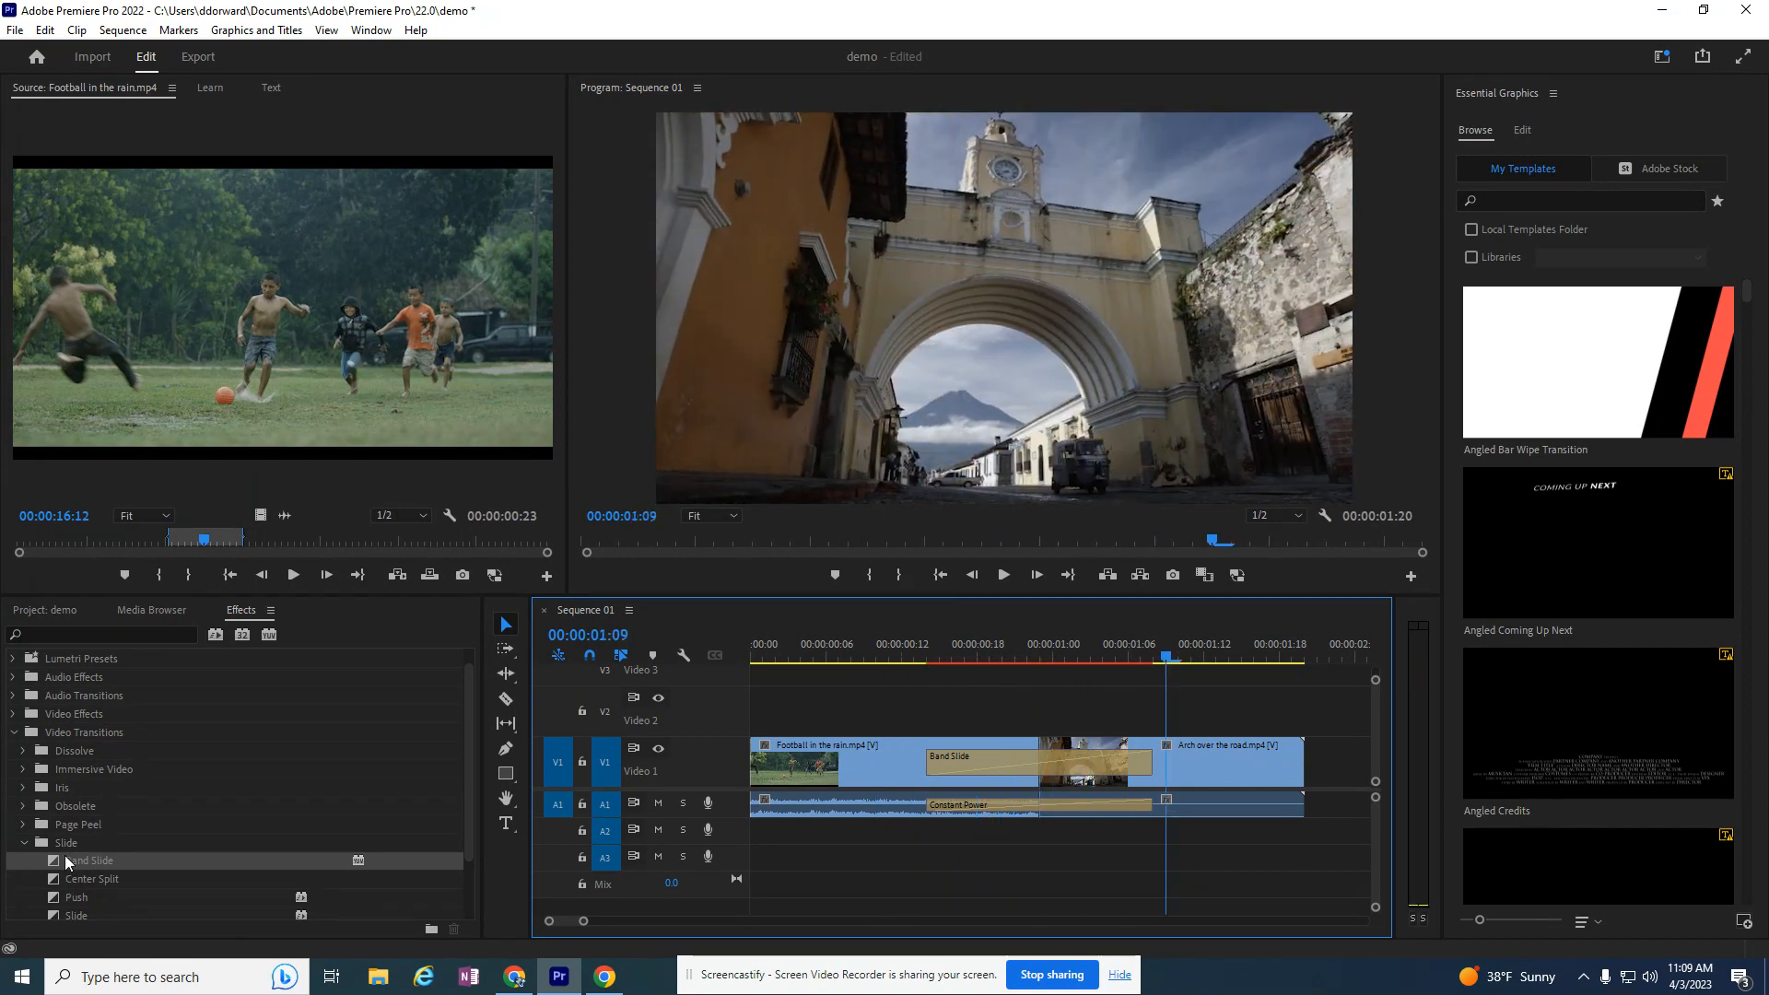
Replace the Band Slide between the football and arch clips with the Film Dissolve video transition, and preview it.
{"action": "left_click", "coordinate": [13, 735]}
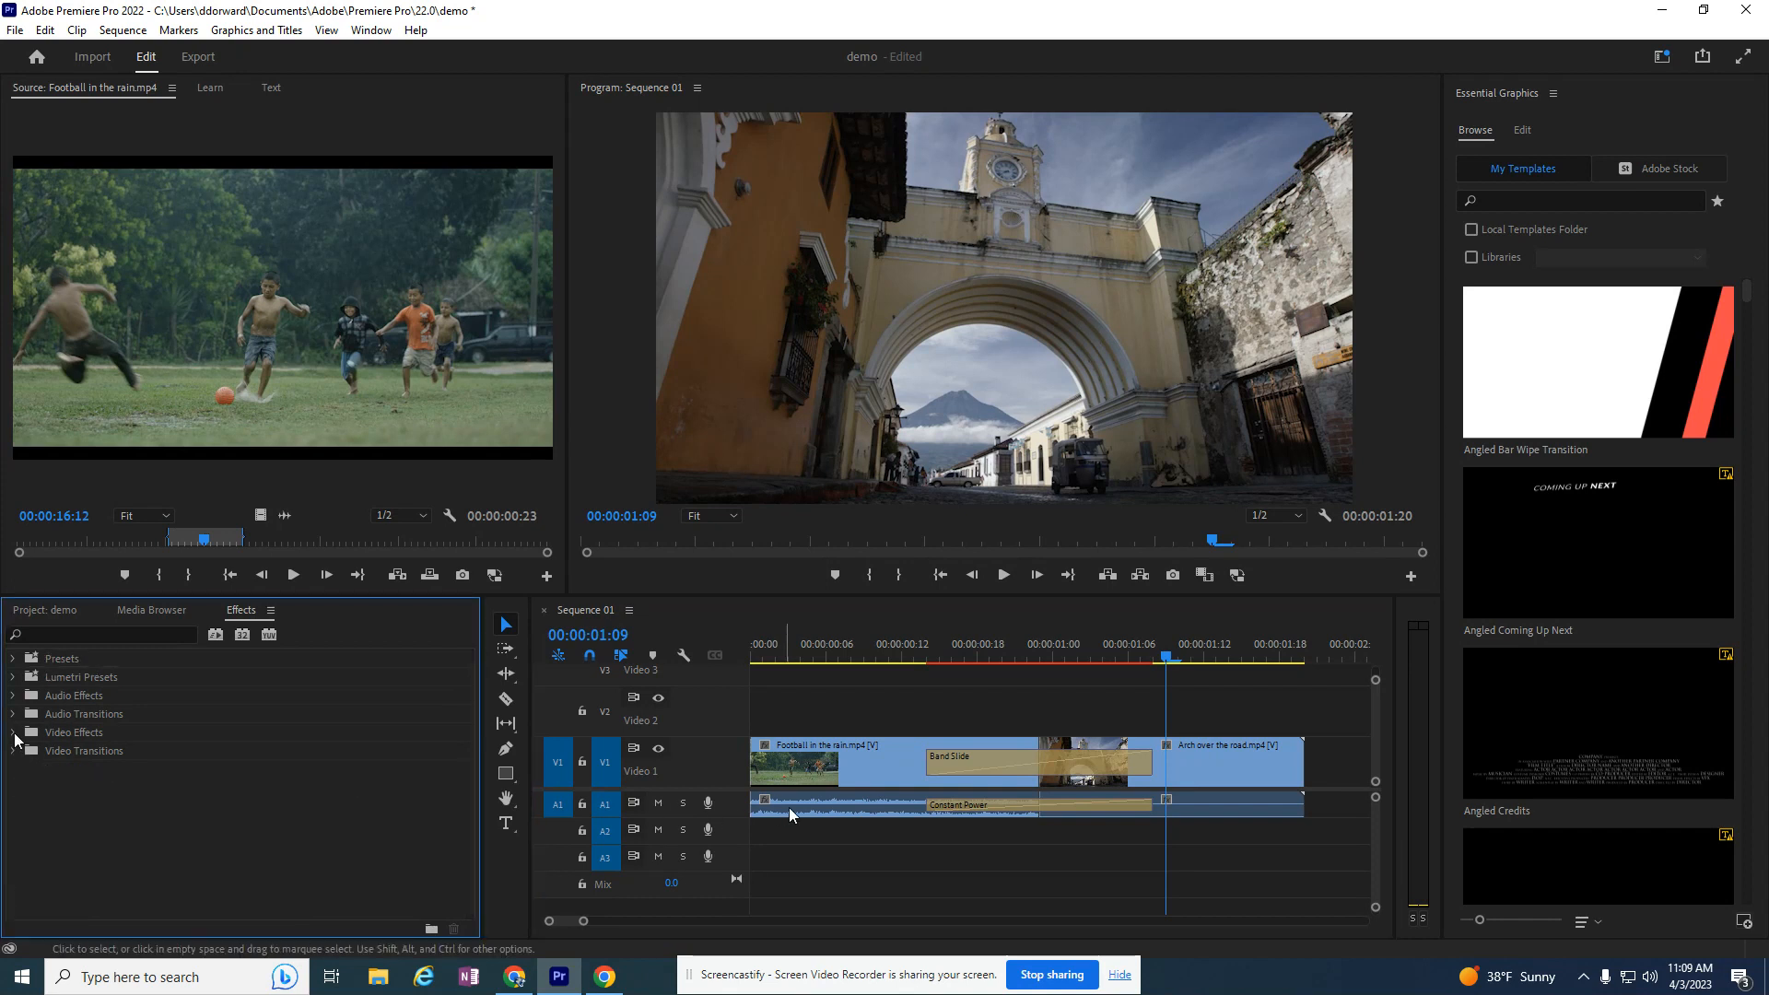
{"action": "left_click", "coordinate": [950, 764]}
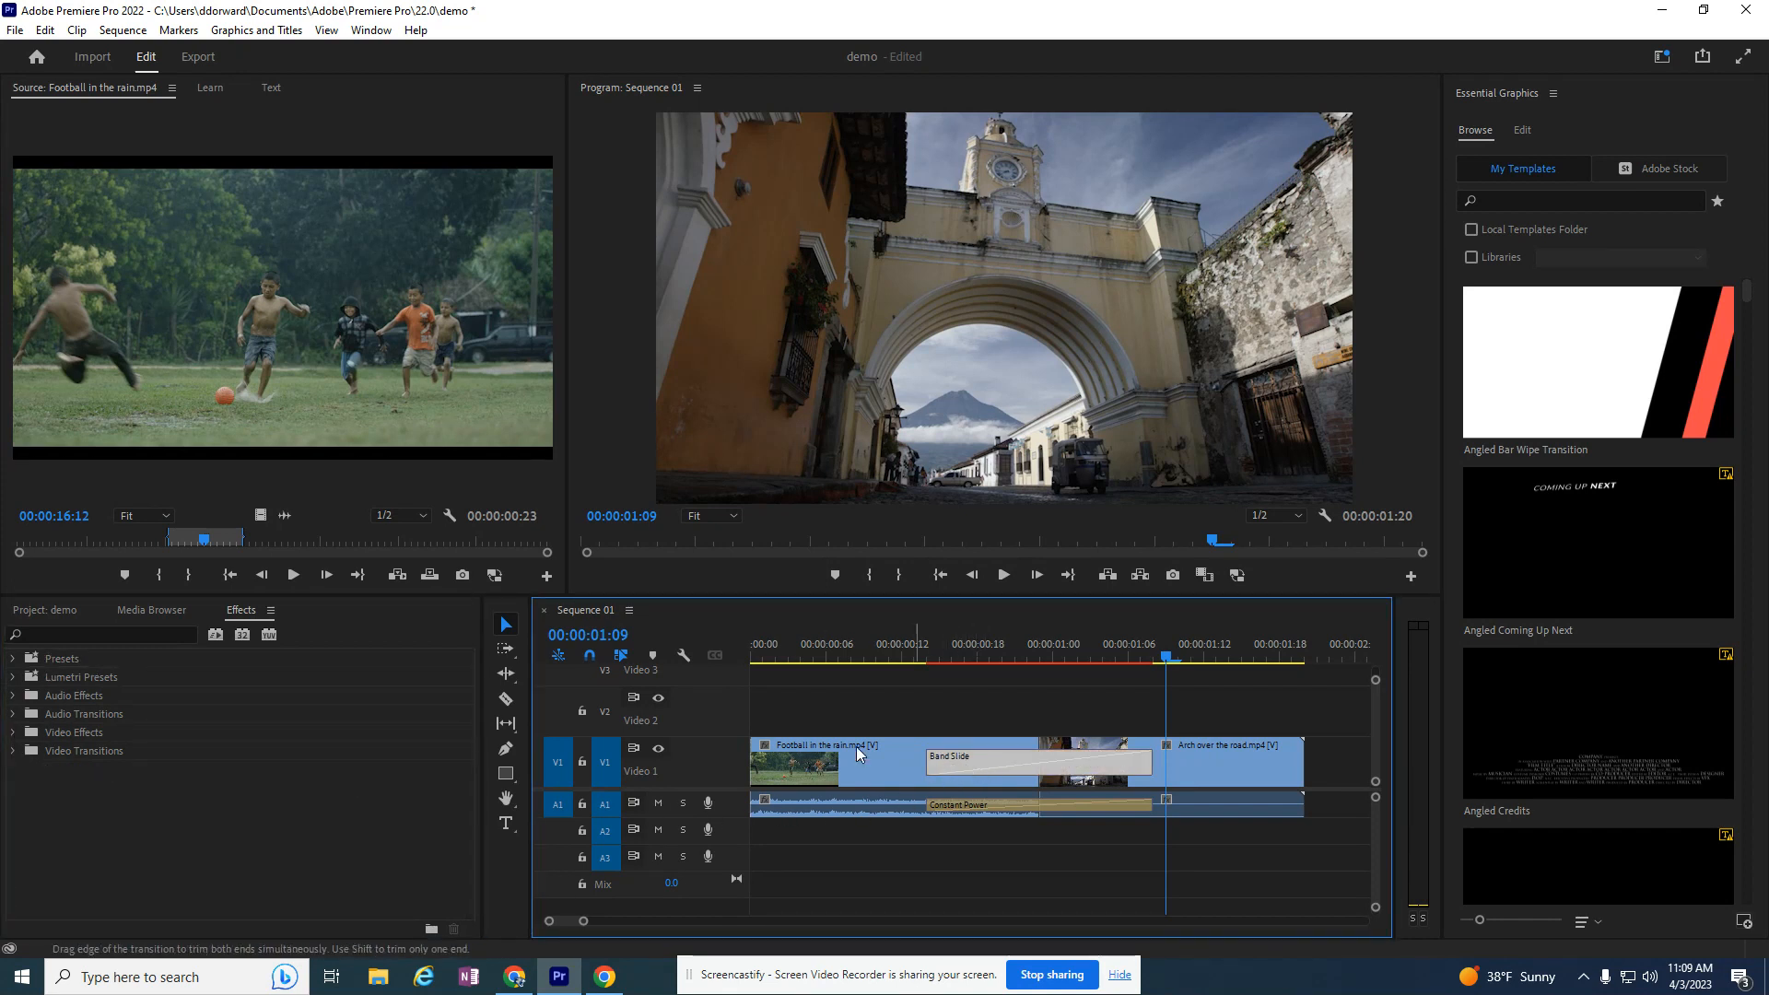
{"action": "left_click", "coordinate": [296, 655]}
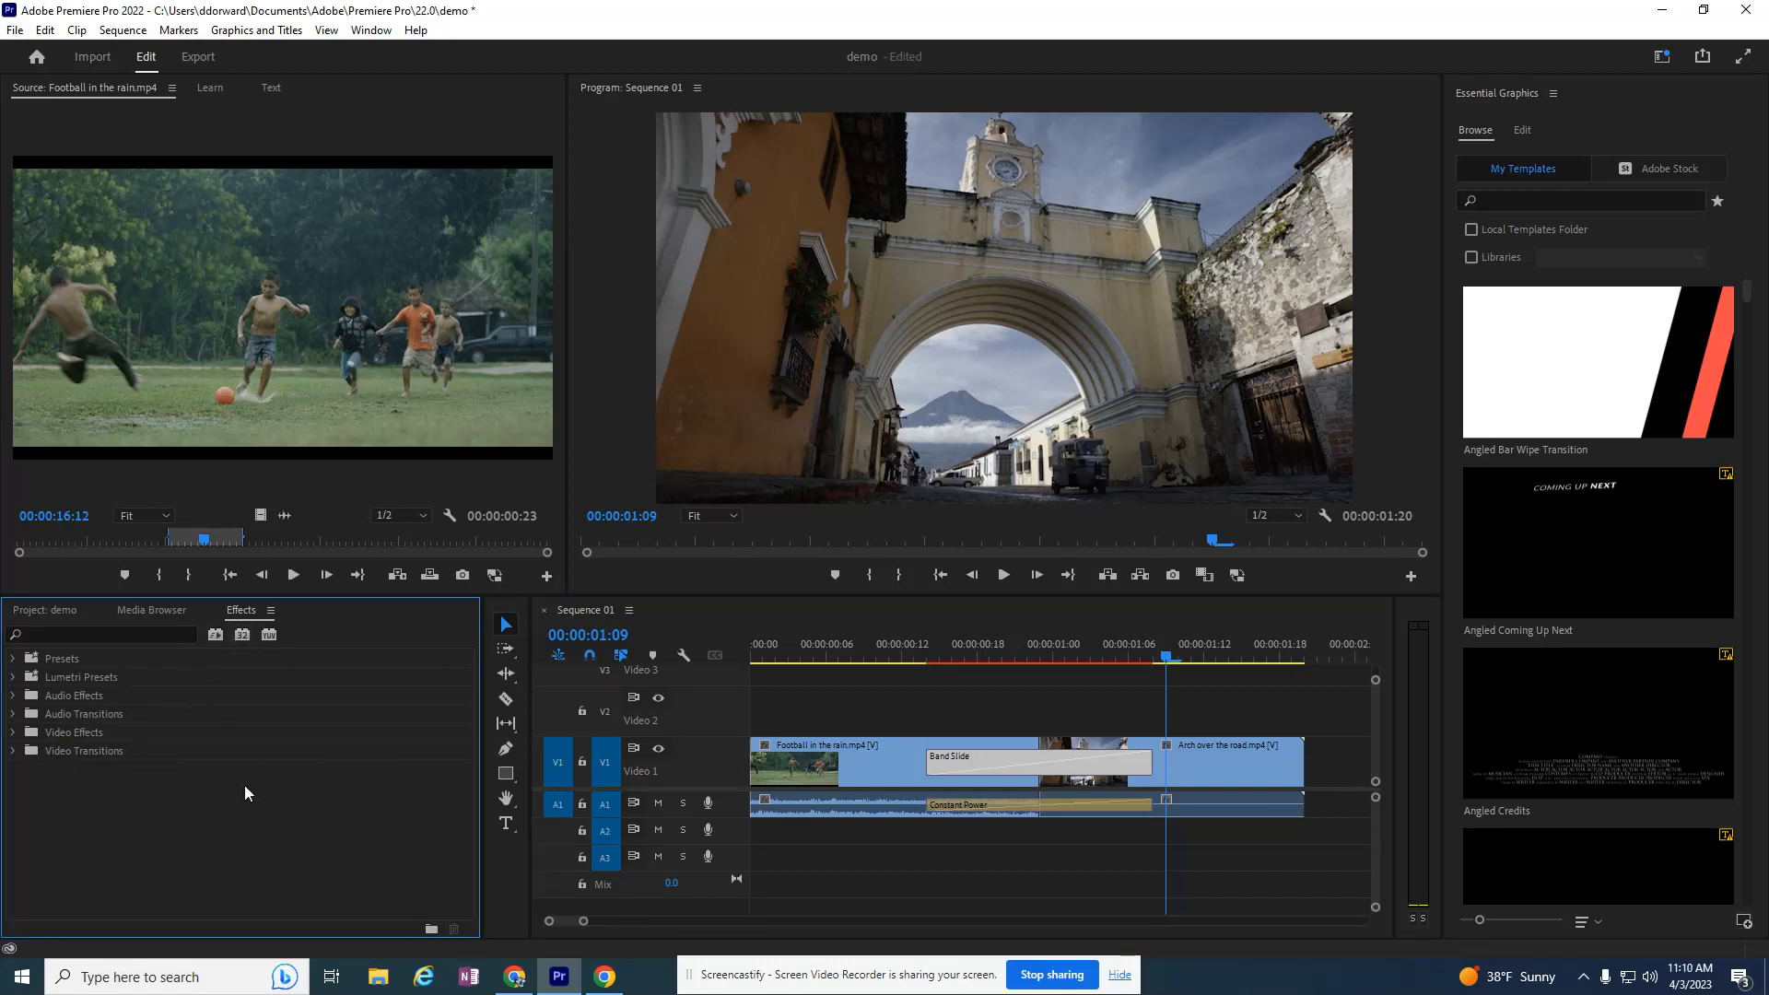
{"action": "left_click", "coordinate": [13, 752]}
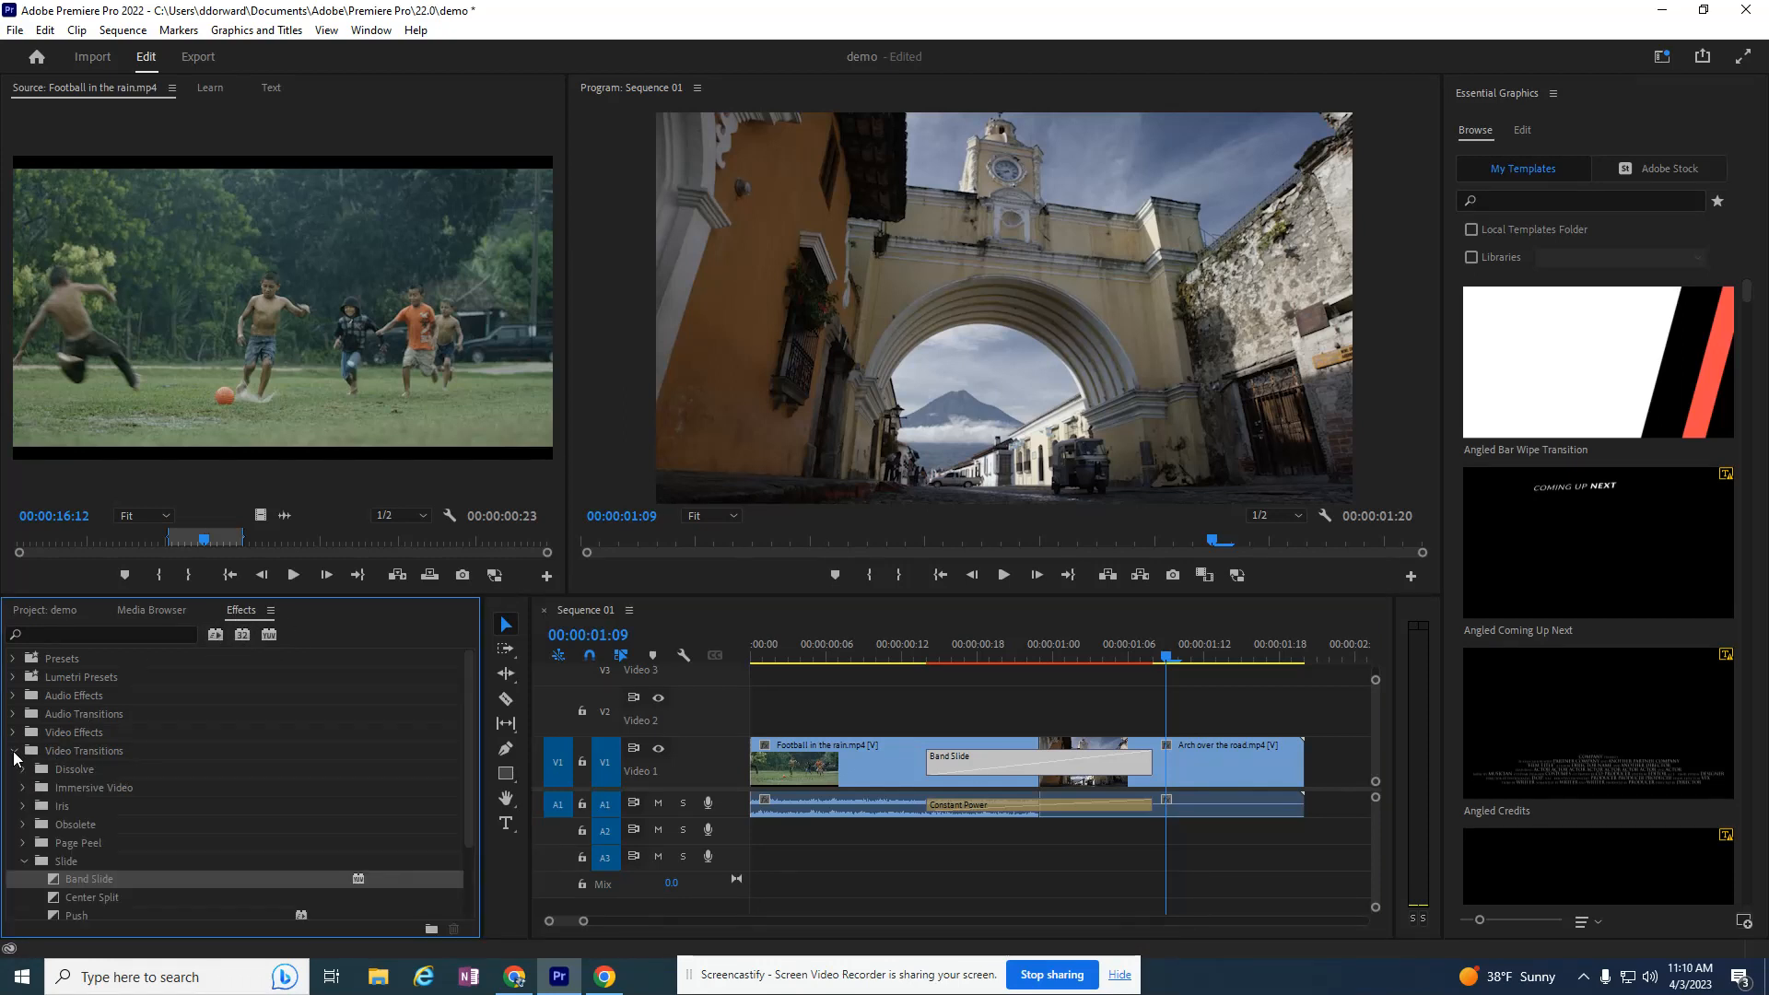
{"action": "scroll", "coordinate": [140, 829], "scroll_direction": "down", "scroll_amount": 3}
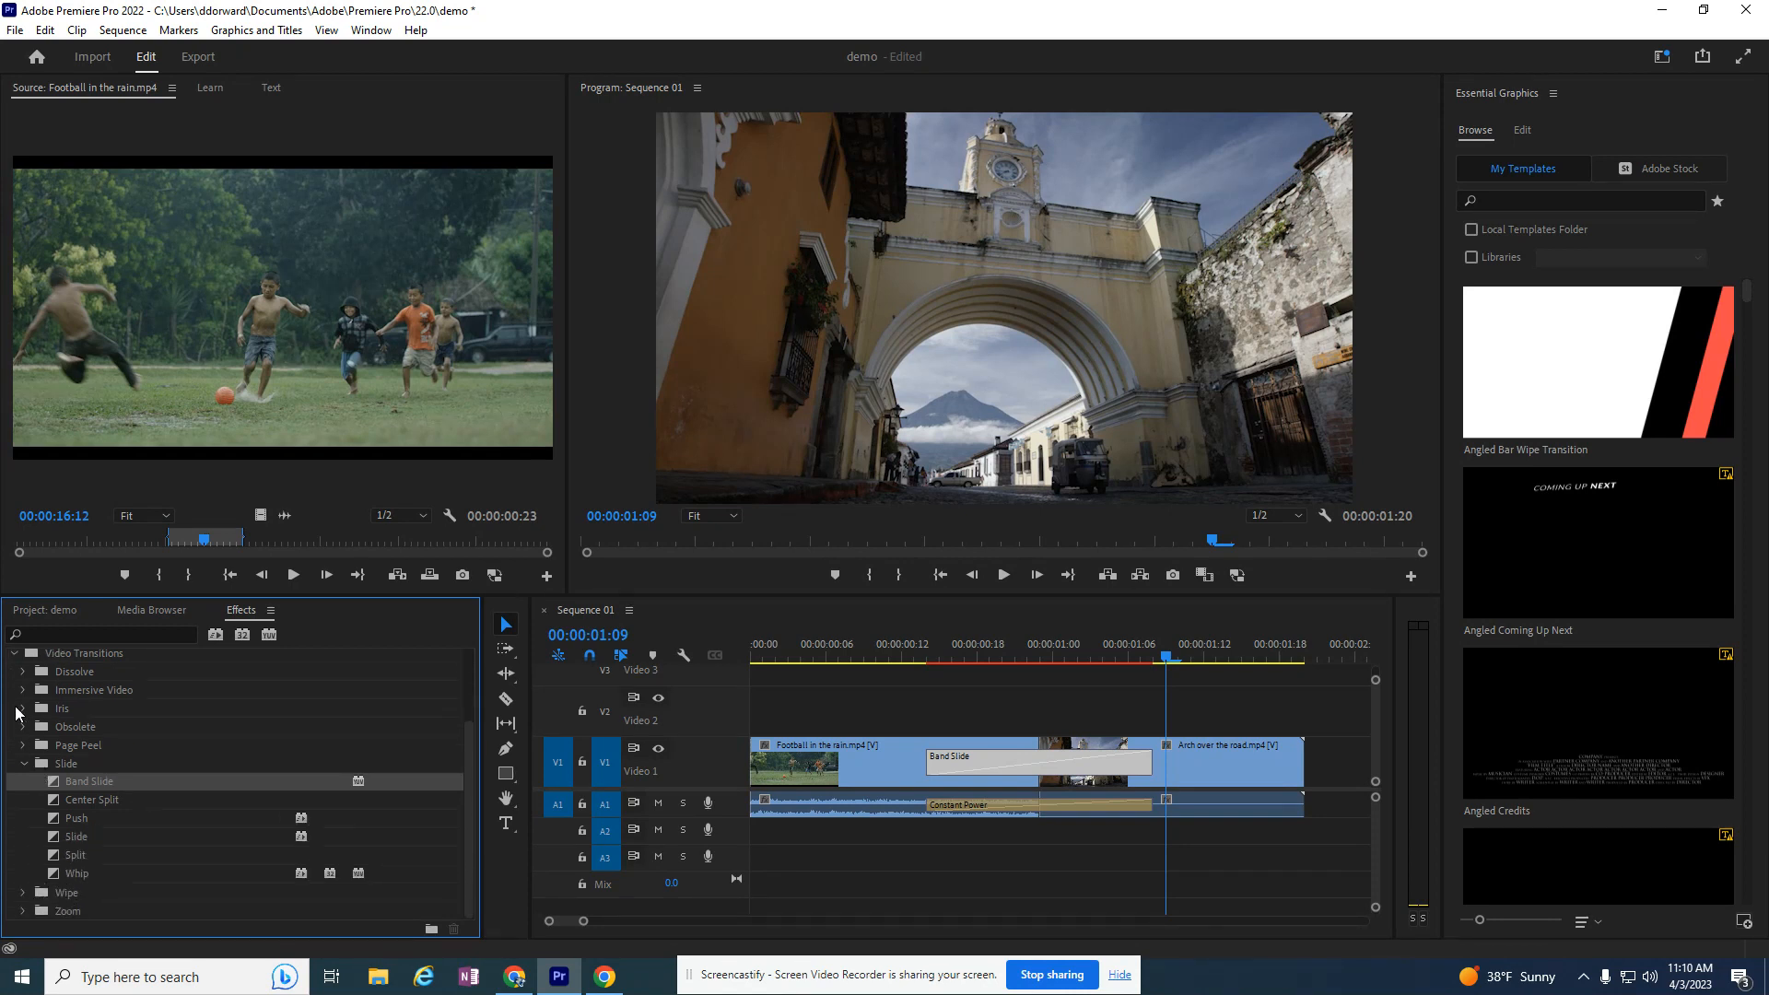
{"action": "left_click", "coordinate": [23, 671]}
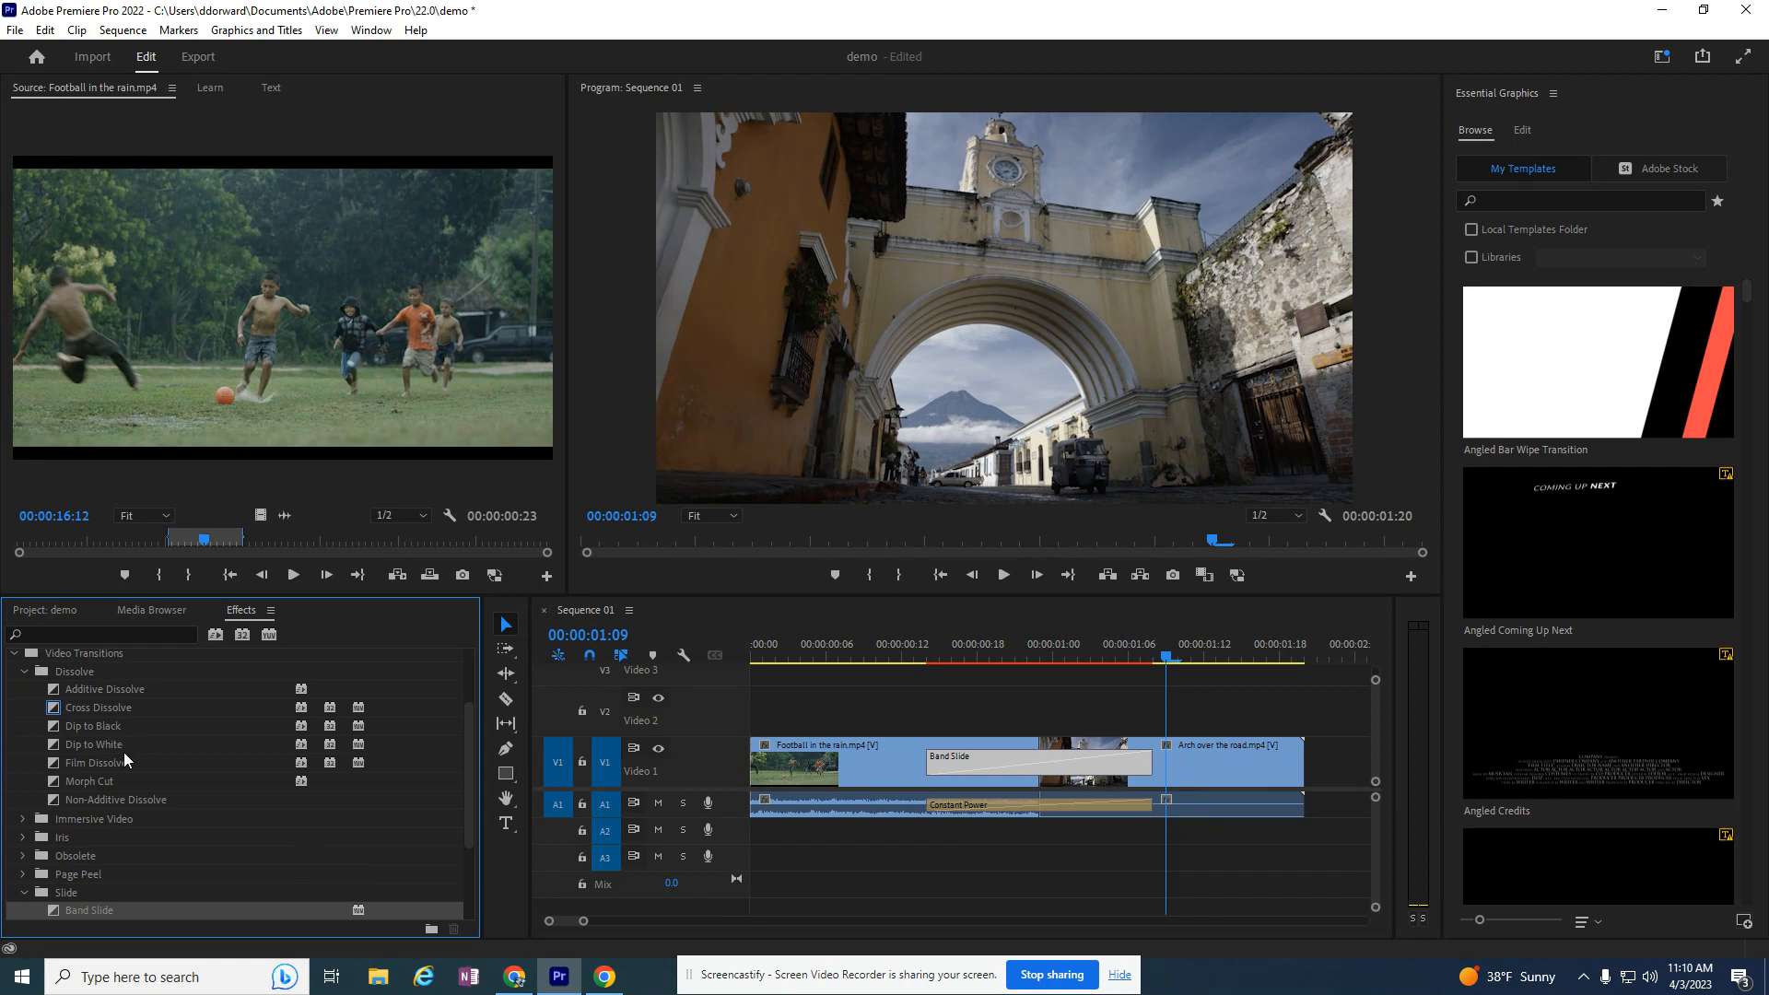
{"action": "left_click", "coordinate": [106, 763]}
{"action": "left_click_drag", "start_coordinate": [79, 765], "coordinate": [949, 762]}
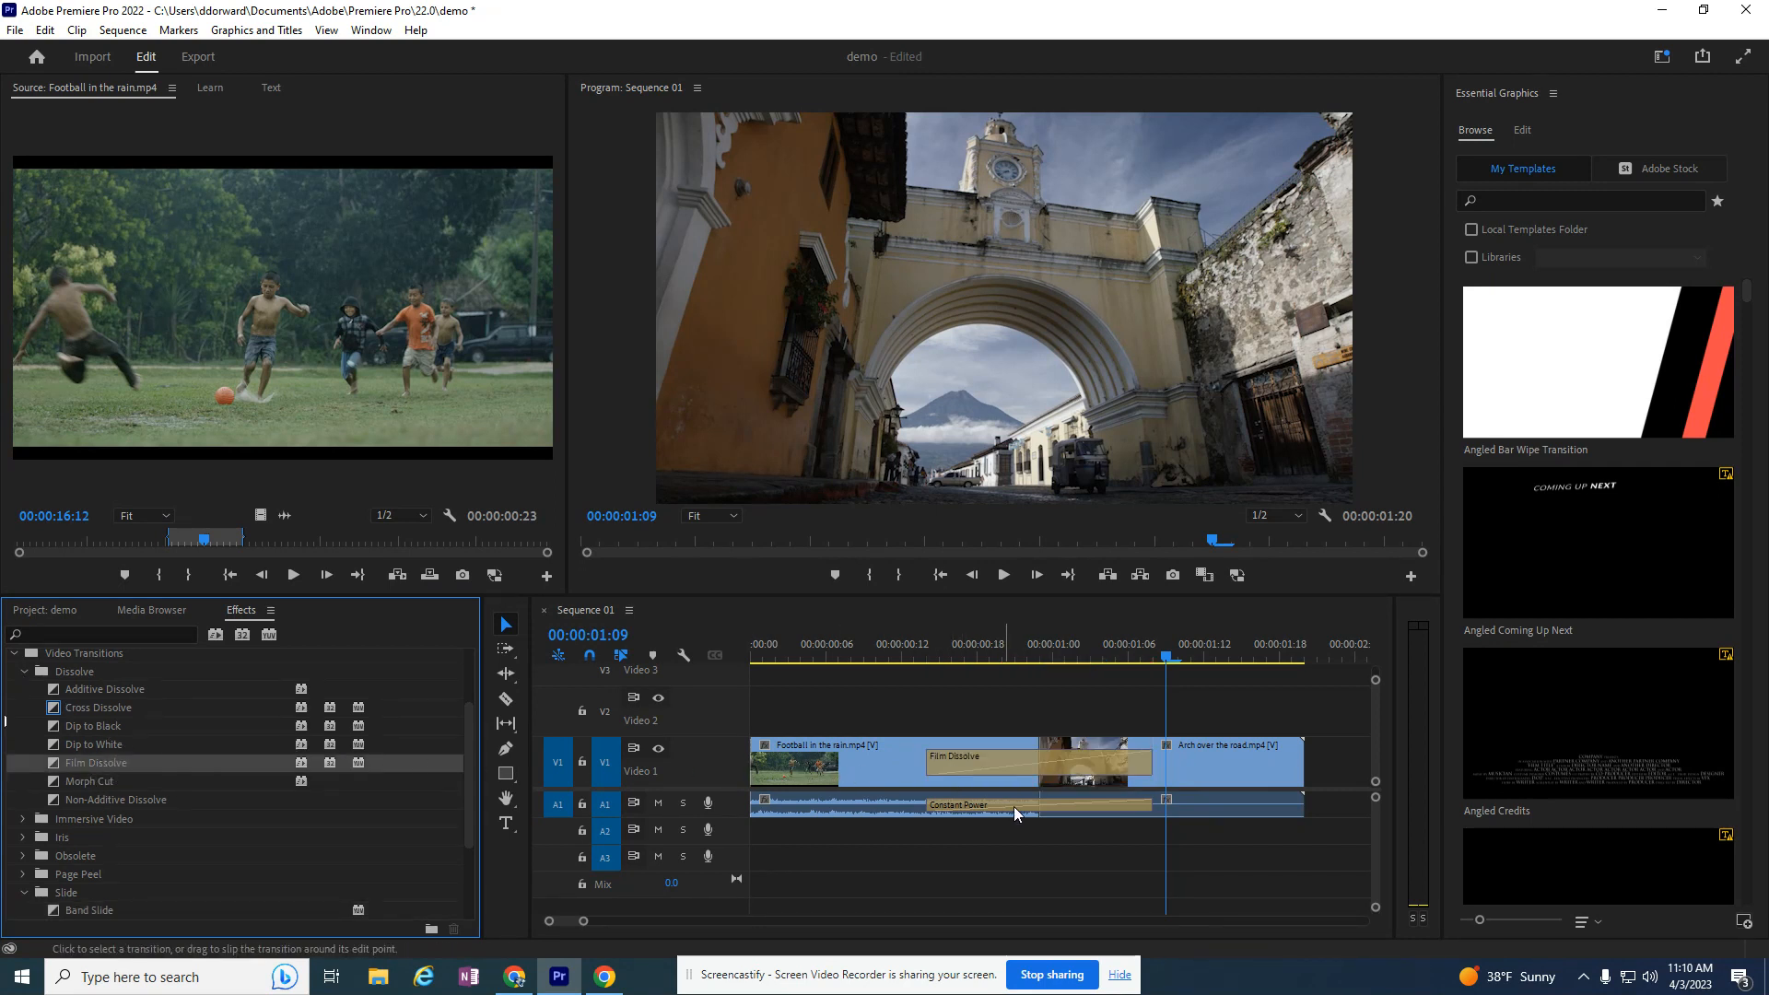
{"action": "left_click_drag", "start_coordinate": [1130, 657], "coordinate": [1169, 672]}
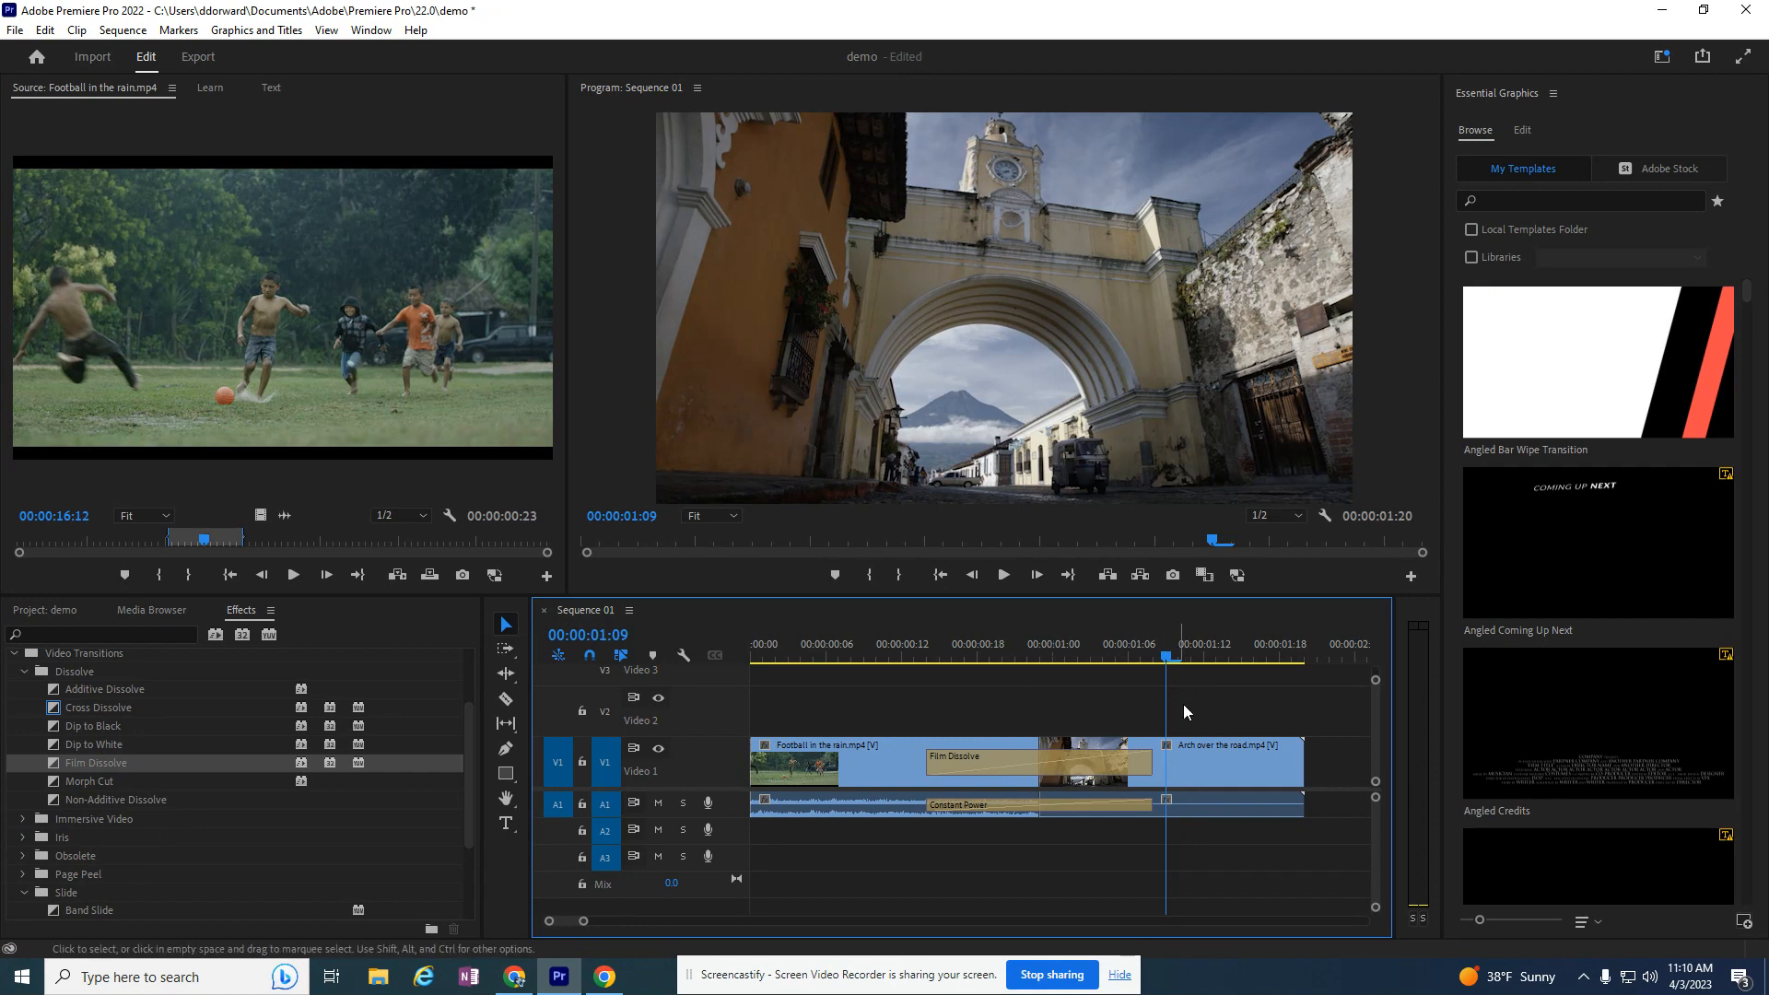
Shift both clips, with their audio and transitions, about 10 frames to the right along the timeline, leaving a gap at the start.
{"action": "left_click_drag", "start_coordinate": [586, 924], "coordinate": [601, 923]}
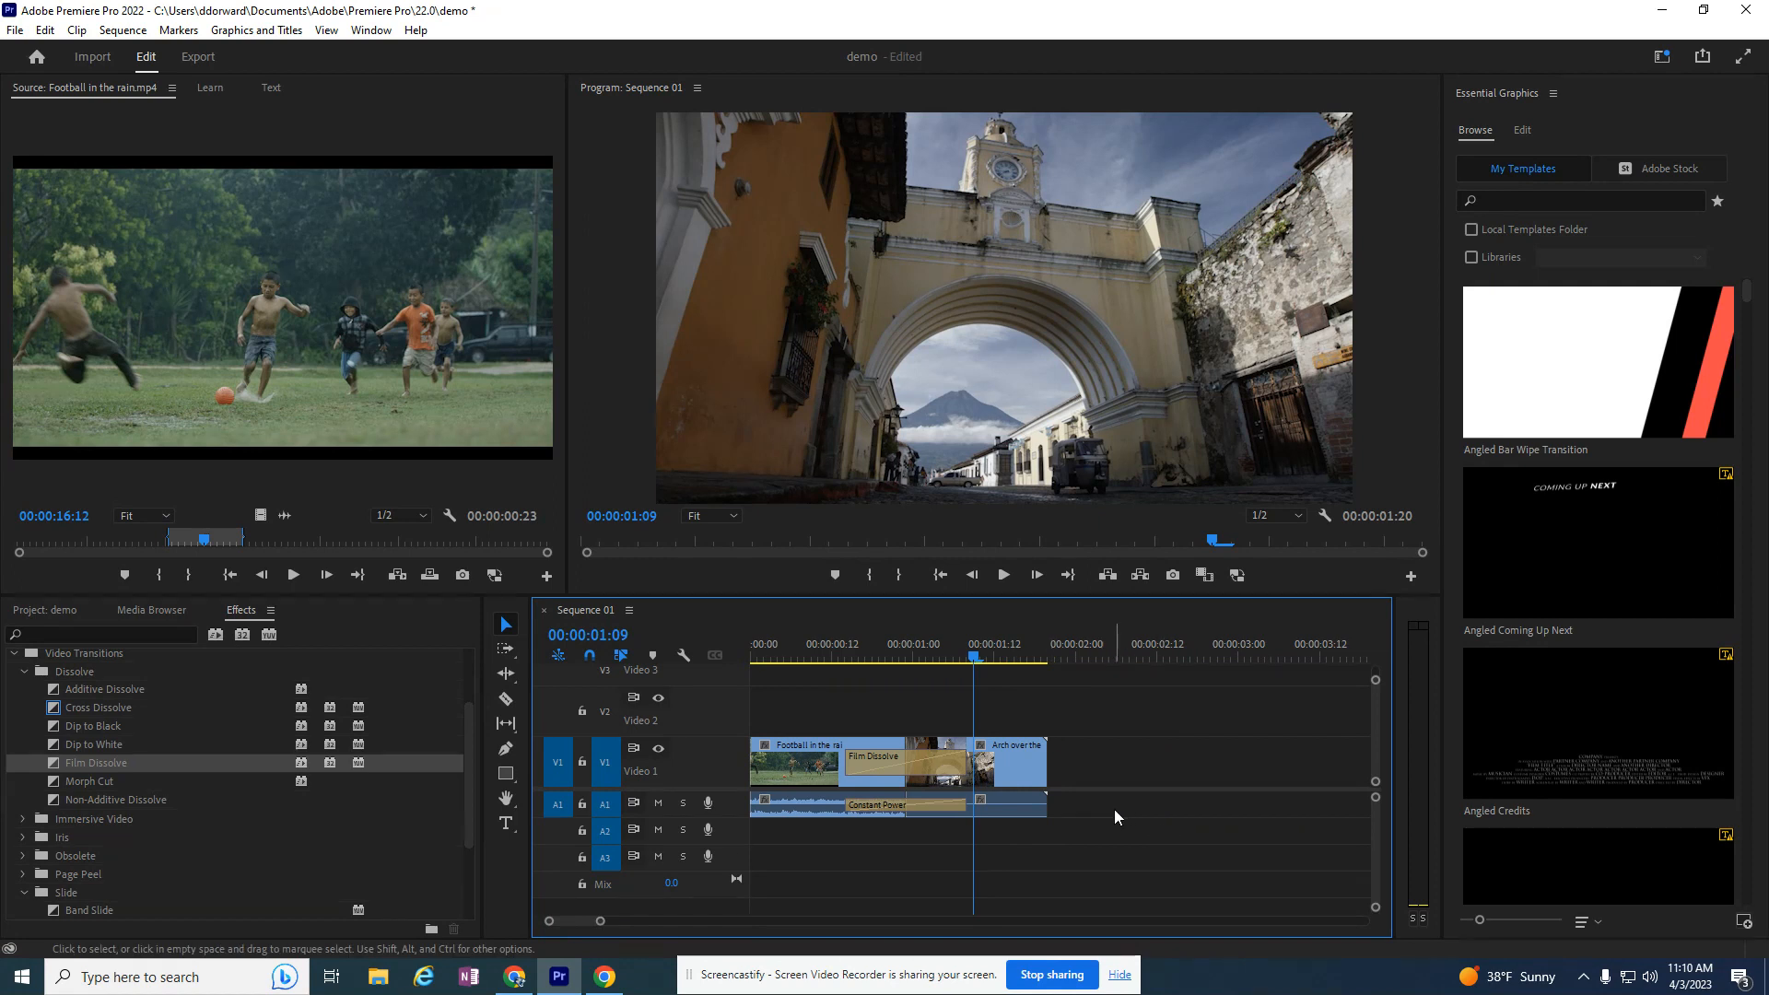
{"action": "left_click_drag", "start_coordinate": [1147, 807], "coordinate": [857, 774]}
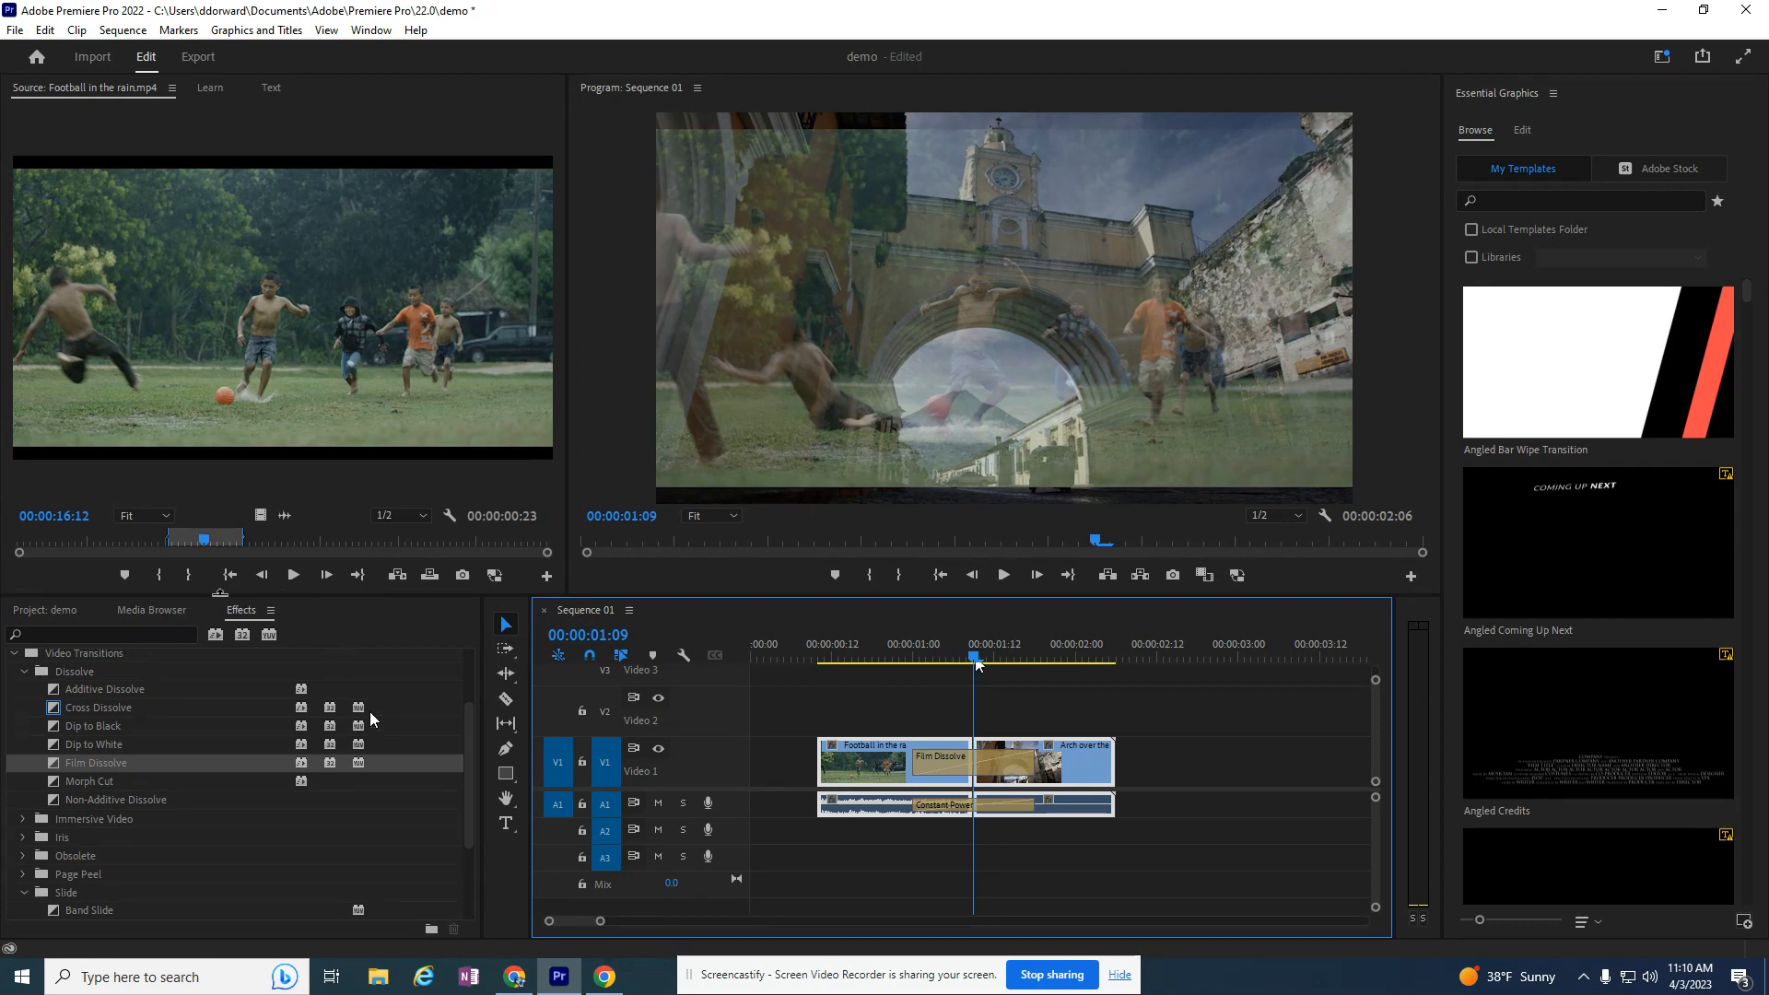
Add a text title reading "Demonstration" to the black frame at 00:00:00:01 with the Type tool.
{"action": "left_click", "coordinate": [506, 823]}
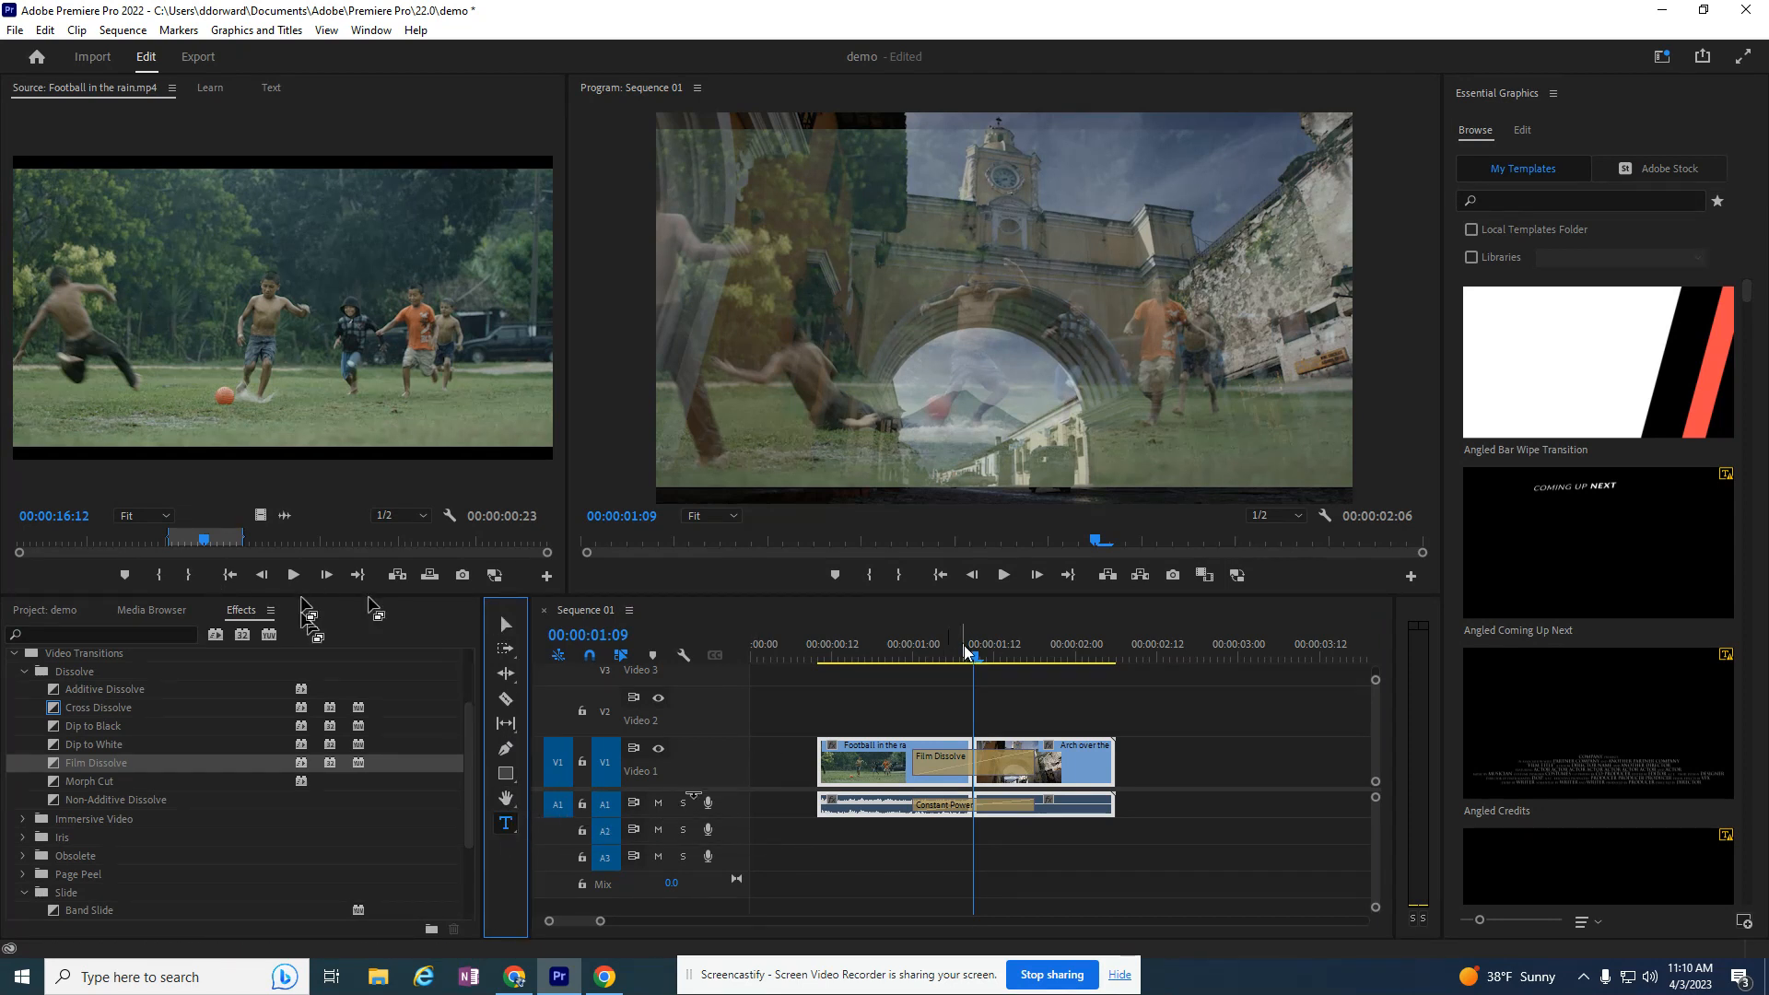
{"action": "left_click_drag", "start_coordinate": [975, 656], "coordinate": [751, 664]}
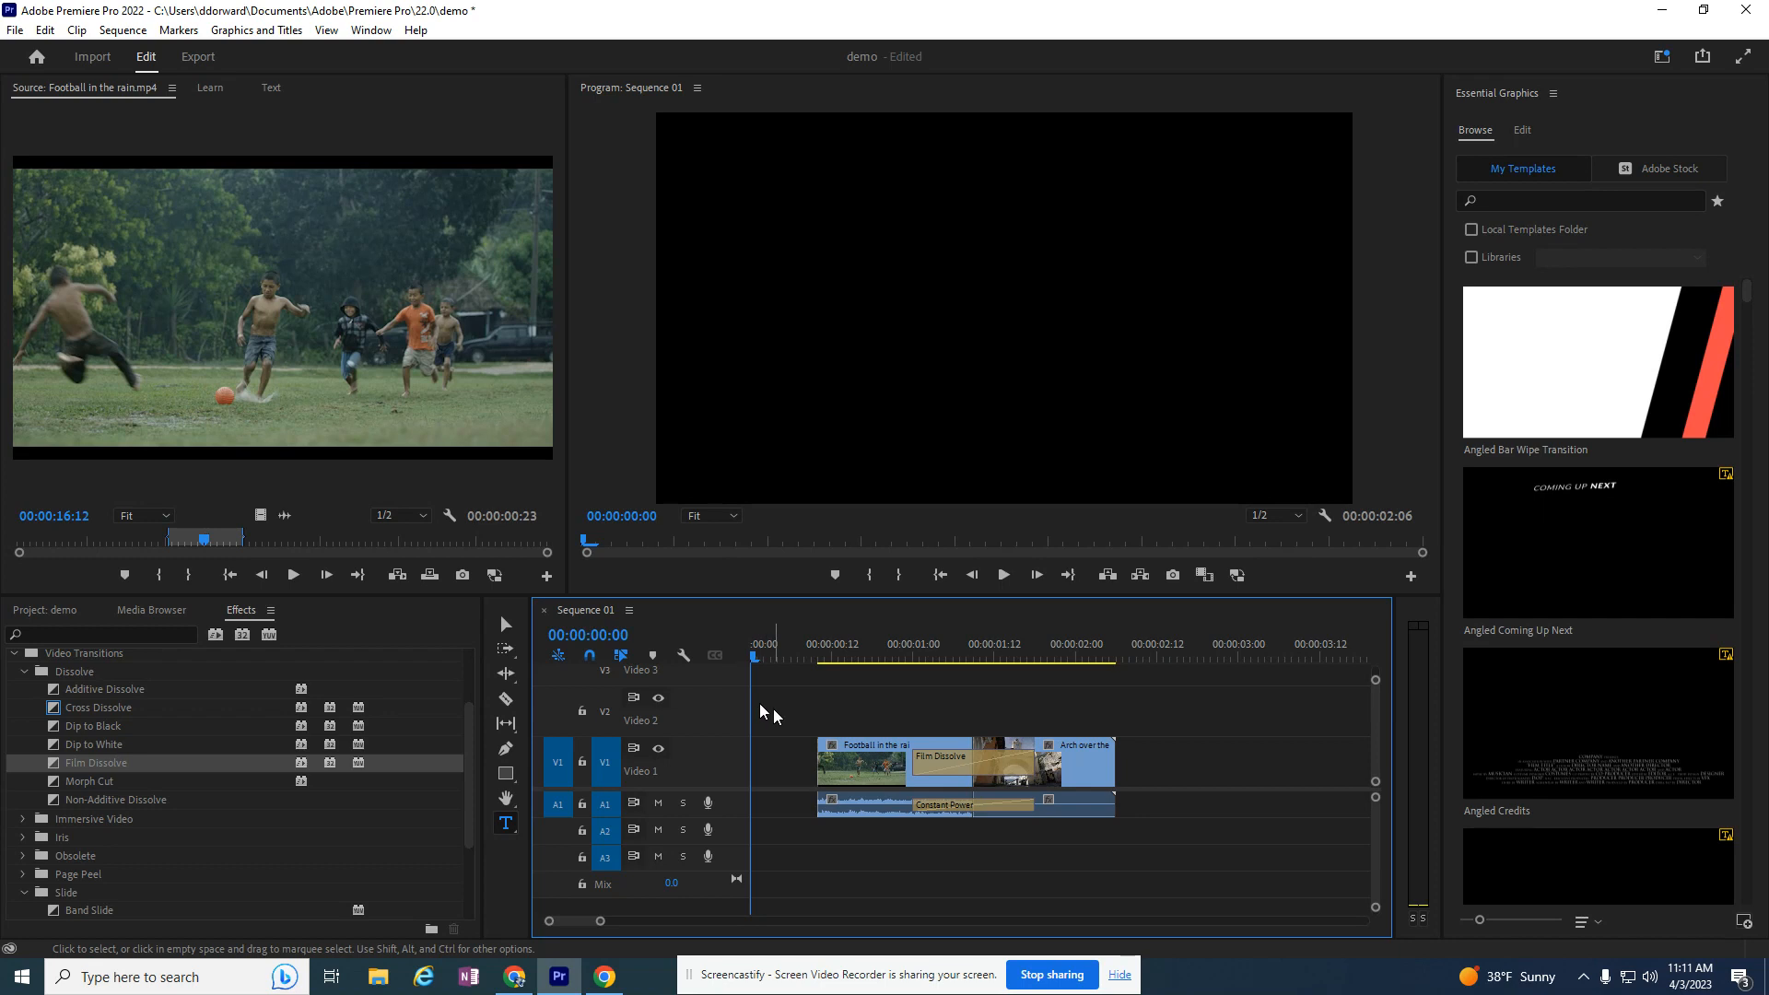
{"action": "left_click", "coordinate": [758, 658]}
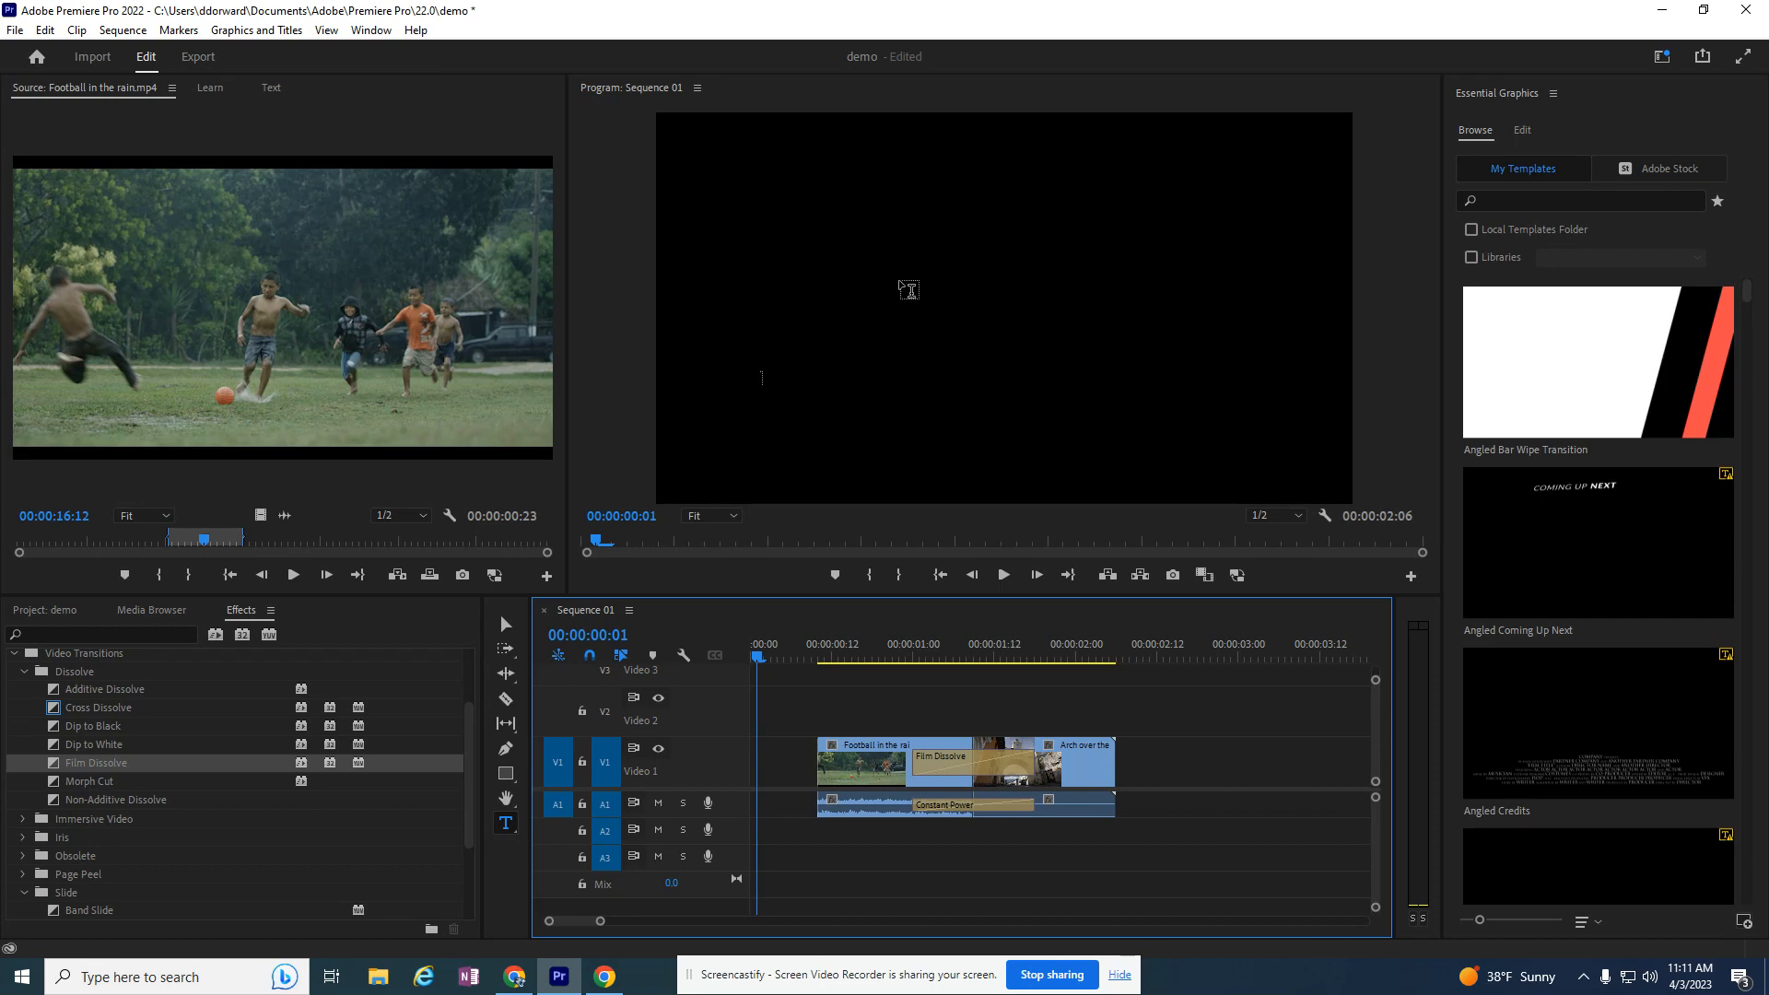
{"action": "left_click", "coordinate": [888, 282]}
{"action": "type", "text": "Demo"}
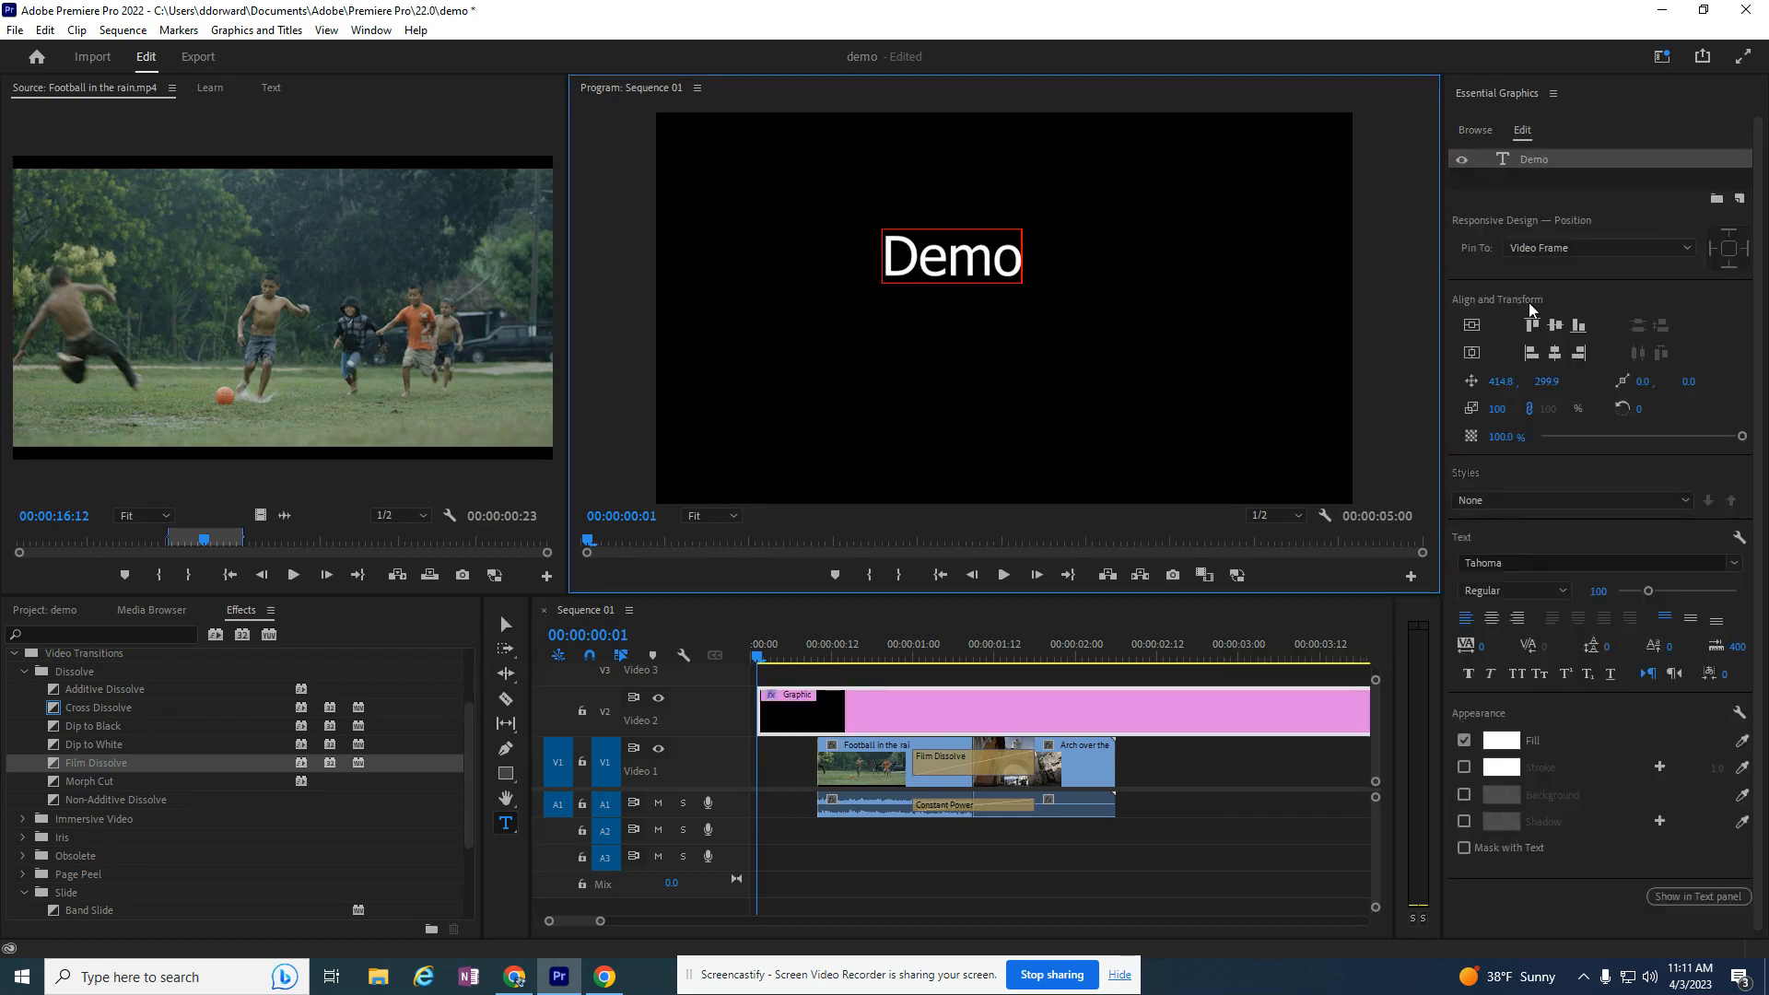
{"action": "type", "text": "nstration"}
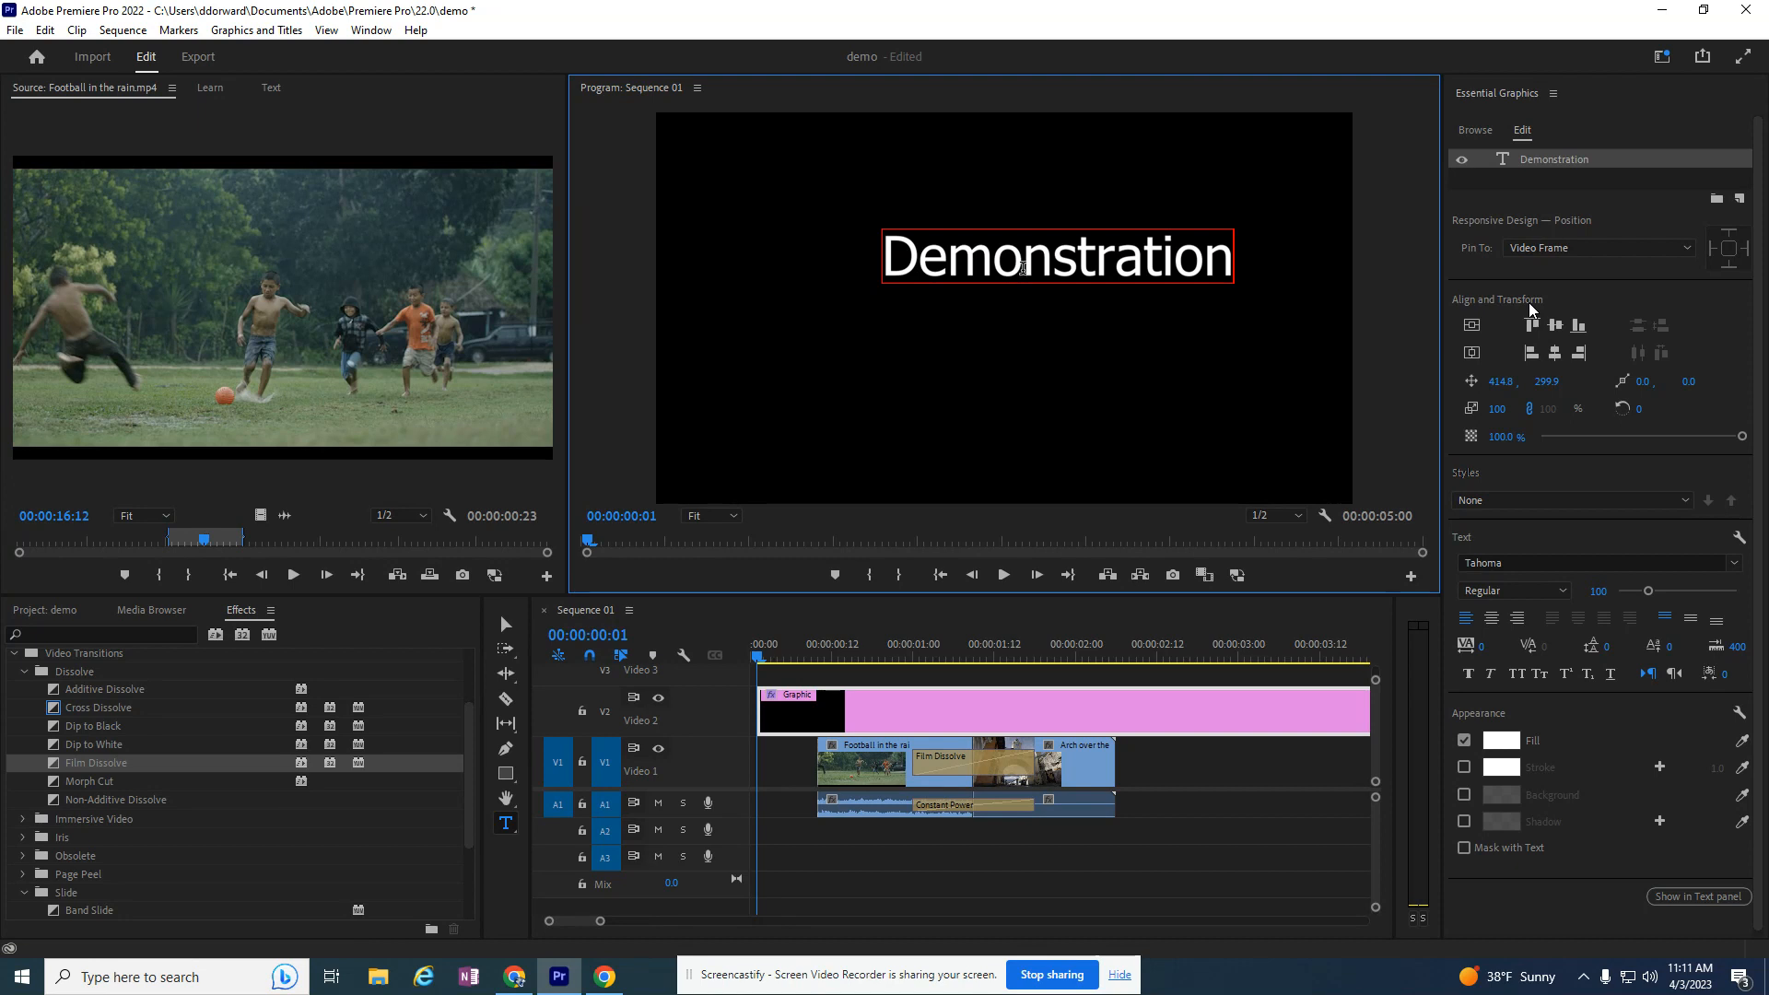
Select the Demonstration title text and centre it horizontally and vertically in the video frame.
{"action": "double_click", "coordinate": [1023, 267]}
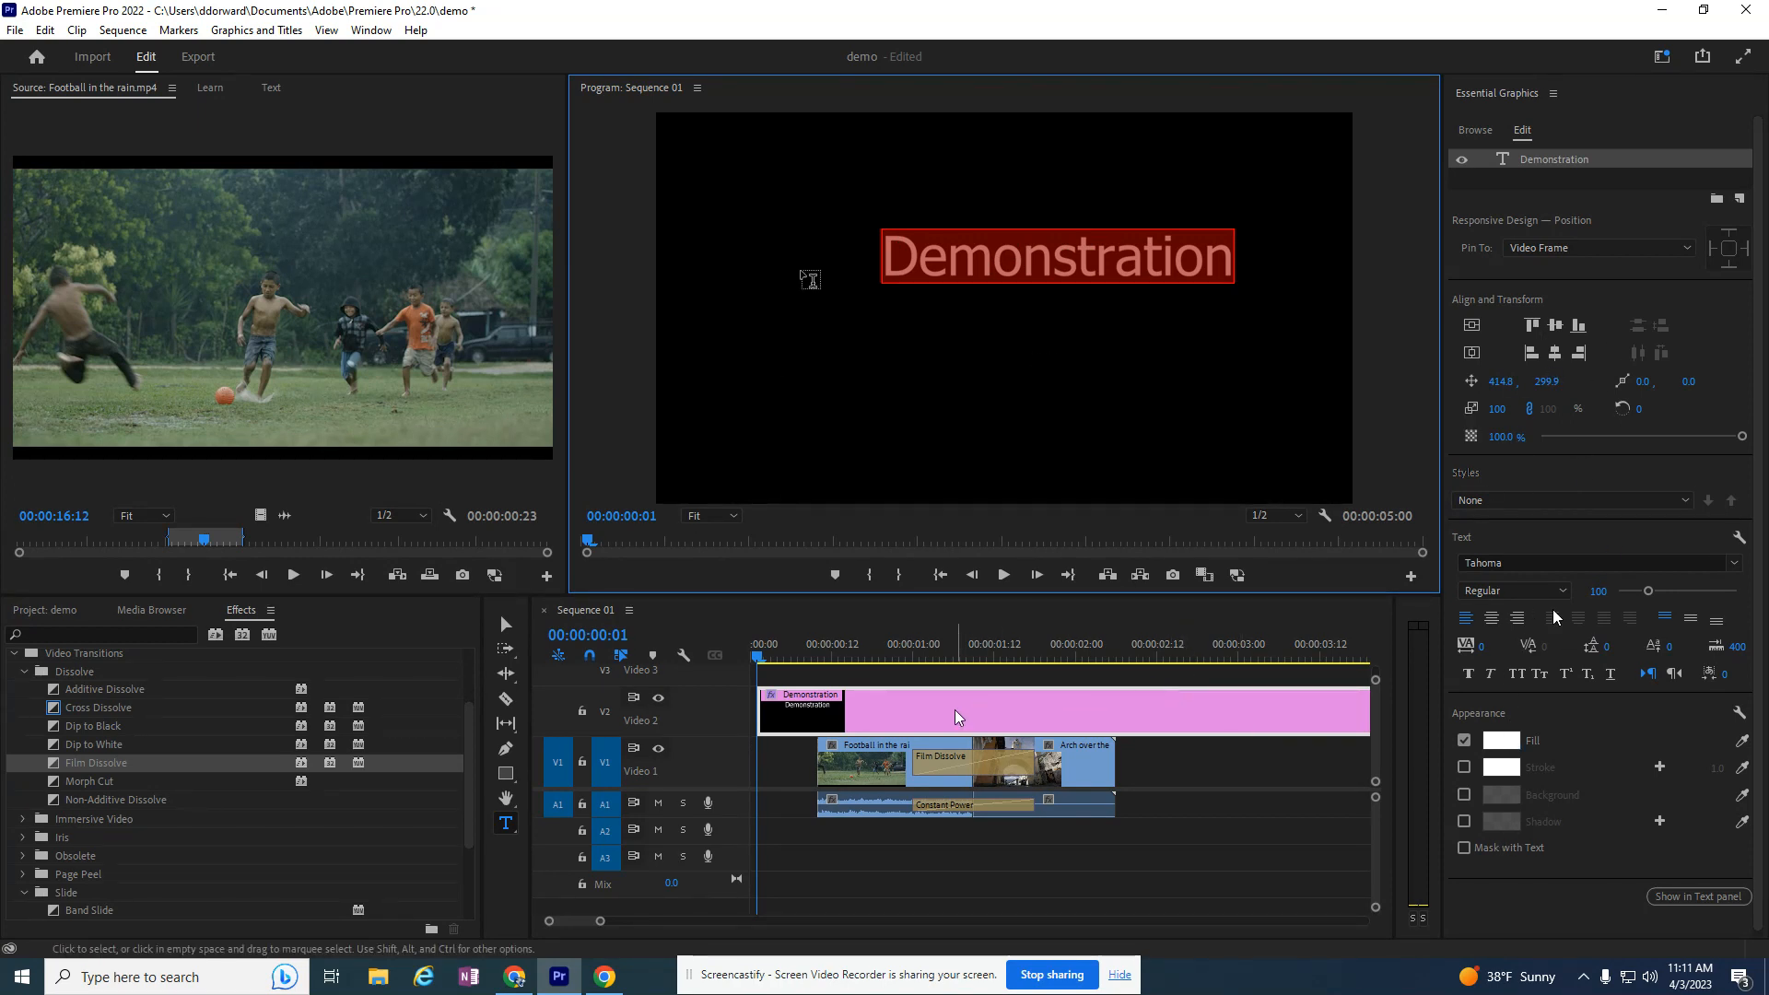
{"action": "double_click", "coordinate": [818, 723]}
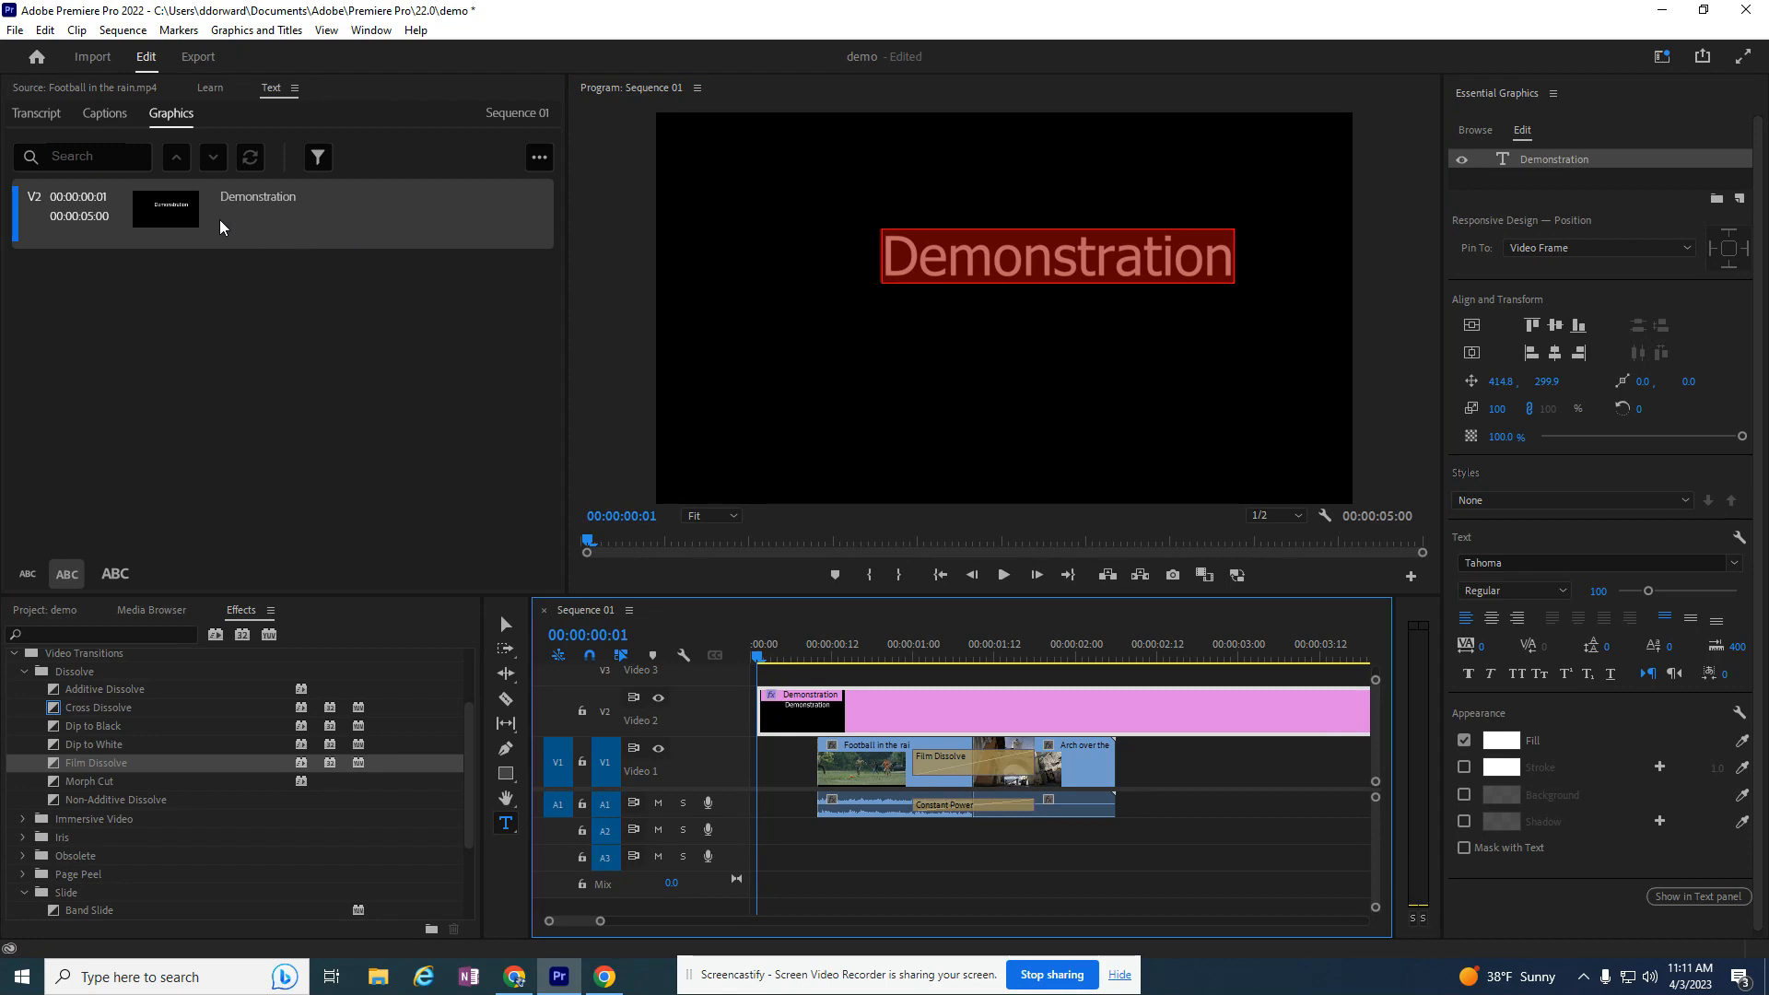
{"action": "left_click", "coordinate": [145, 225]}
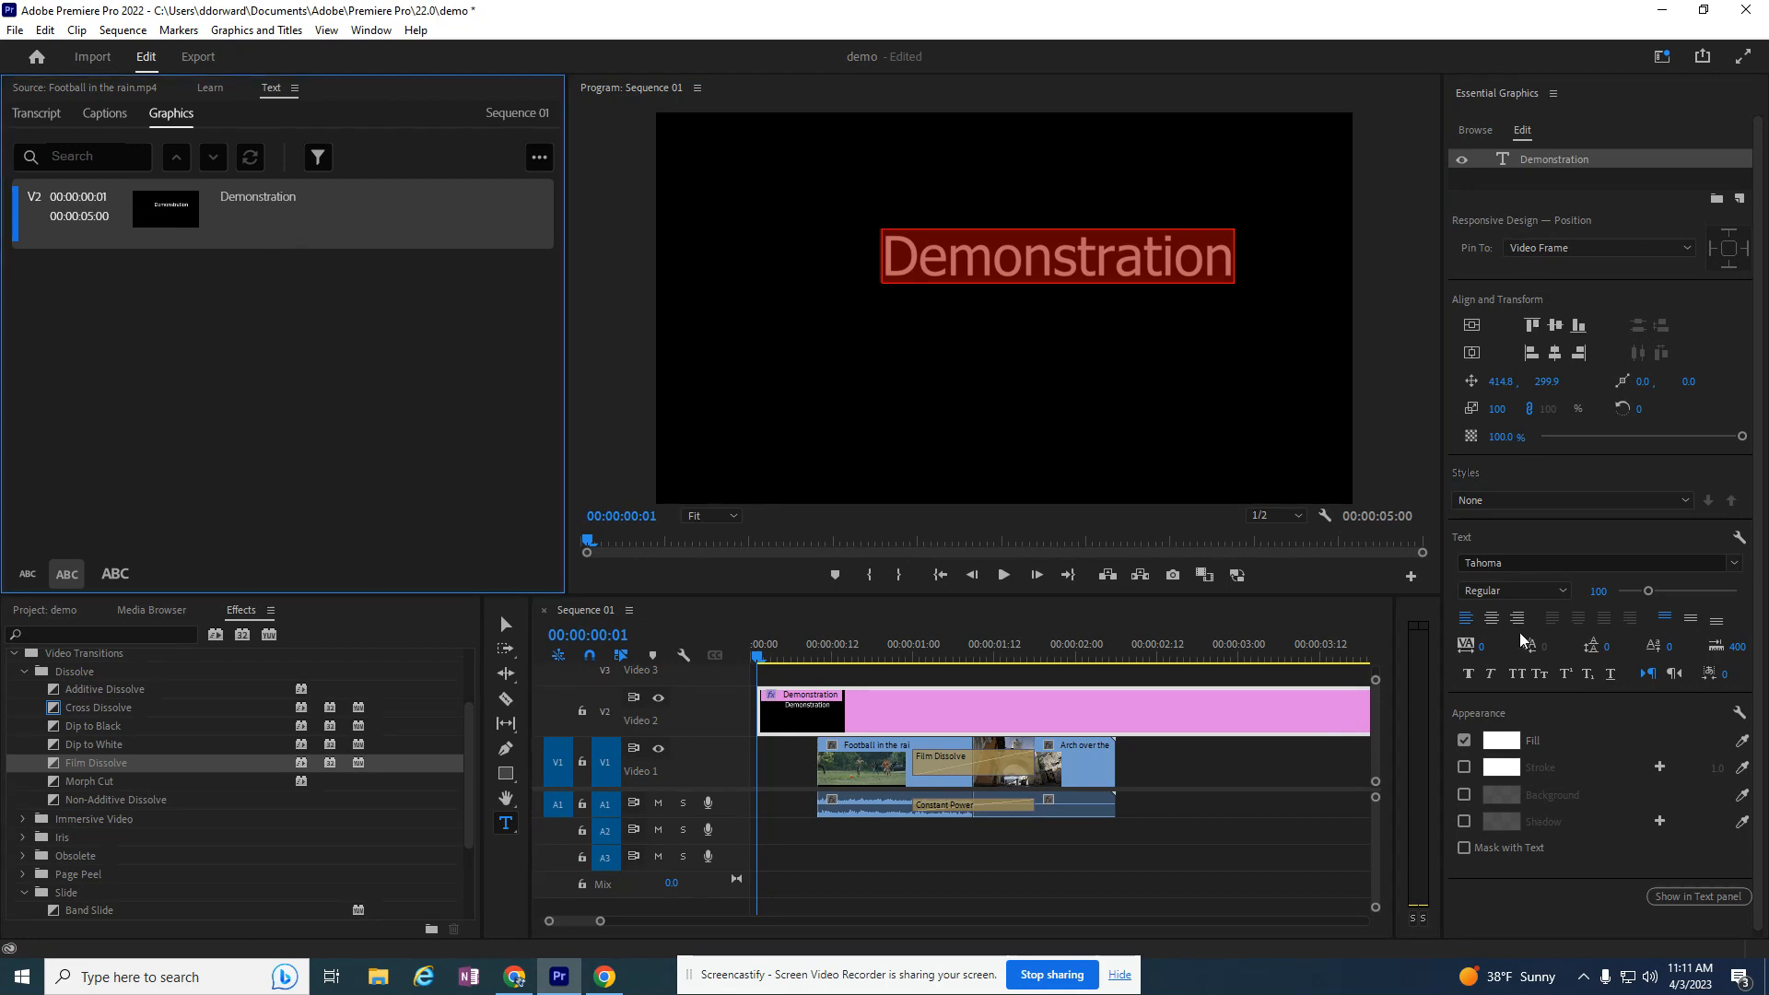
{"action": "left_click", "coordinate": [1554, 351]}
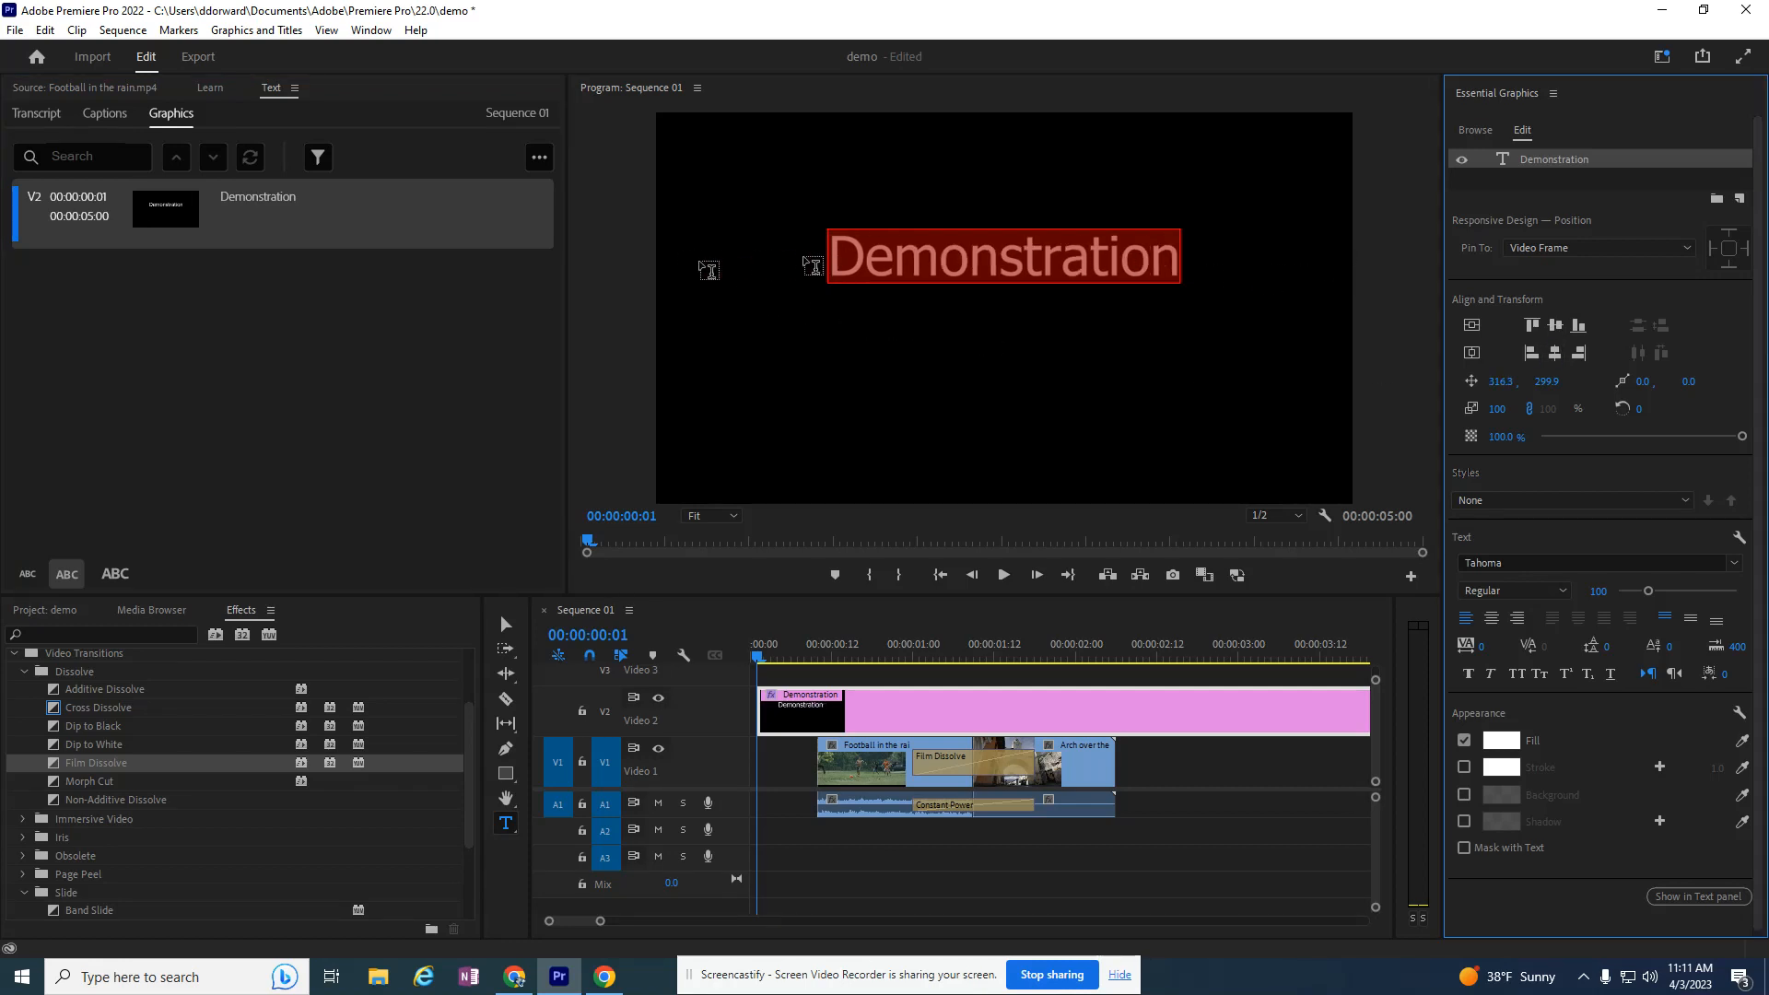
{"action": "left_click", "coordinate": [1556, 325]}
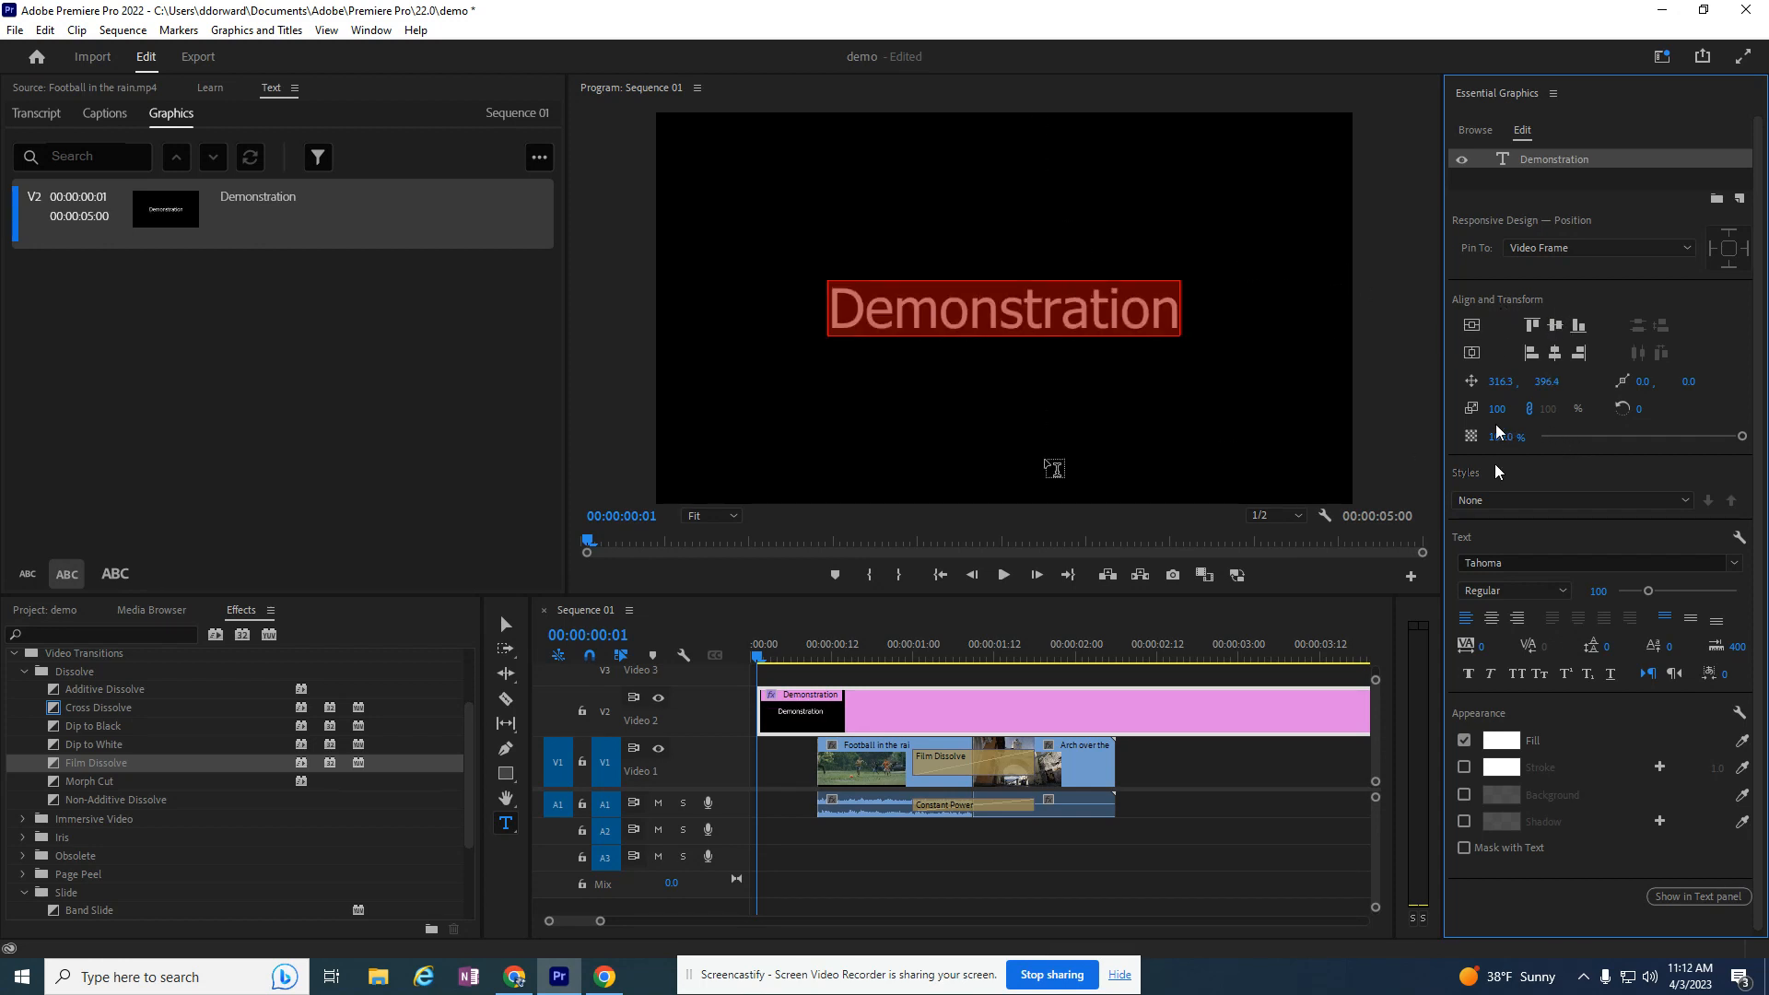
Move the Demonstration title horizontally to position 327.3 and change its fill colour to teal 246D7C.
{"action": "left_click_drag", "start_coordinate": [1497, 381], "coordinate": [1550, 393]}
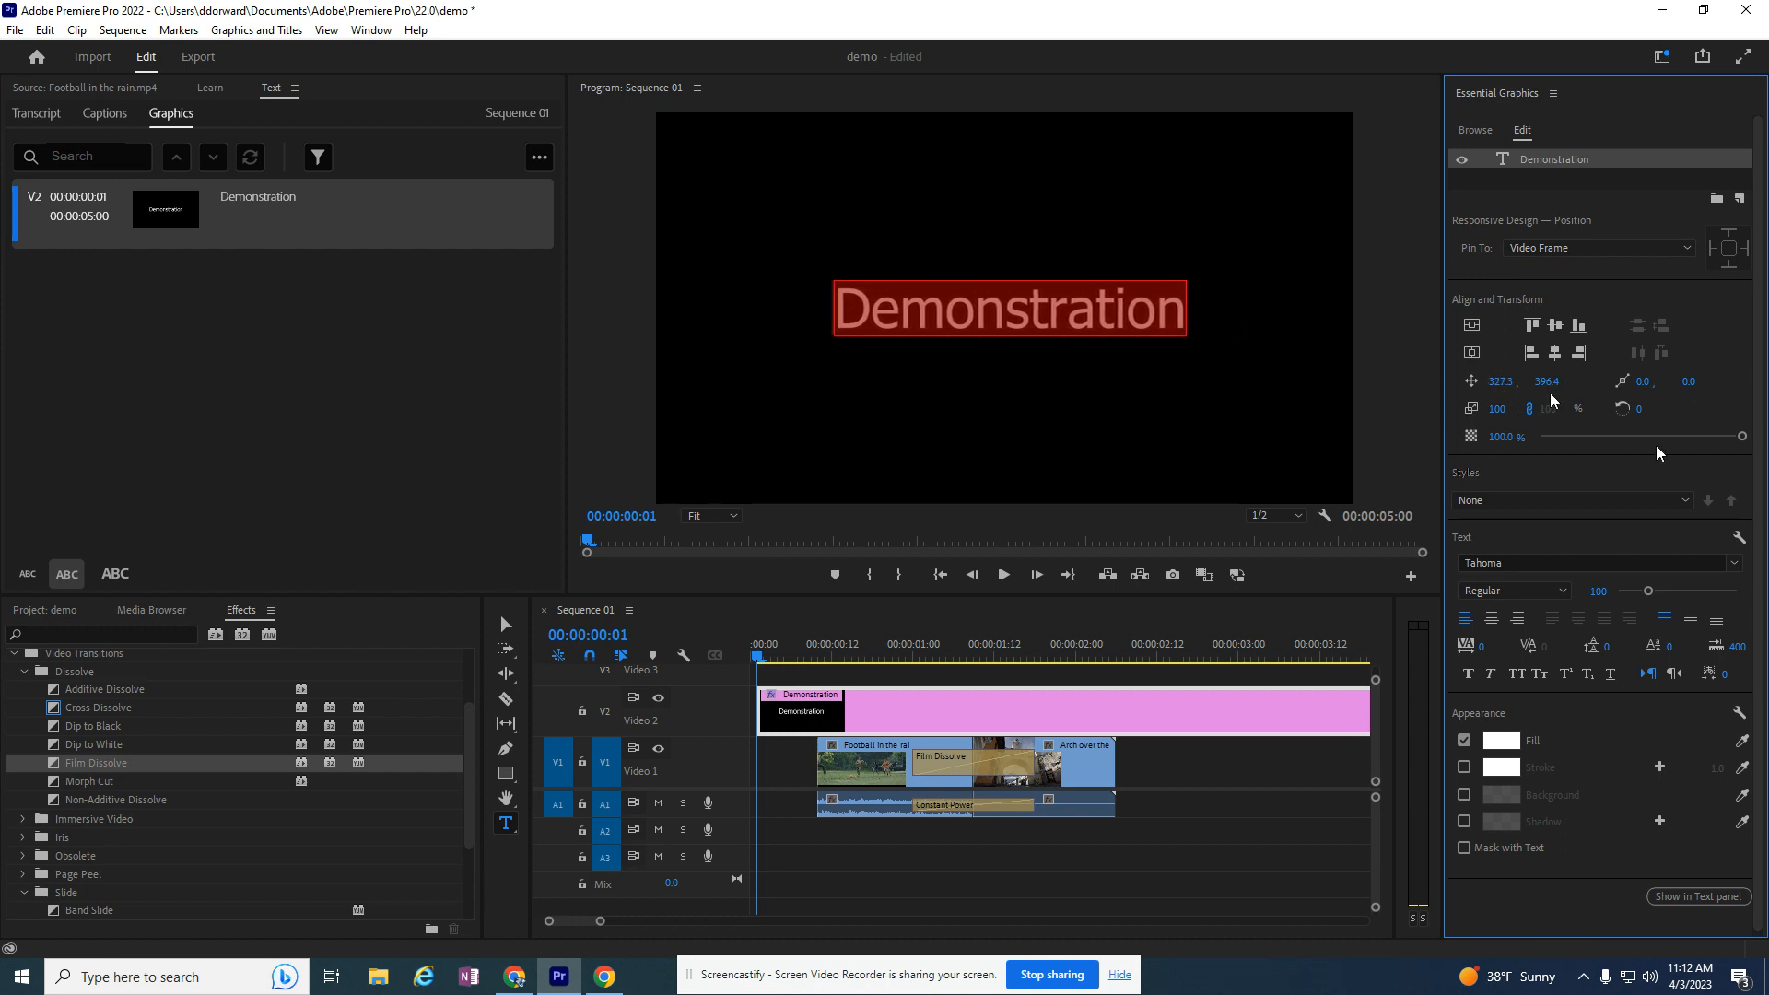
{"action": "left_click", "coordinate": [1493, 748]}
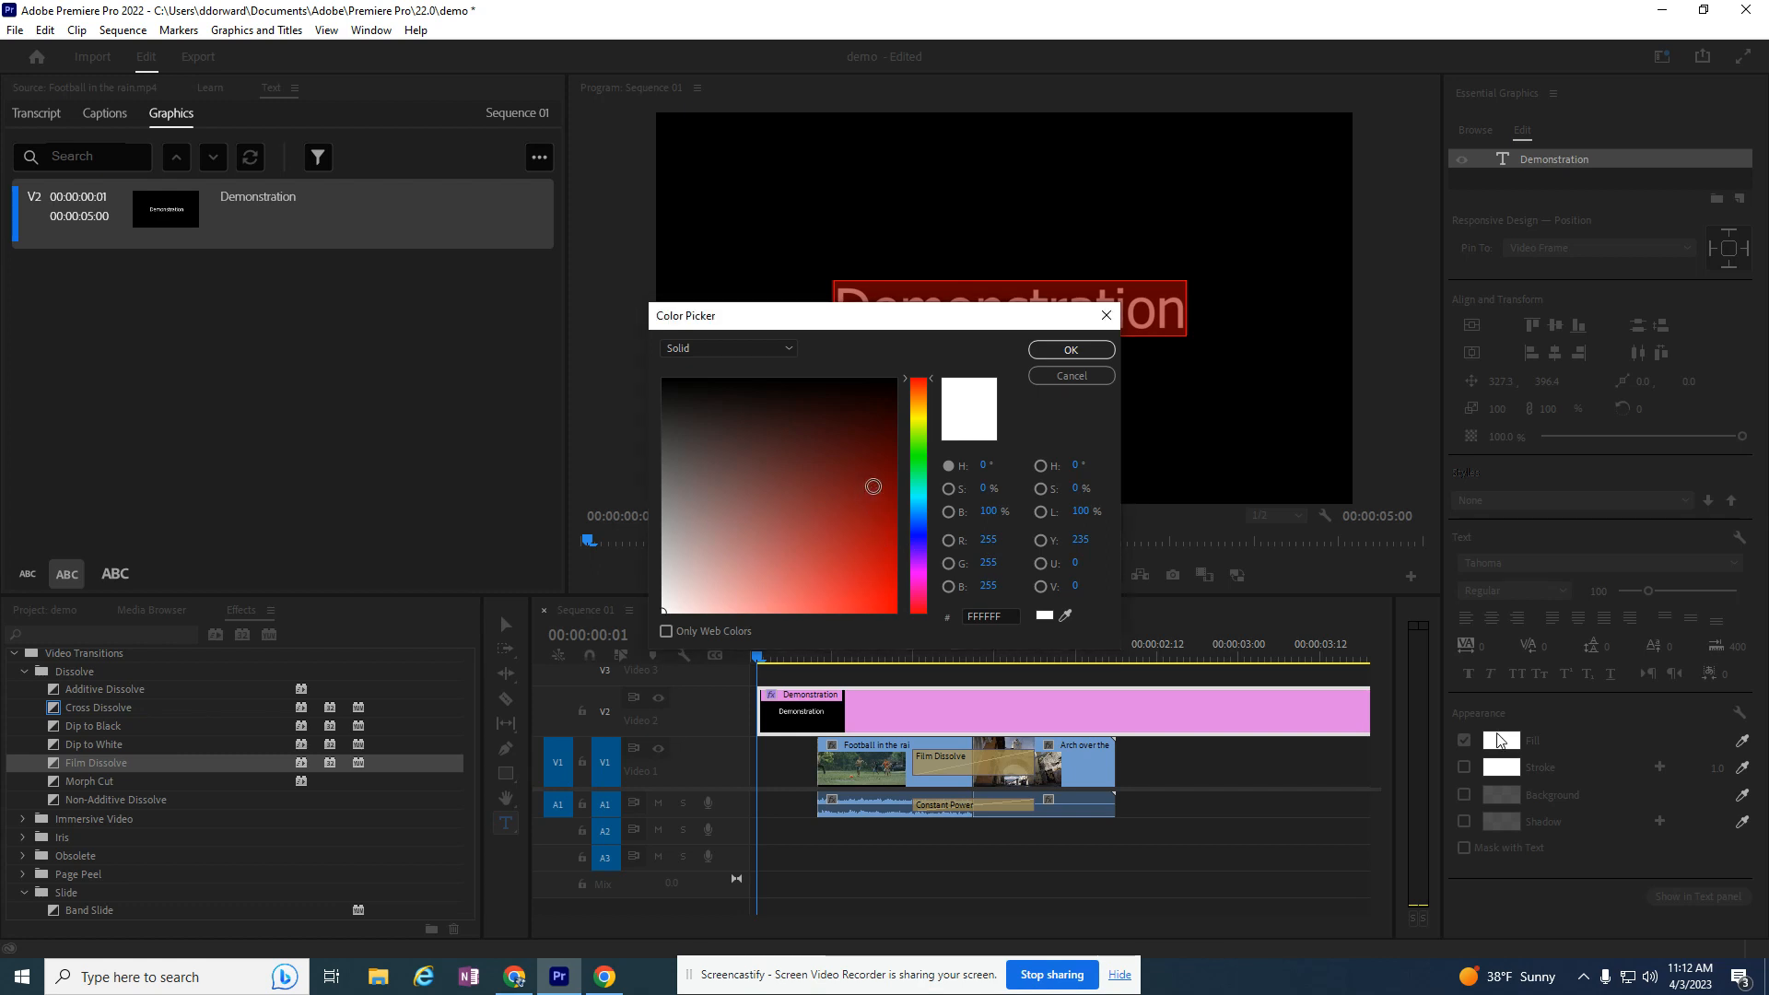
{"action": "left_click", "coordinate": [924, 505]}
{"action": "left_click", "coordinate": [828, 492]}
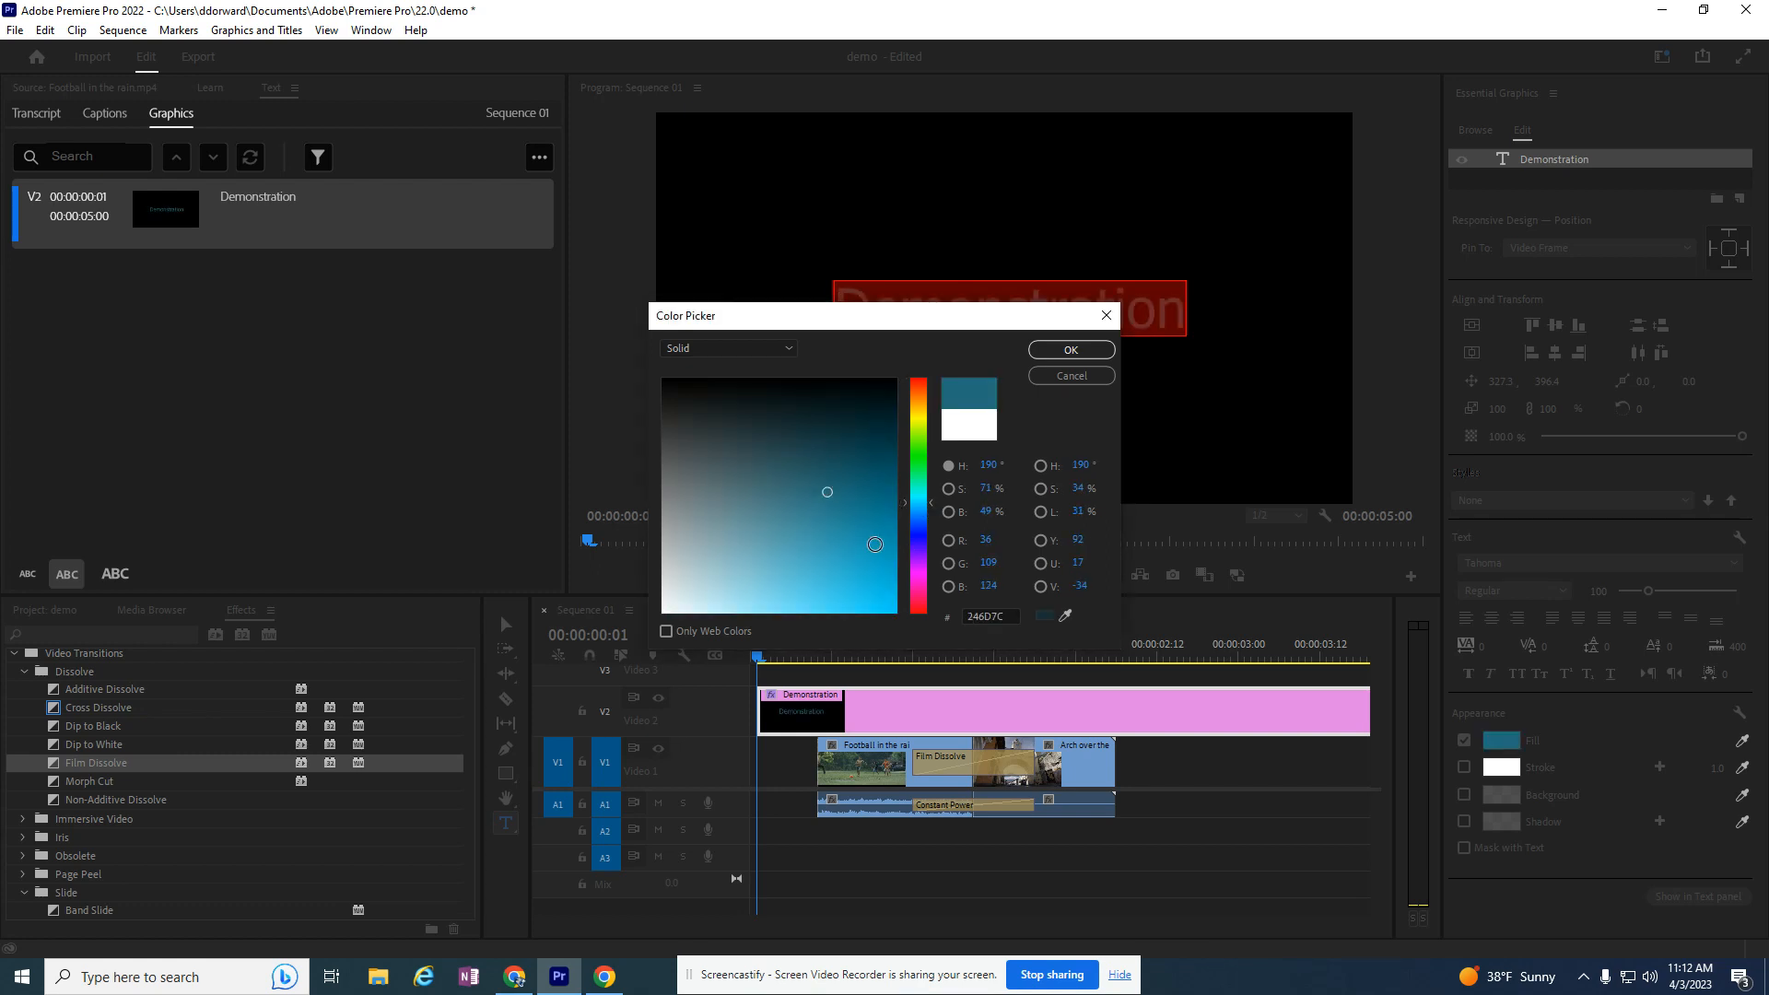
{"action": "left_click", "coordinate": [1070, 351]}
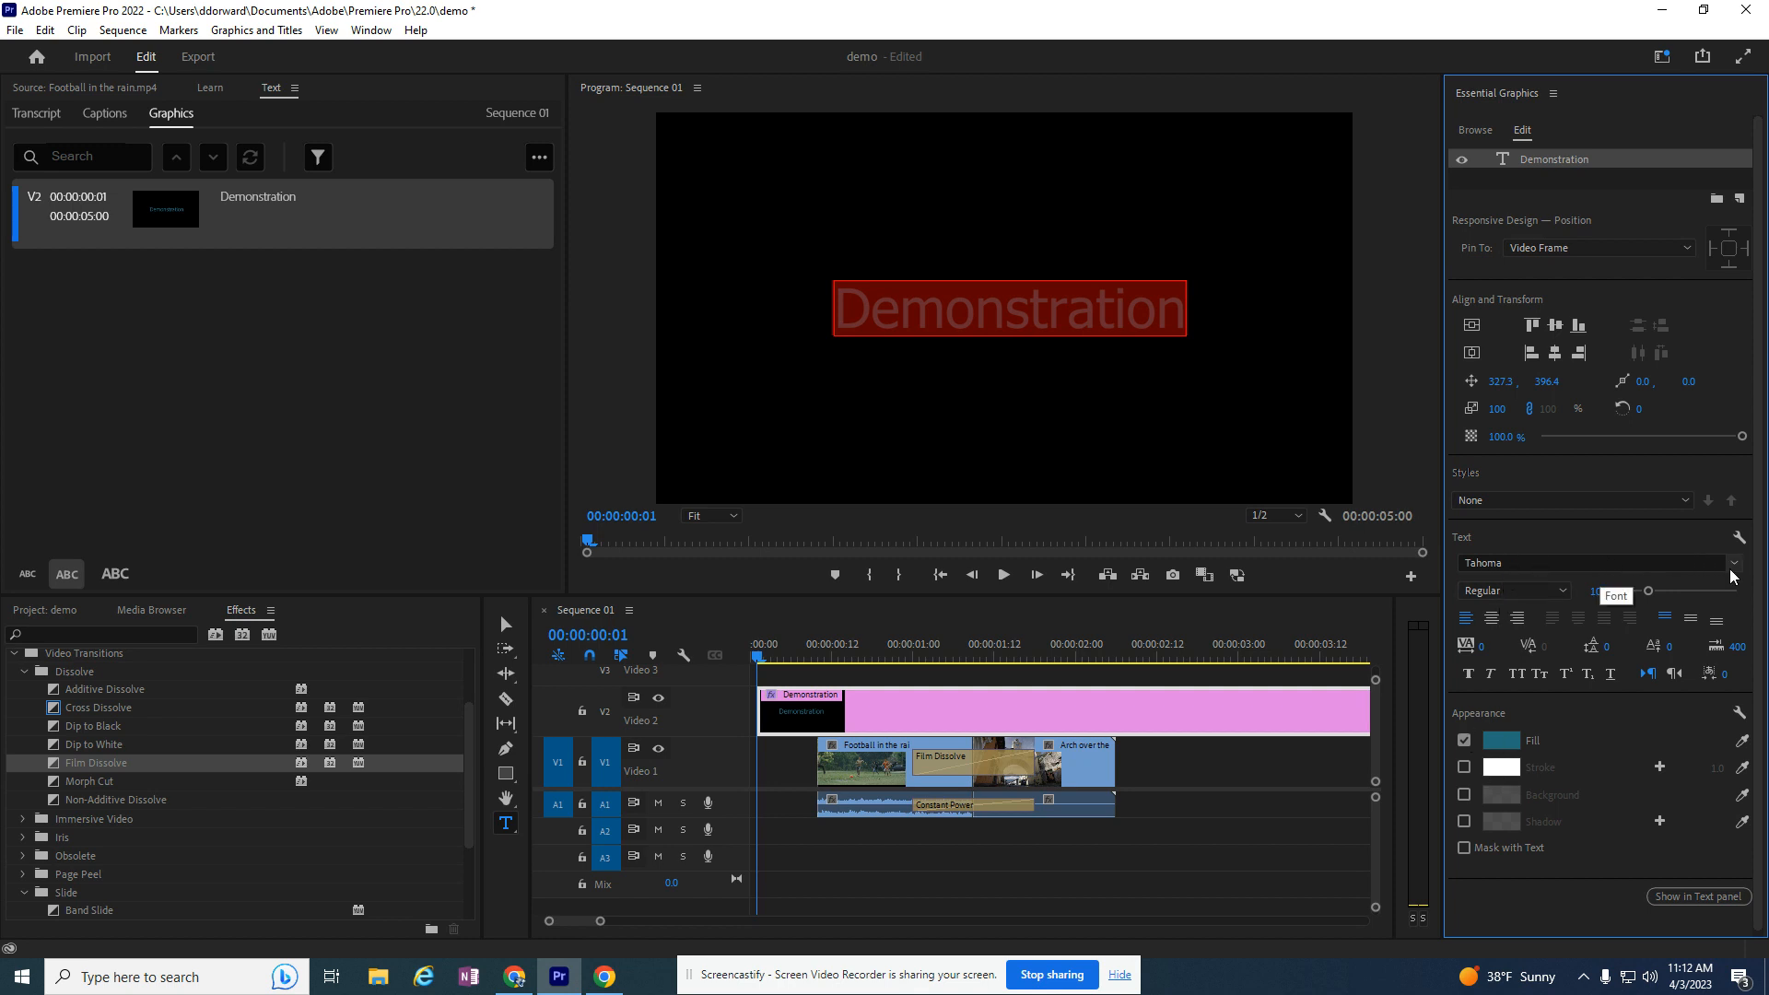
Set the title's font to Viner Hand ITC at size 161 and recentre it horizontally in the frame.
{"action": "left_click", "coordinate": [1731, 570]}
{"action": "left_click", "coordinate": [1519, 803]}
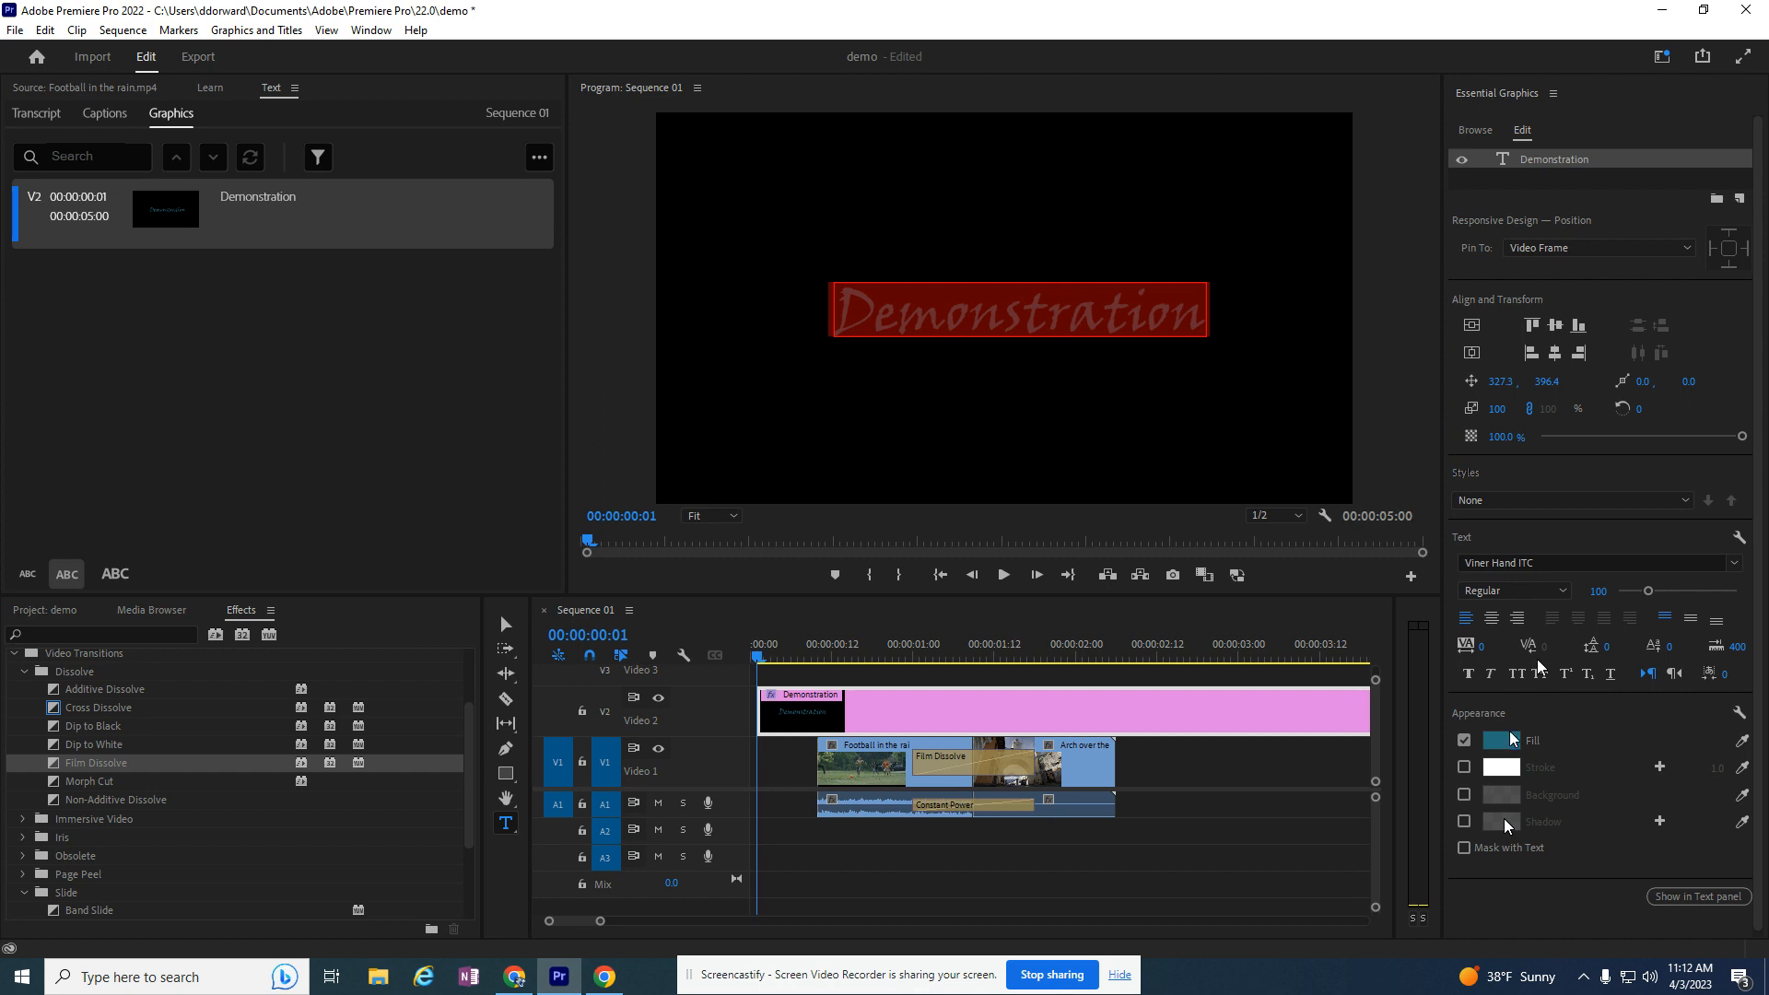
{"action": "left_click_drag", "start_coordinate": [1649, 594], "coordinate": [1670, 599]}
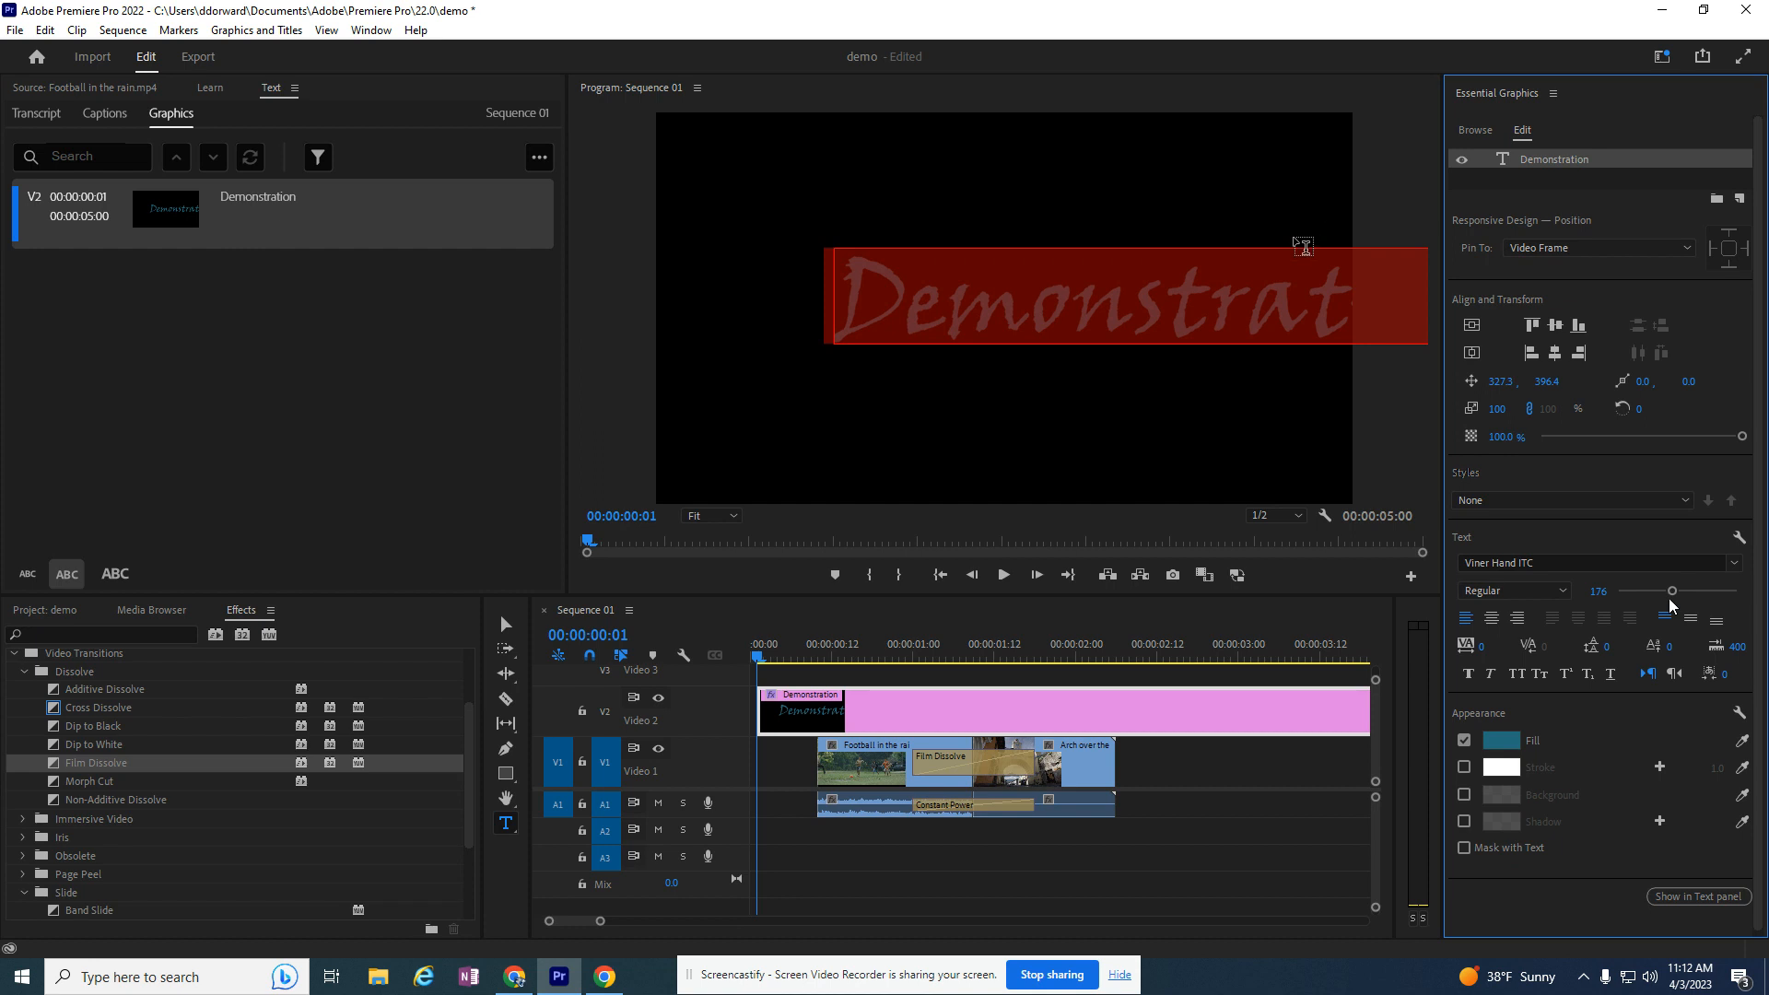
{"action": "left_click", "coordinate": [1557, 355]}
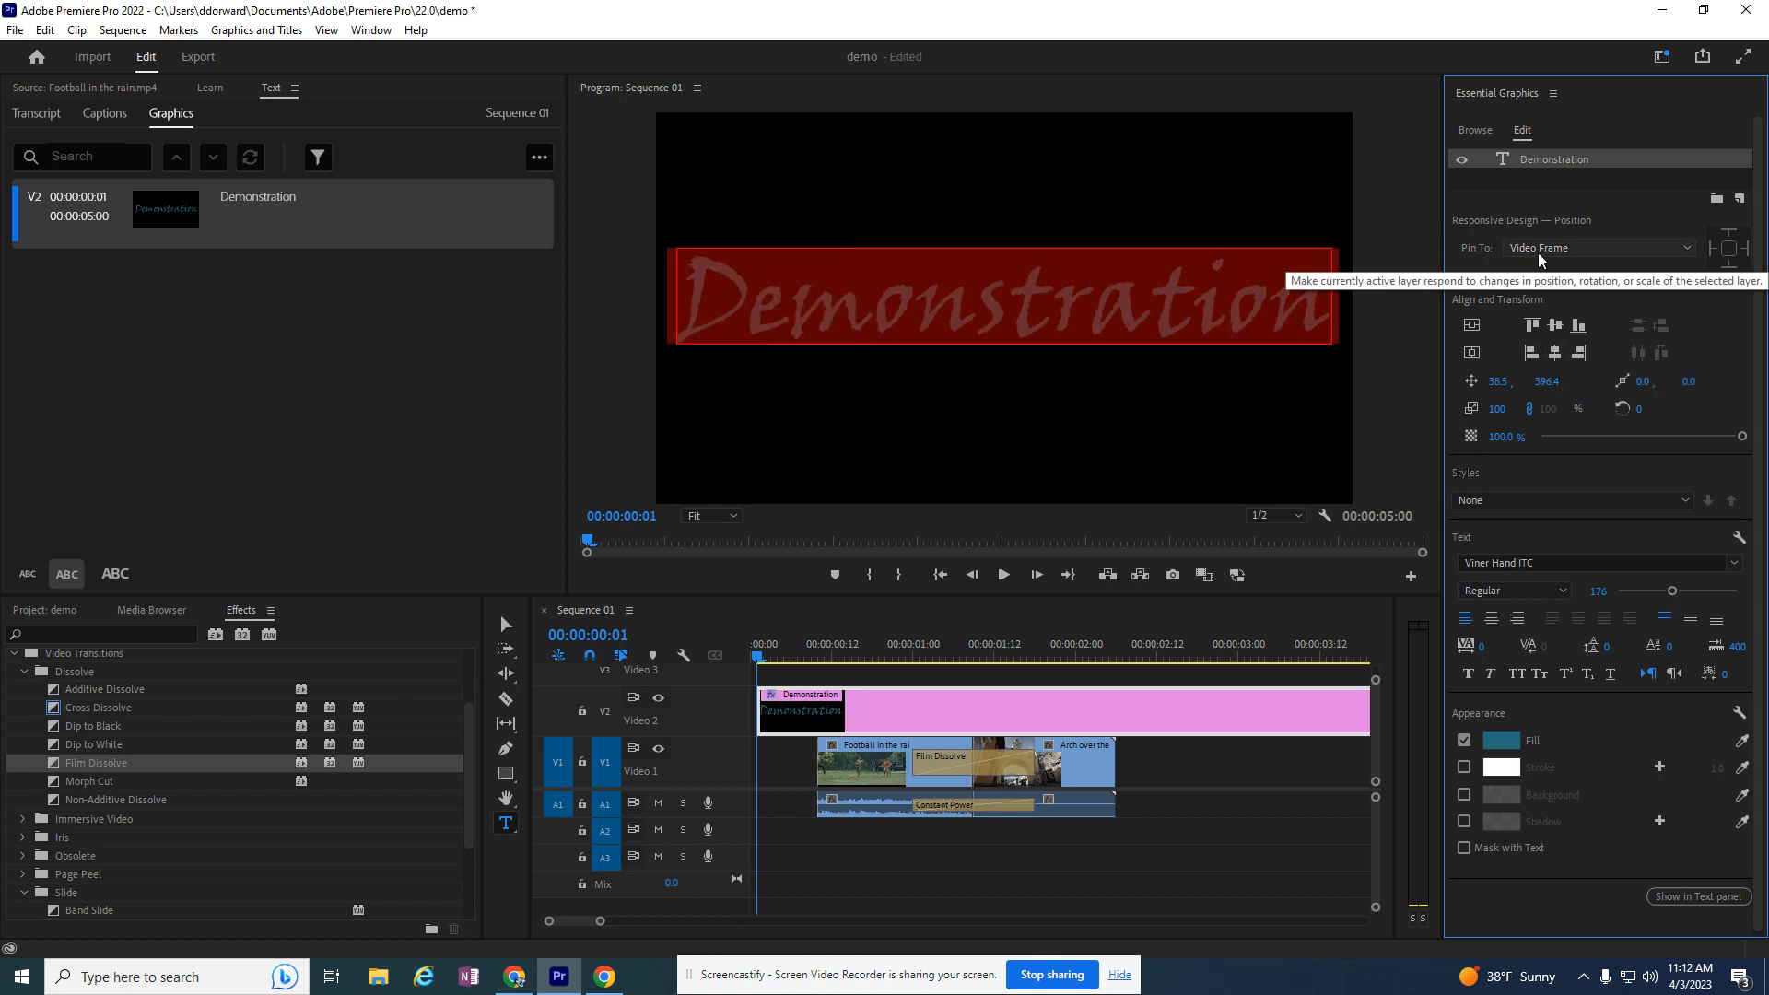
{"action": "left_click_drag", "start_coordinate": [1673, 595], "coordinate": [1667, 597]}
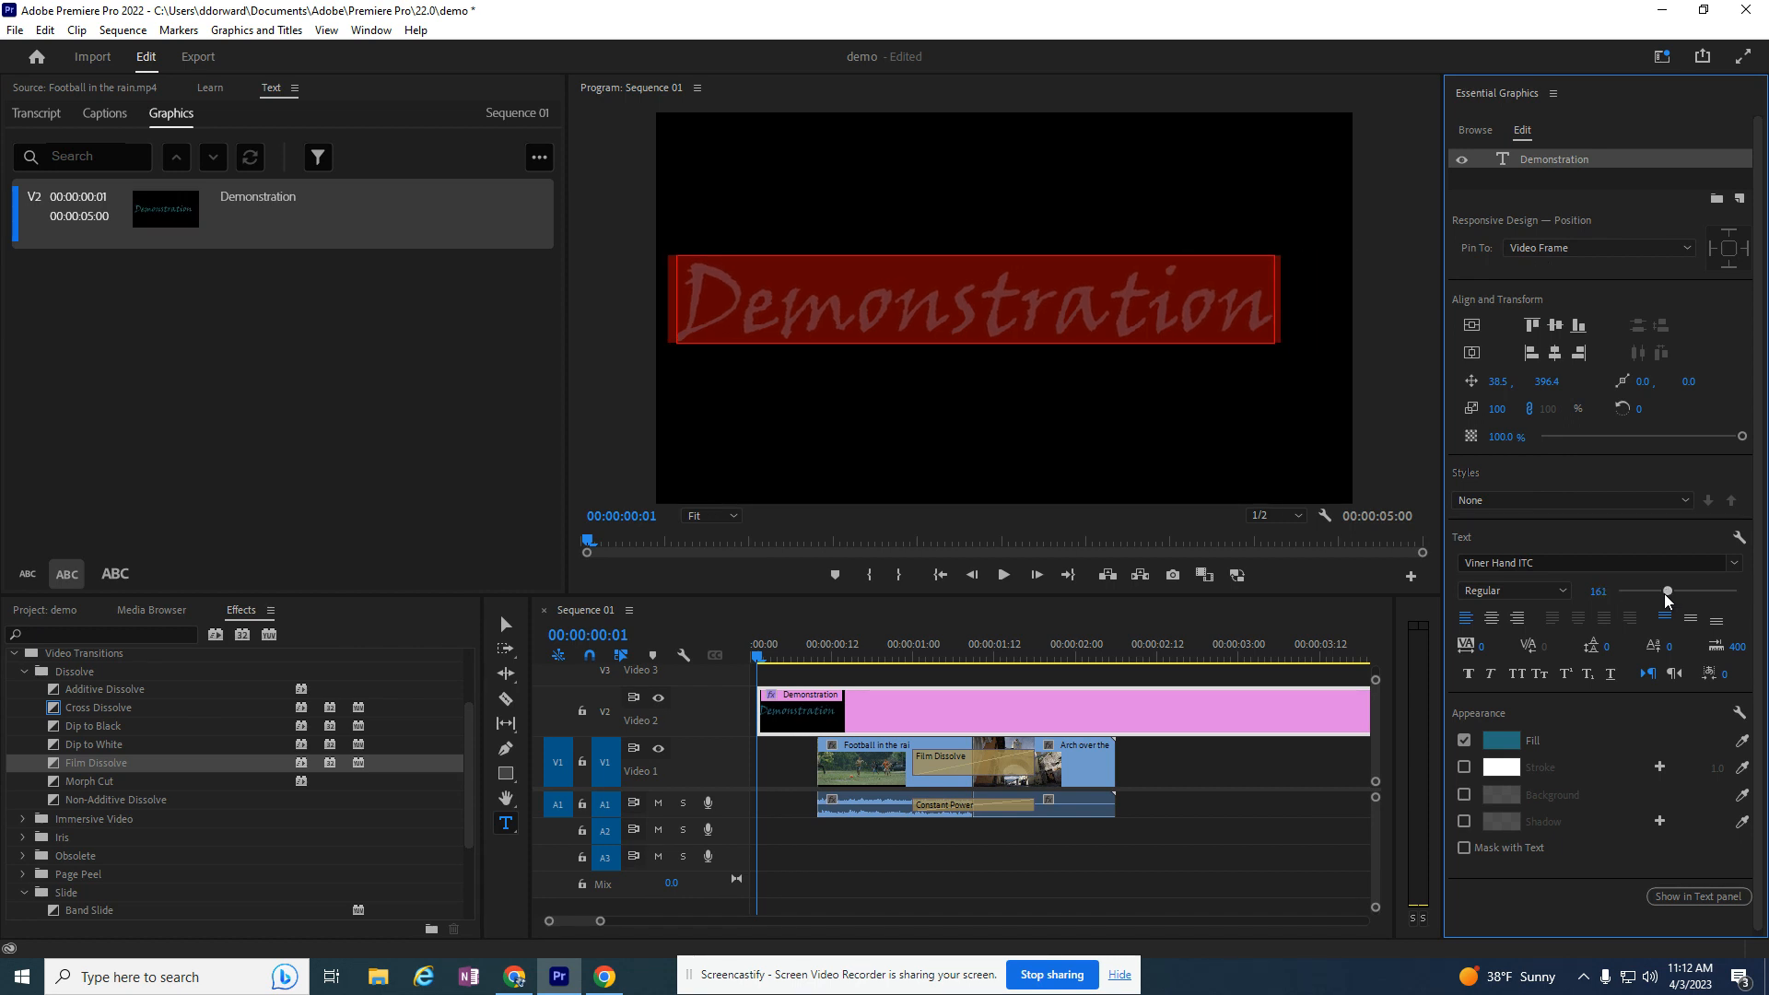
{"action": "left_click", "coordinate": [1554, 355]}
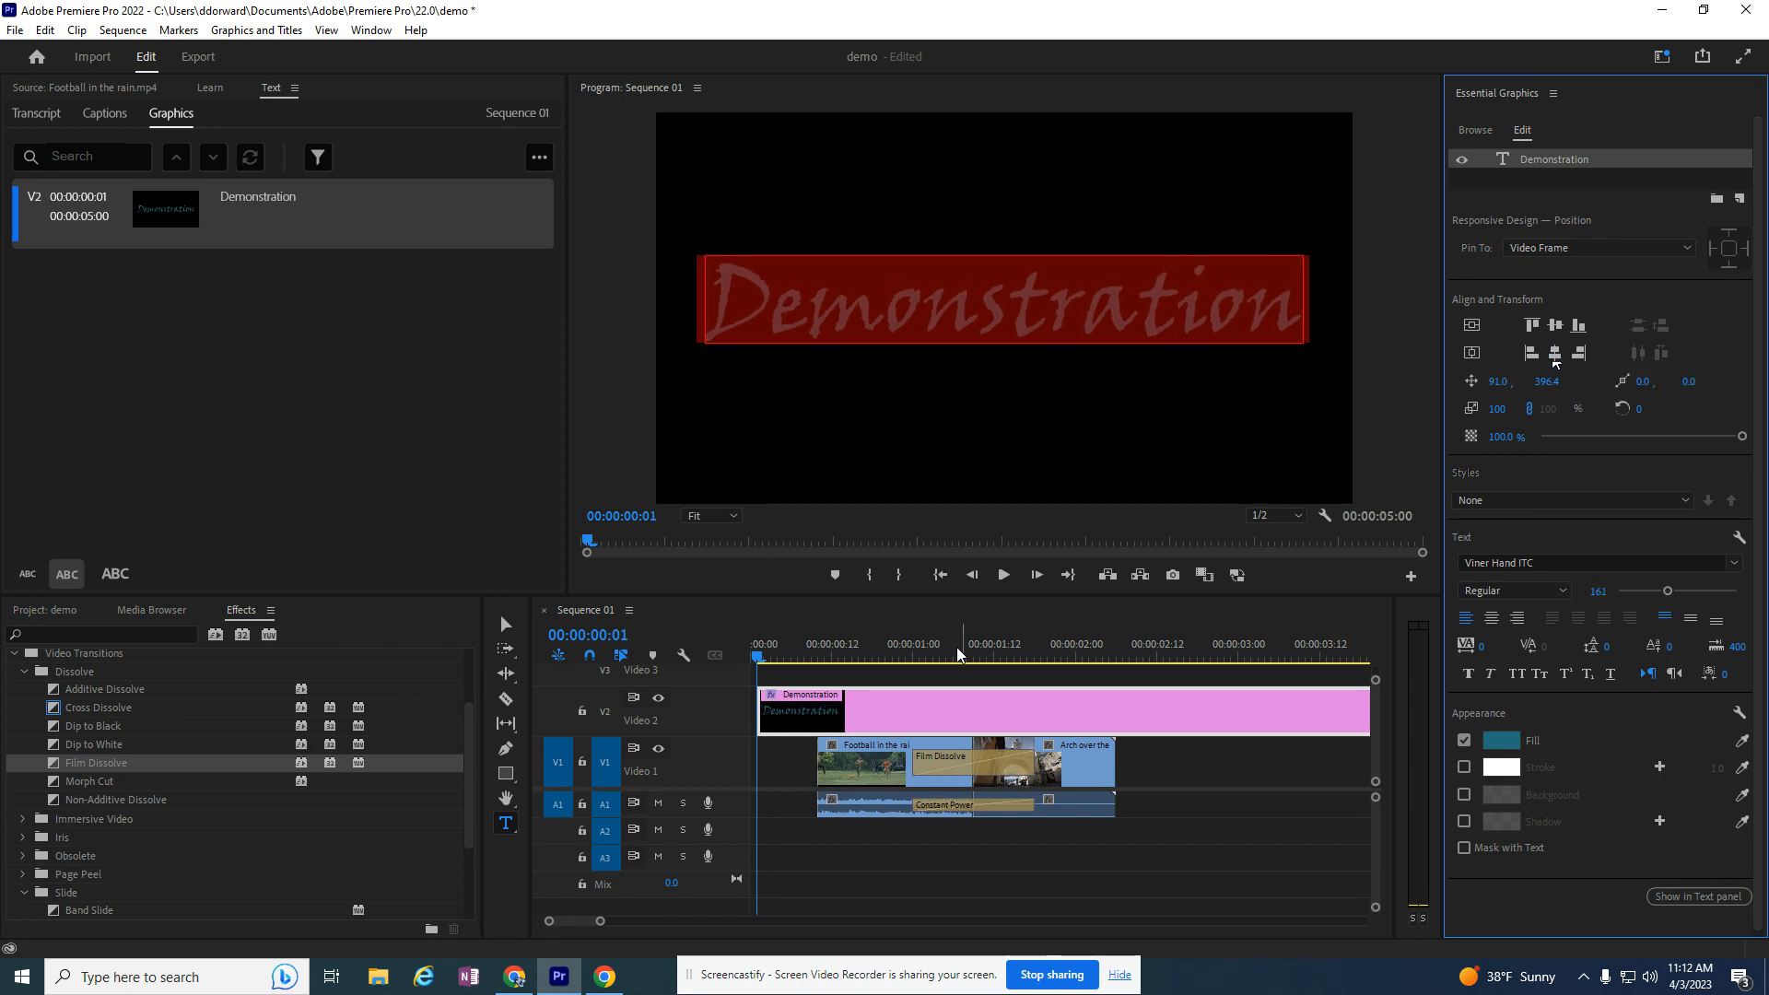
Apply the default transitions to the start of the football clip with the Selection tool, and scrub to 00:00:00:10.
{"action": "left_click", "coordinate": [842, 716]}
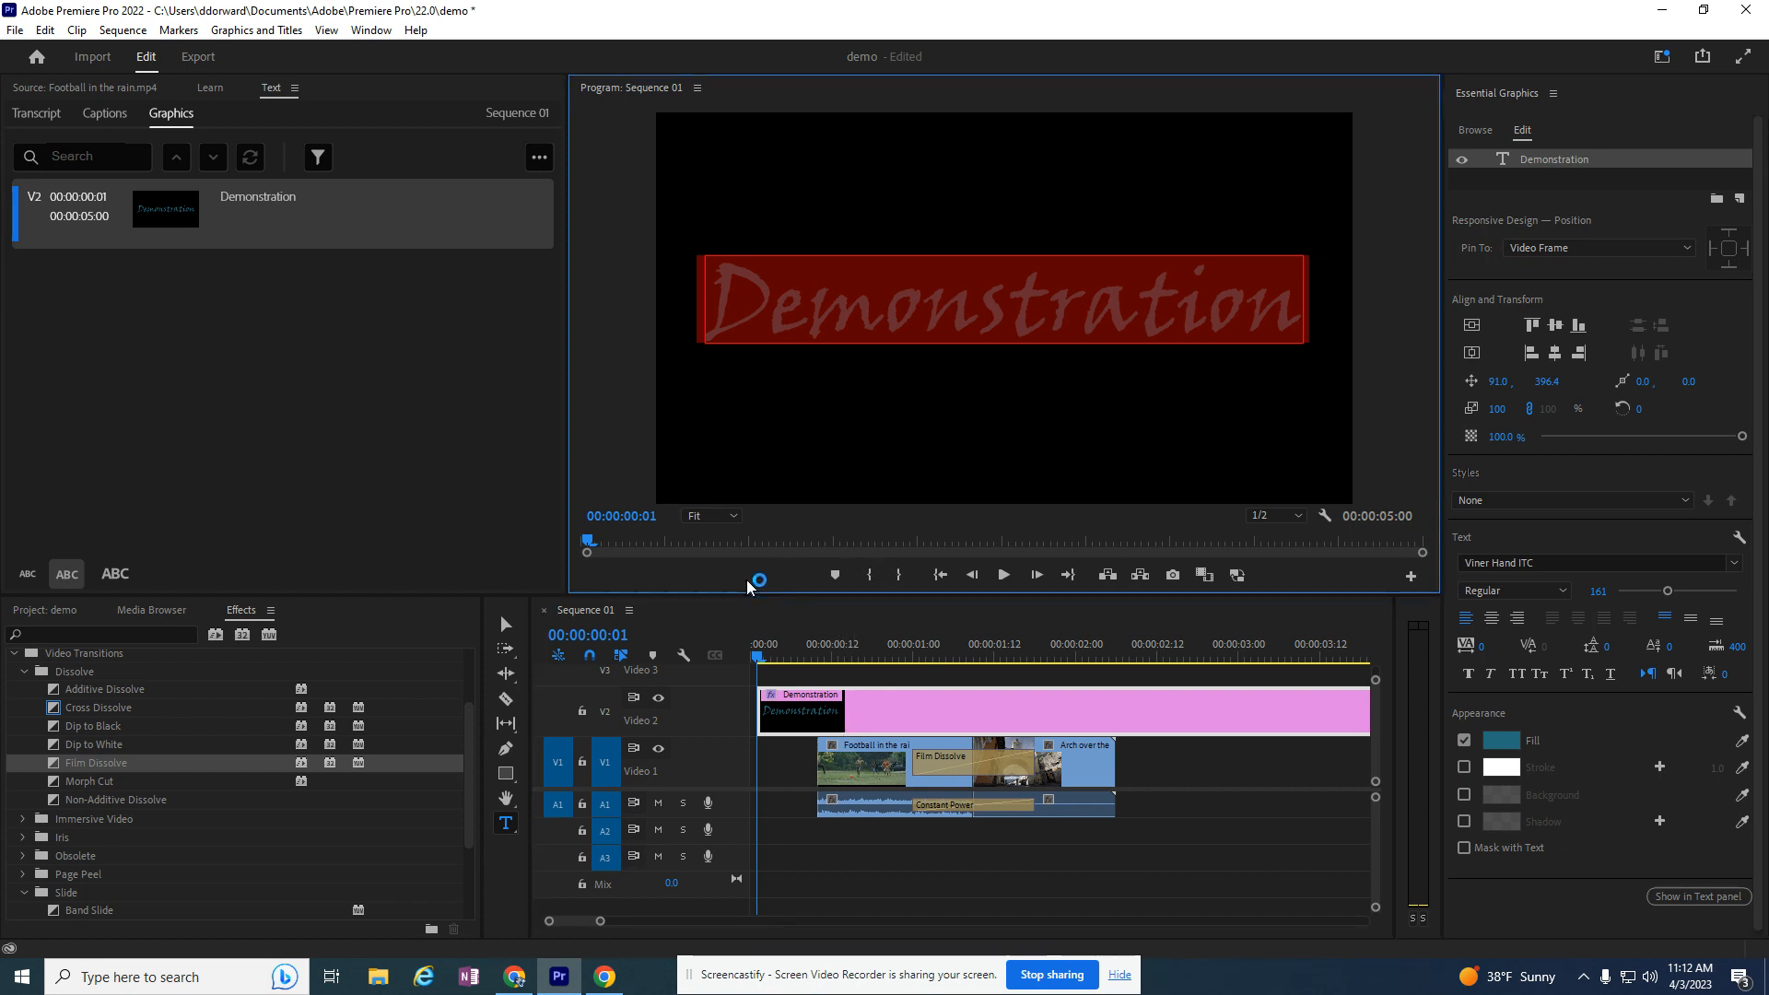
{"action": "left_click", "coordinate": [505, 624]}
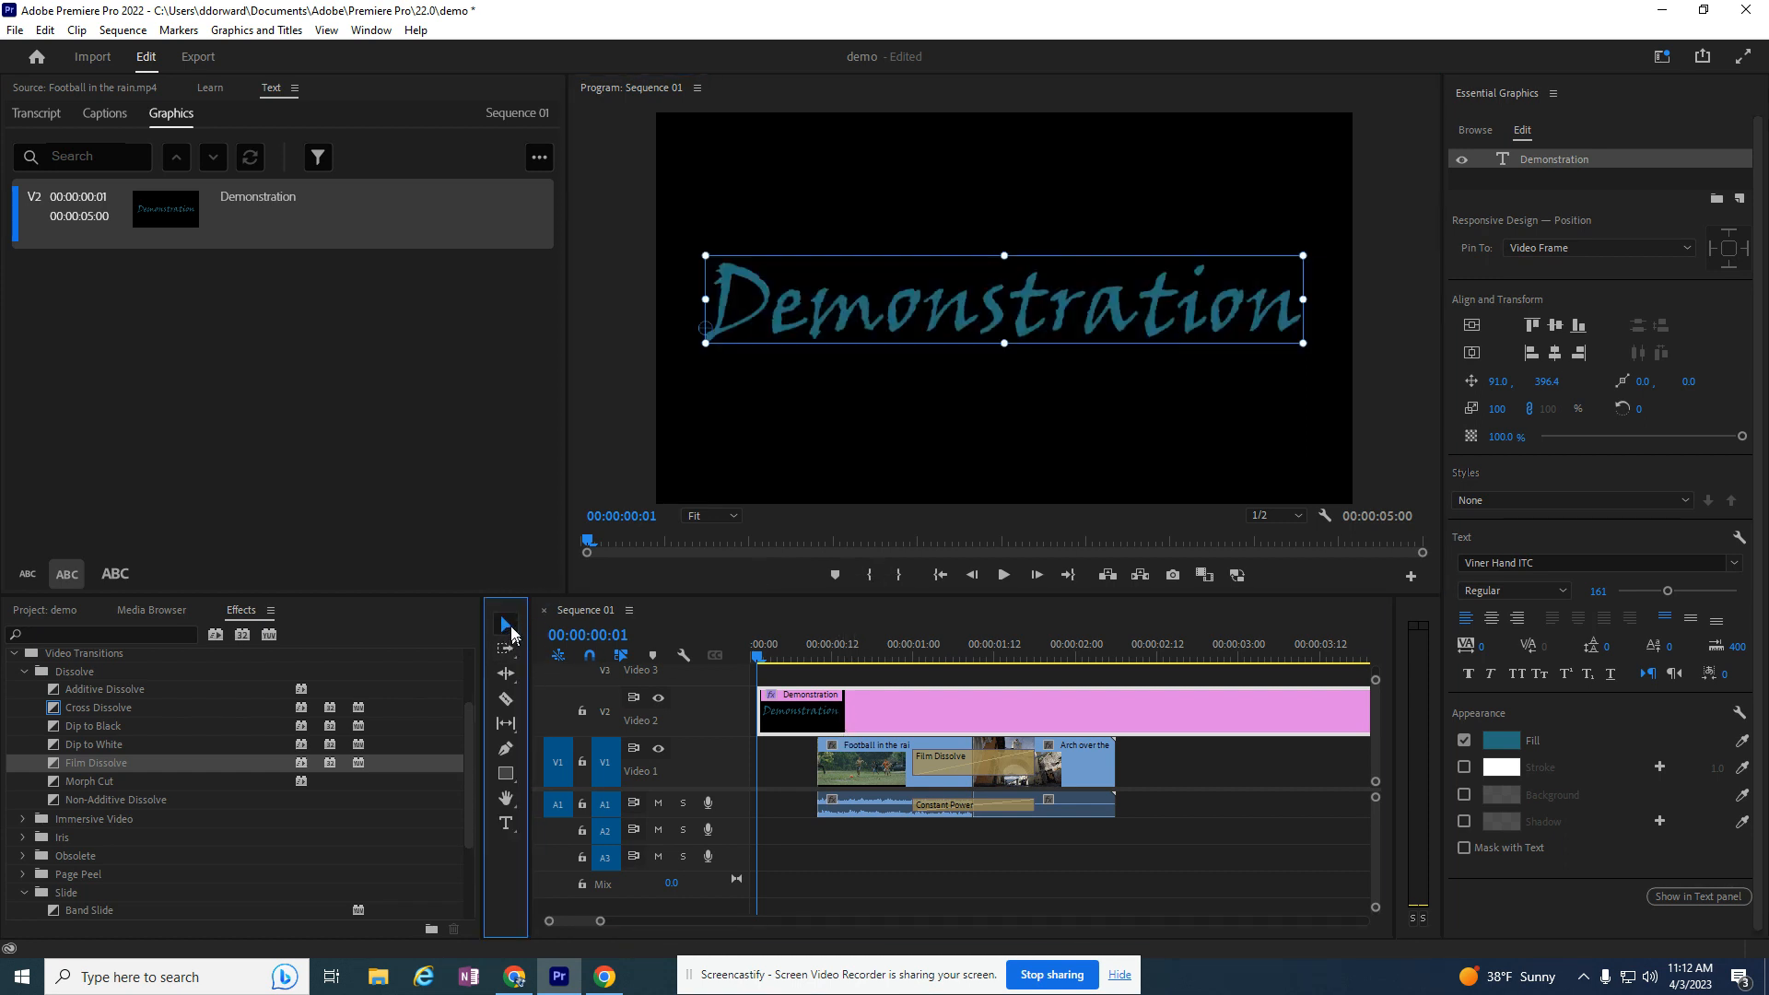
{"action": "left_click", "coordinate": [849, 721]}
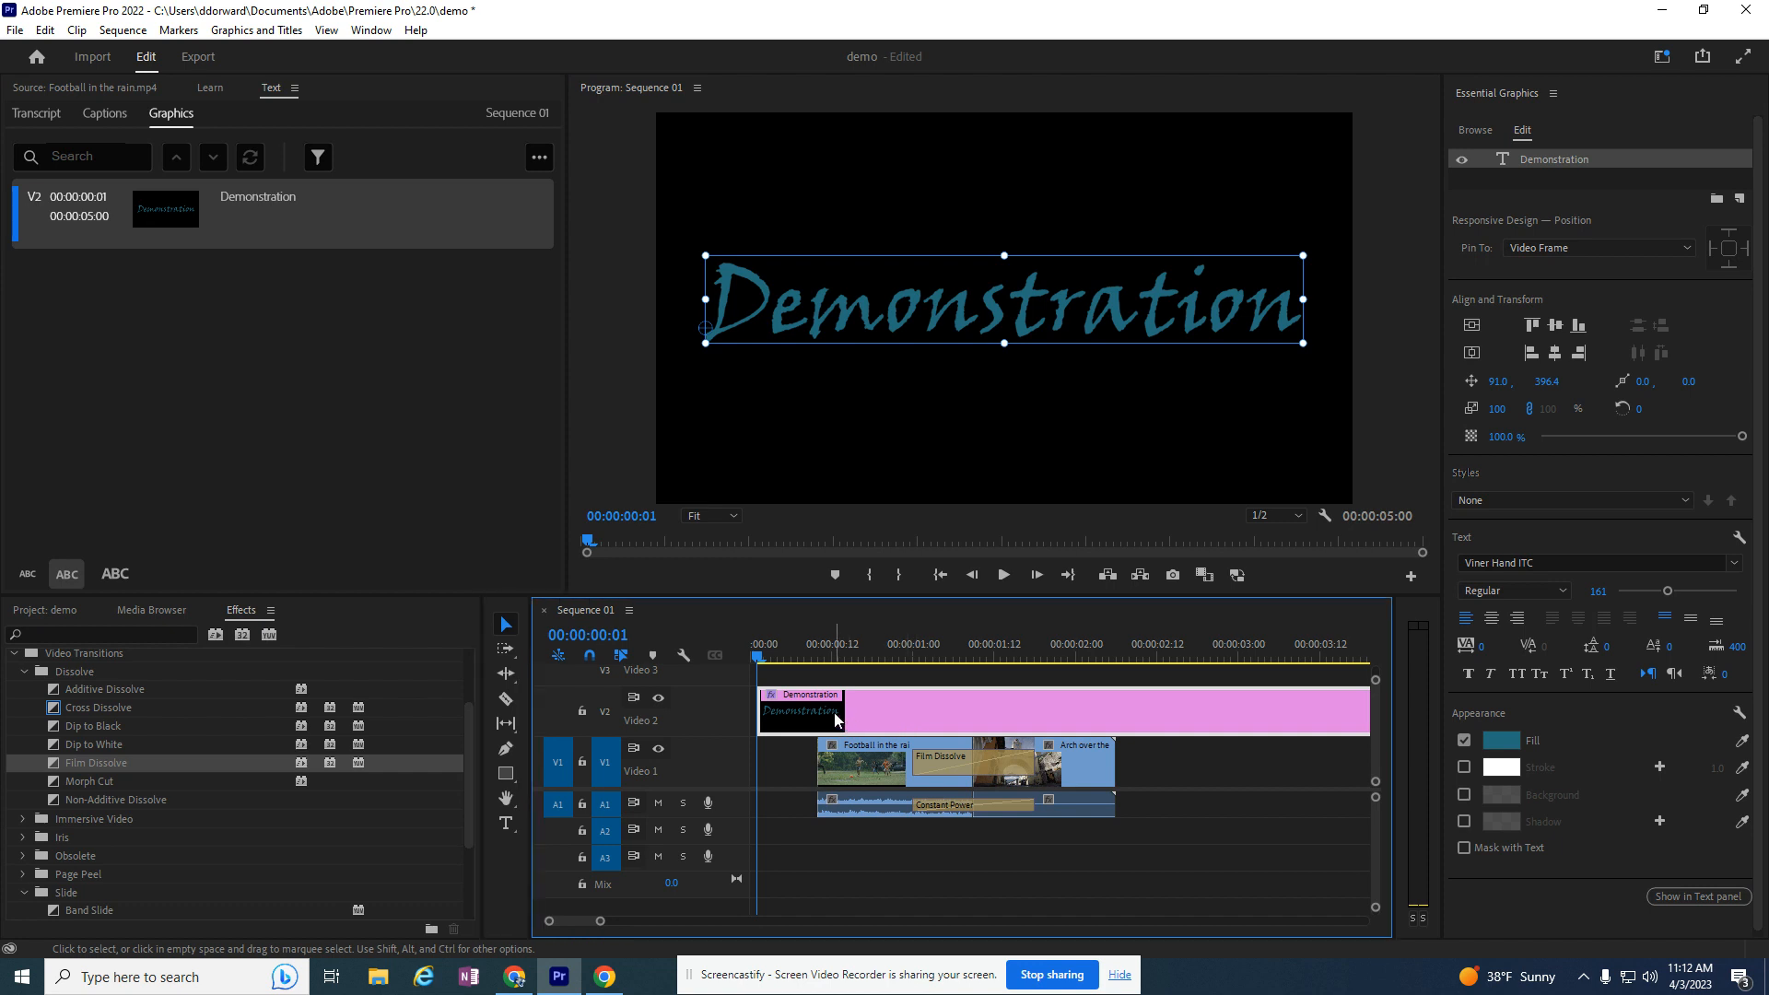
{"action": "left_click", "coordinate": [809, 760]}
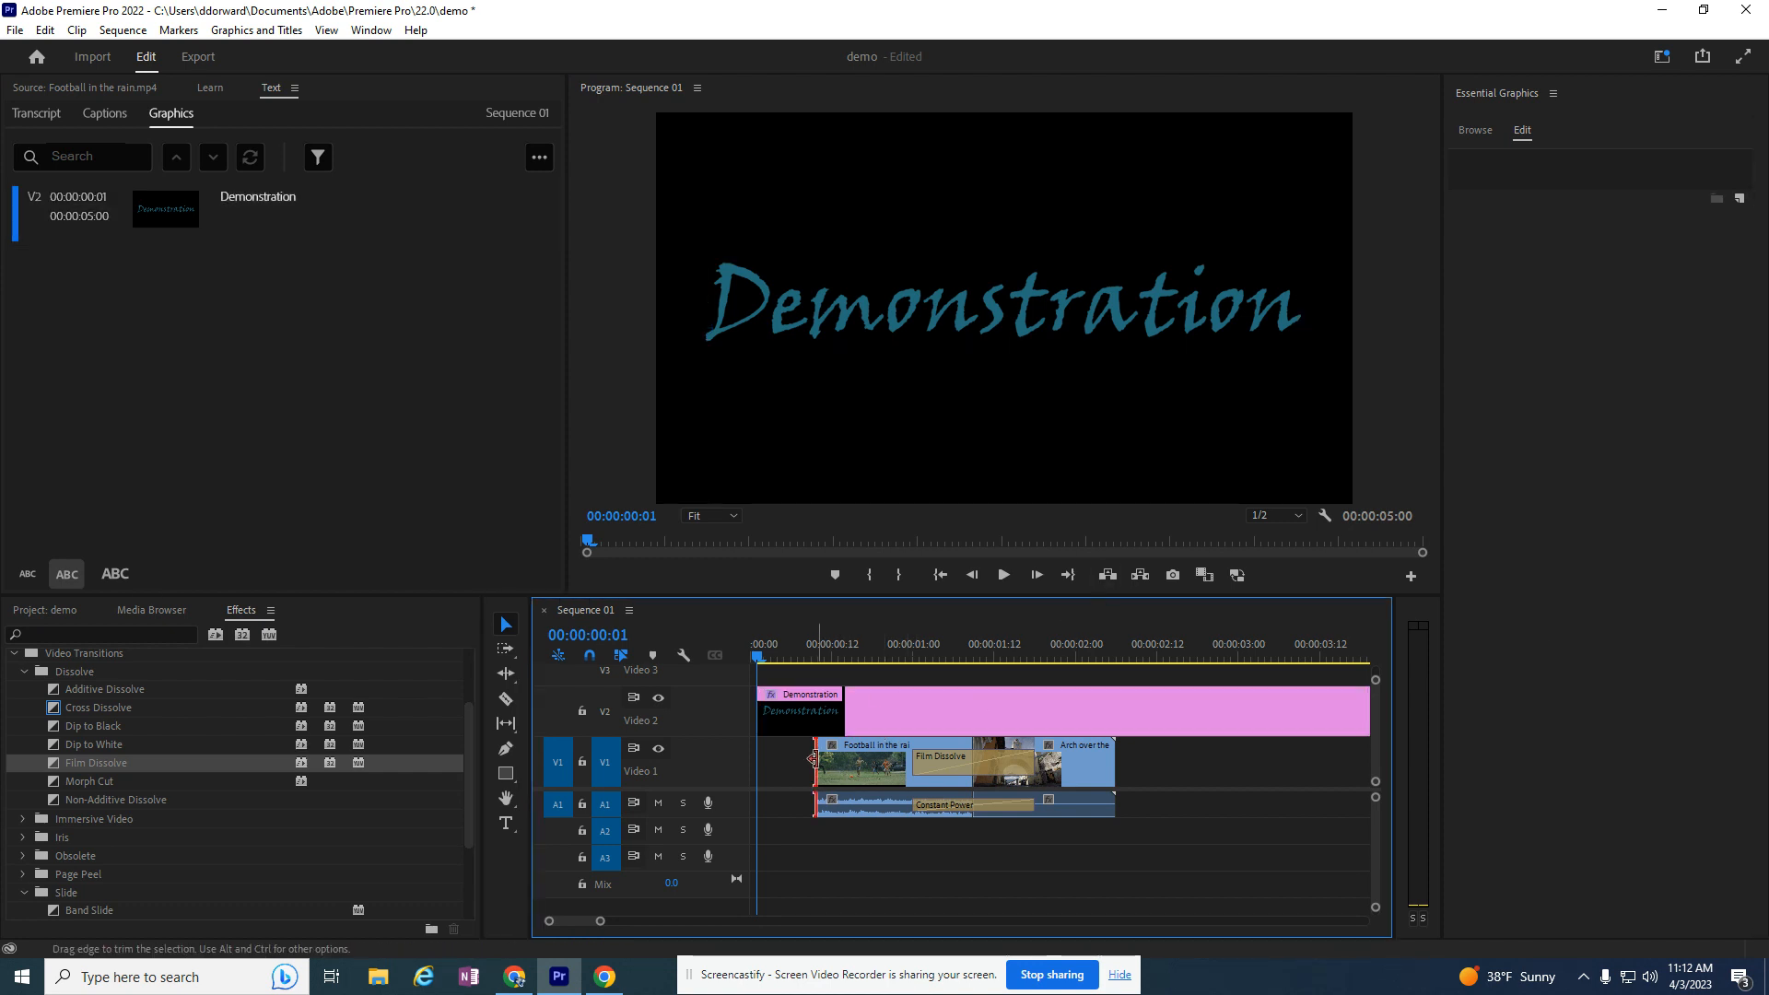
{"action": "right_click", "coordinate": [813, 760]}
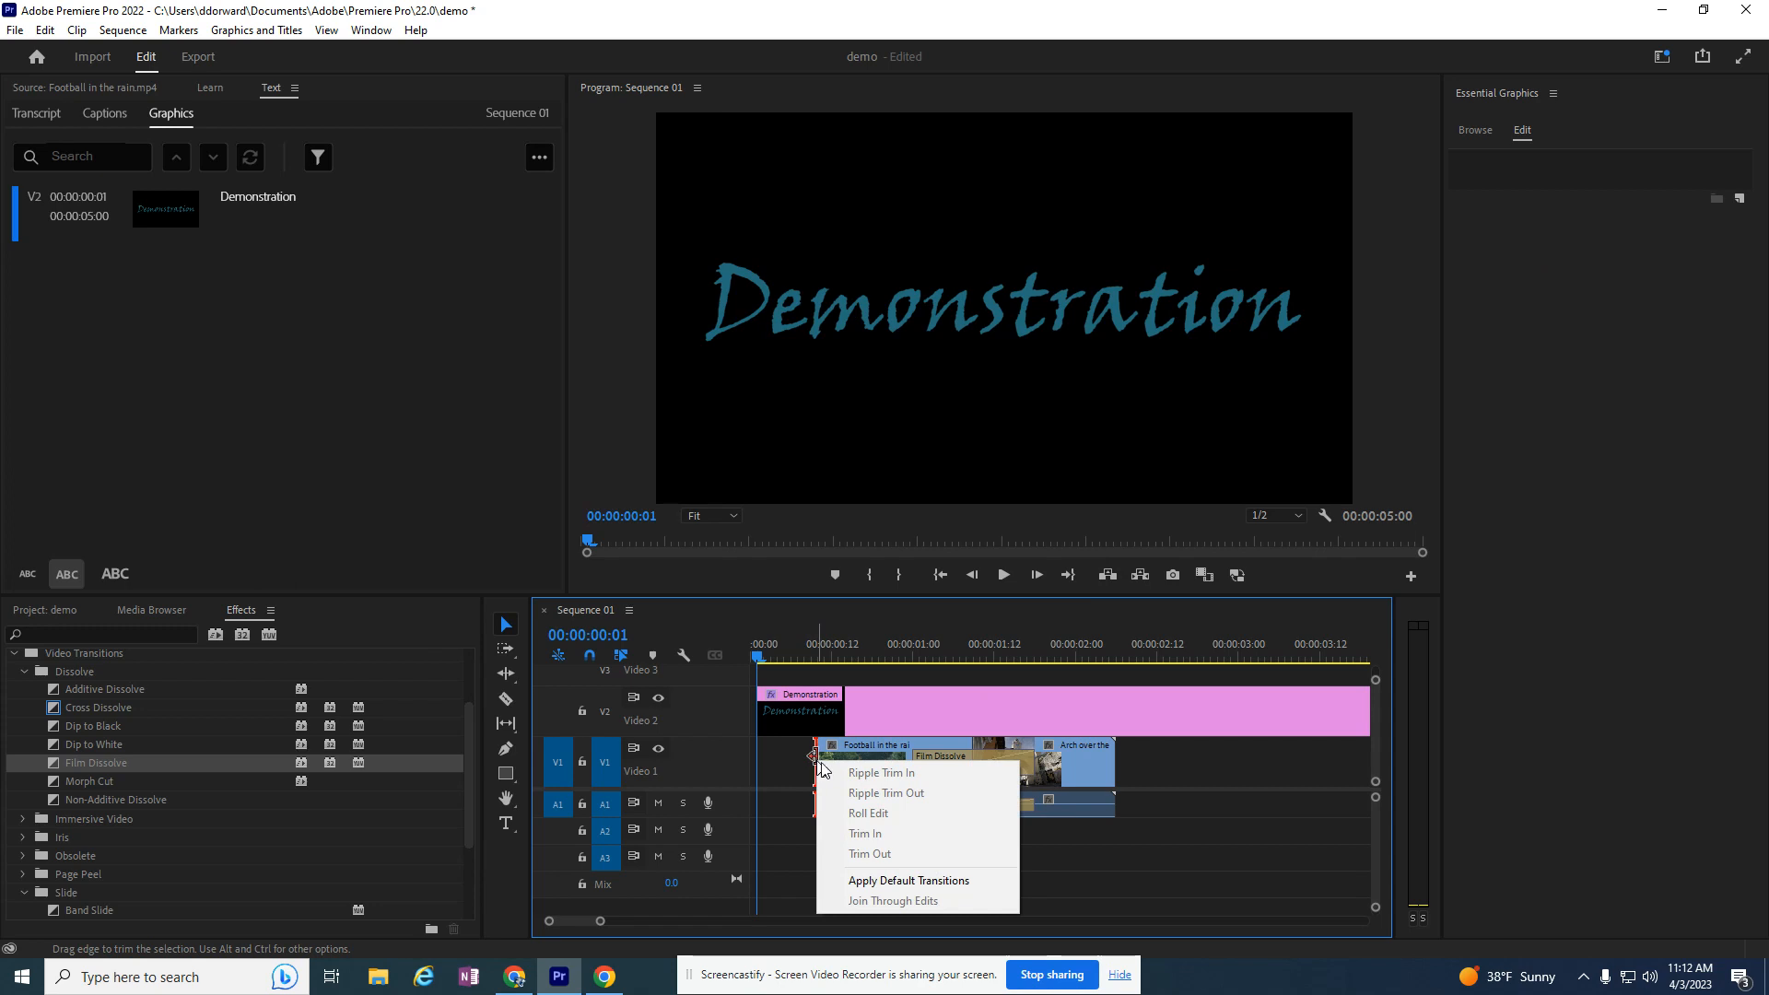
{"action": "left_click", "coordinate": [882, 882]}
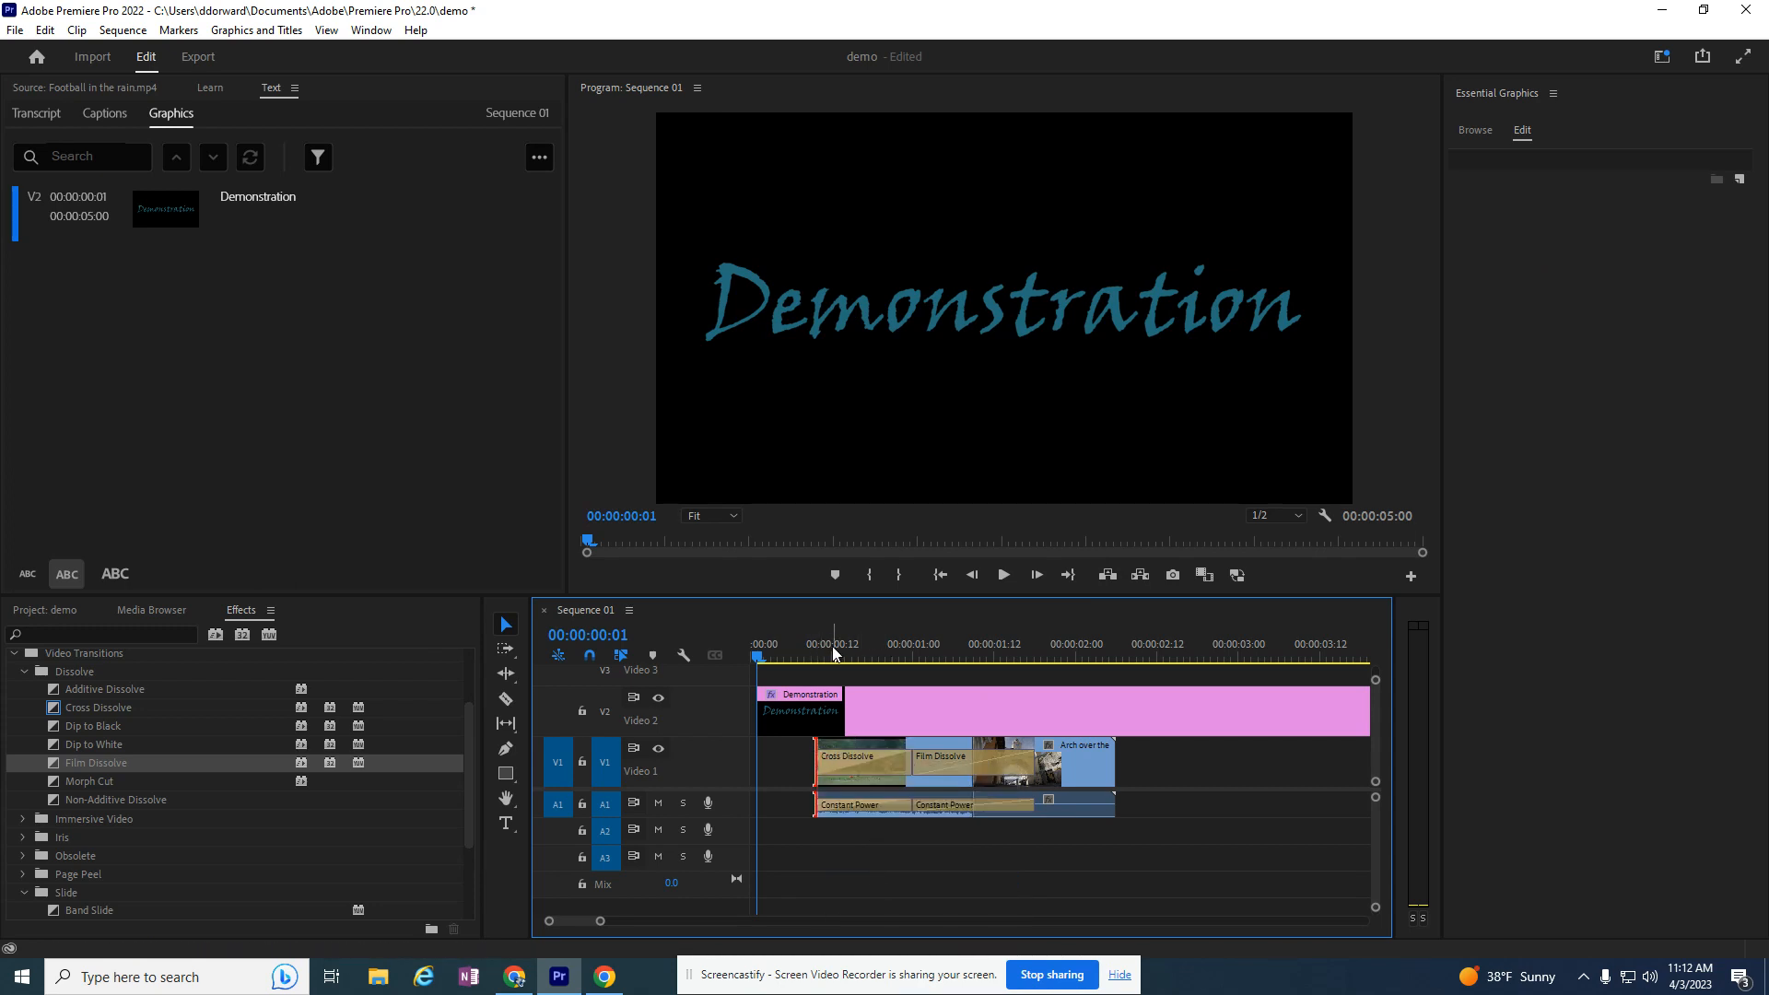
{"action": "left_click_drag", "start_coordinate": [764, 657], "coordinate": [825, 696]}
Trim the end of the Demonstration title clip on V2 to shorten it to 15 frames.
{"action": "left_click", "coordinate": [846, 713]}
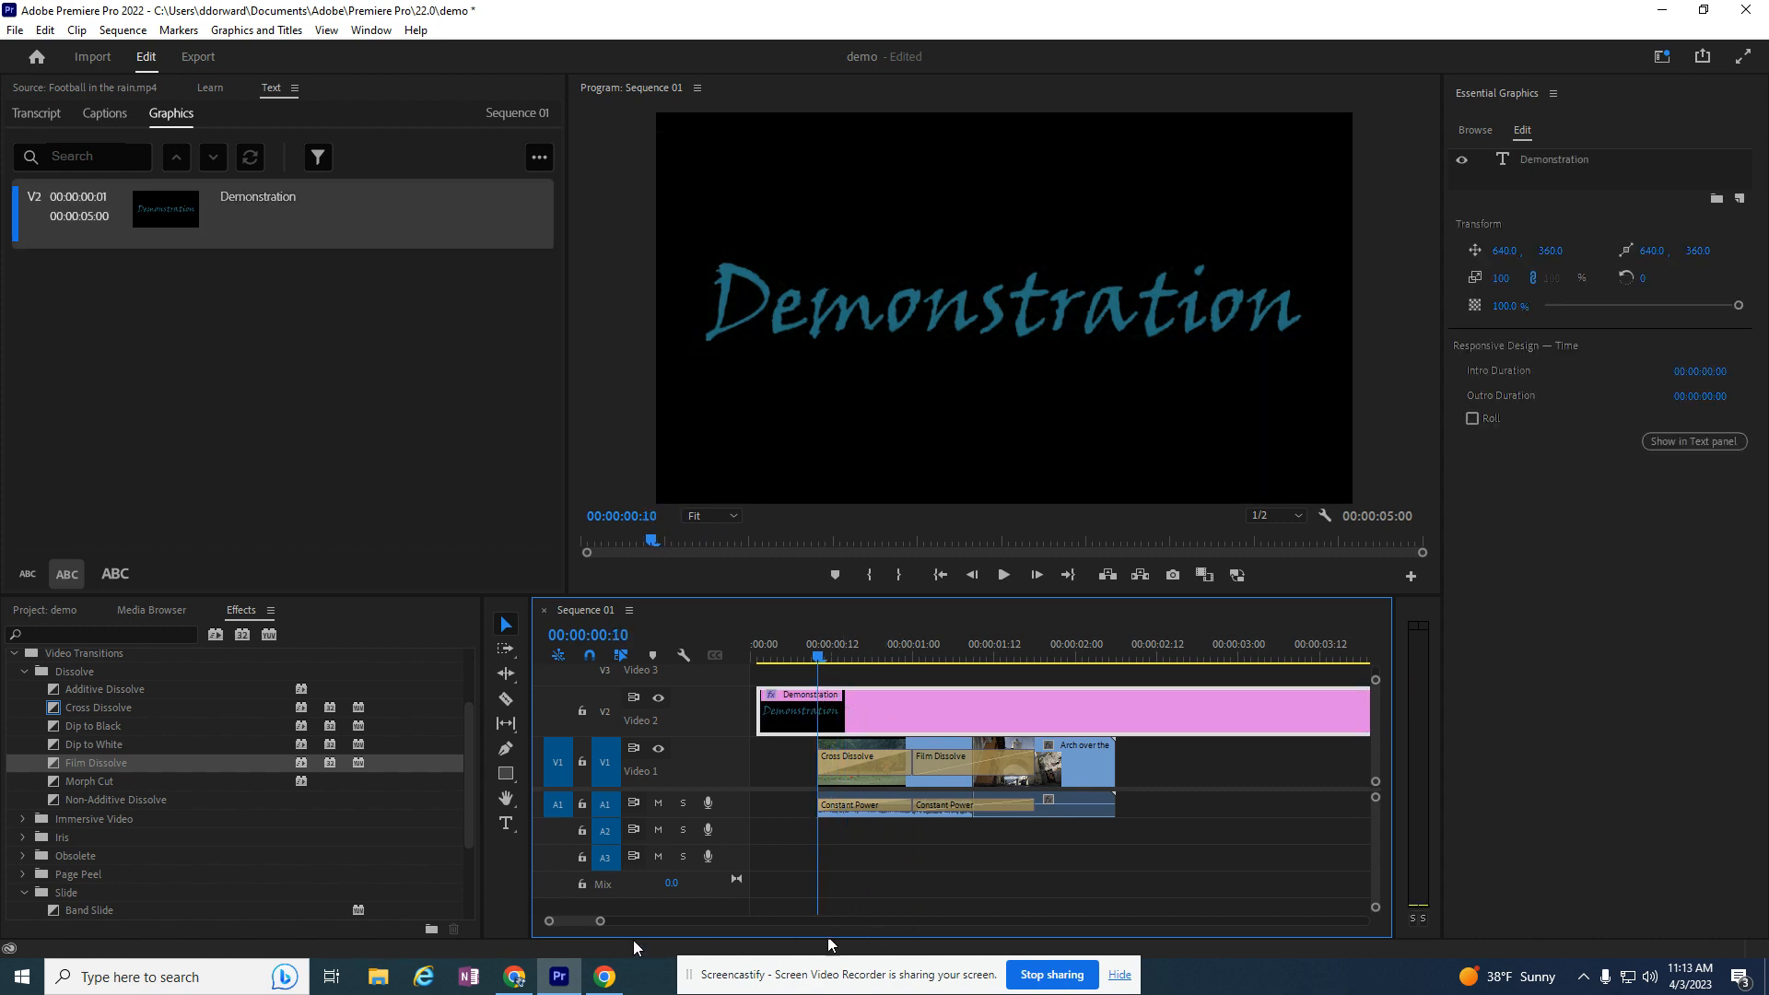
{"action": "scroll", "coordinate": [586, 921], "scroll_direction": "right", "scroll_amount": 5}
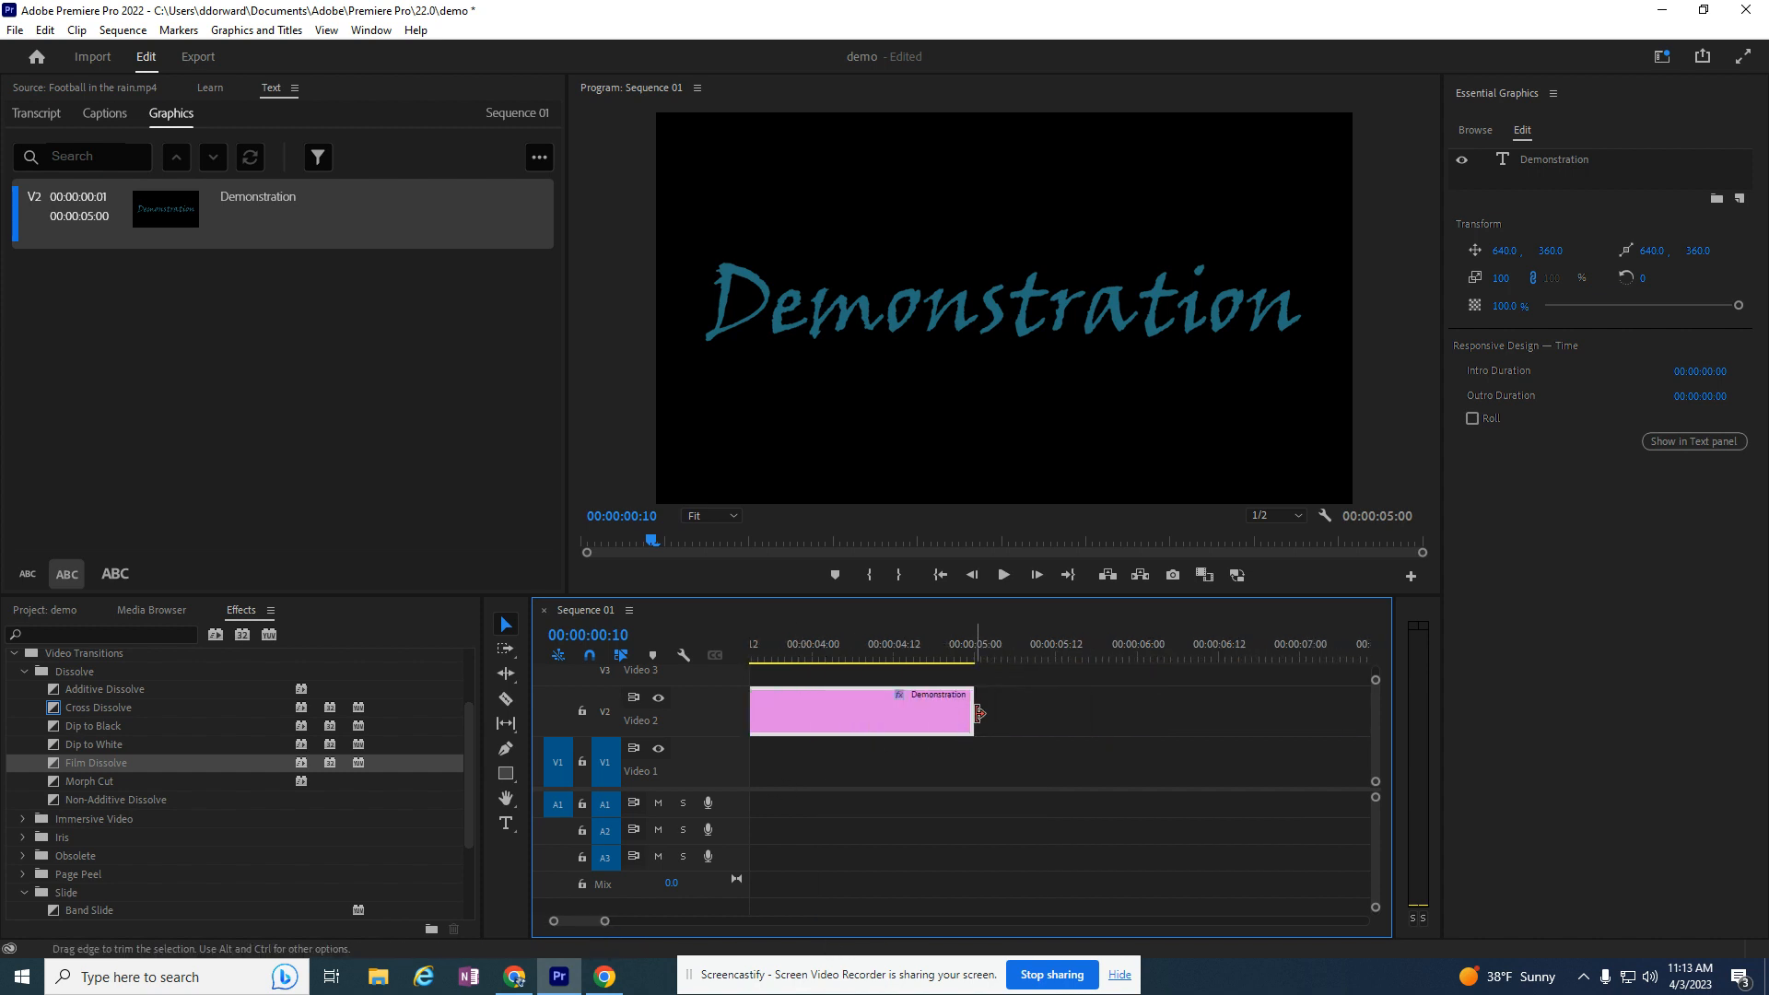
{"action": "left_click_drag", "start_coordinate": [969, 713], "coordinate": [845, 719]}
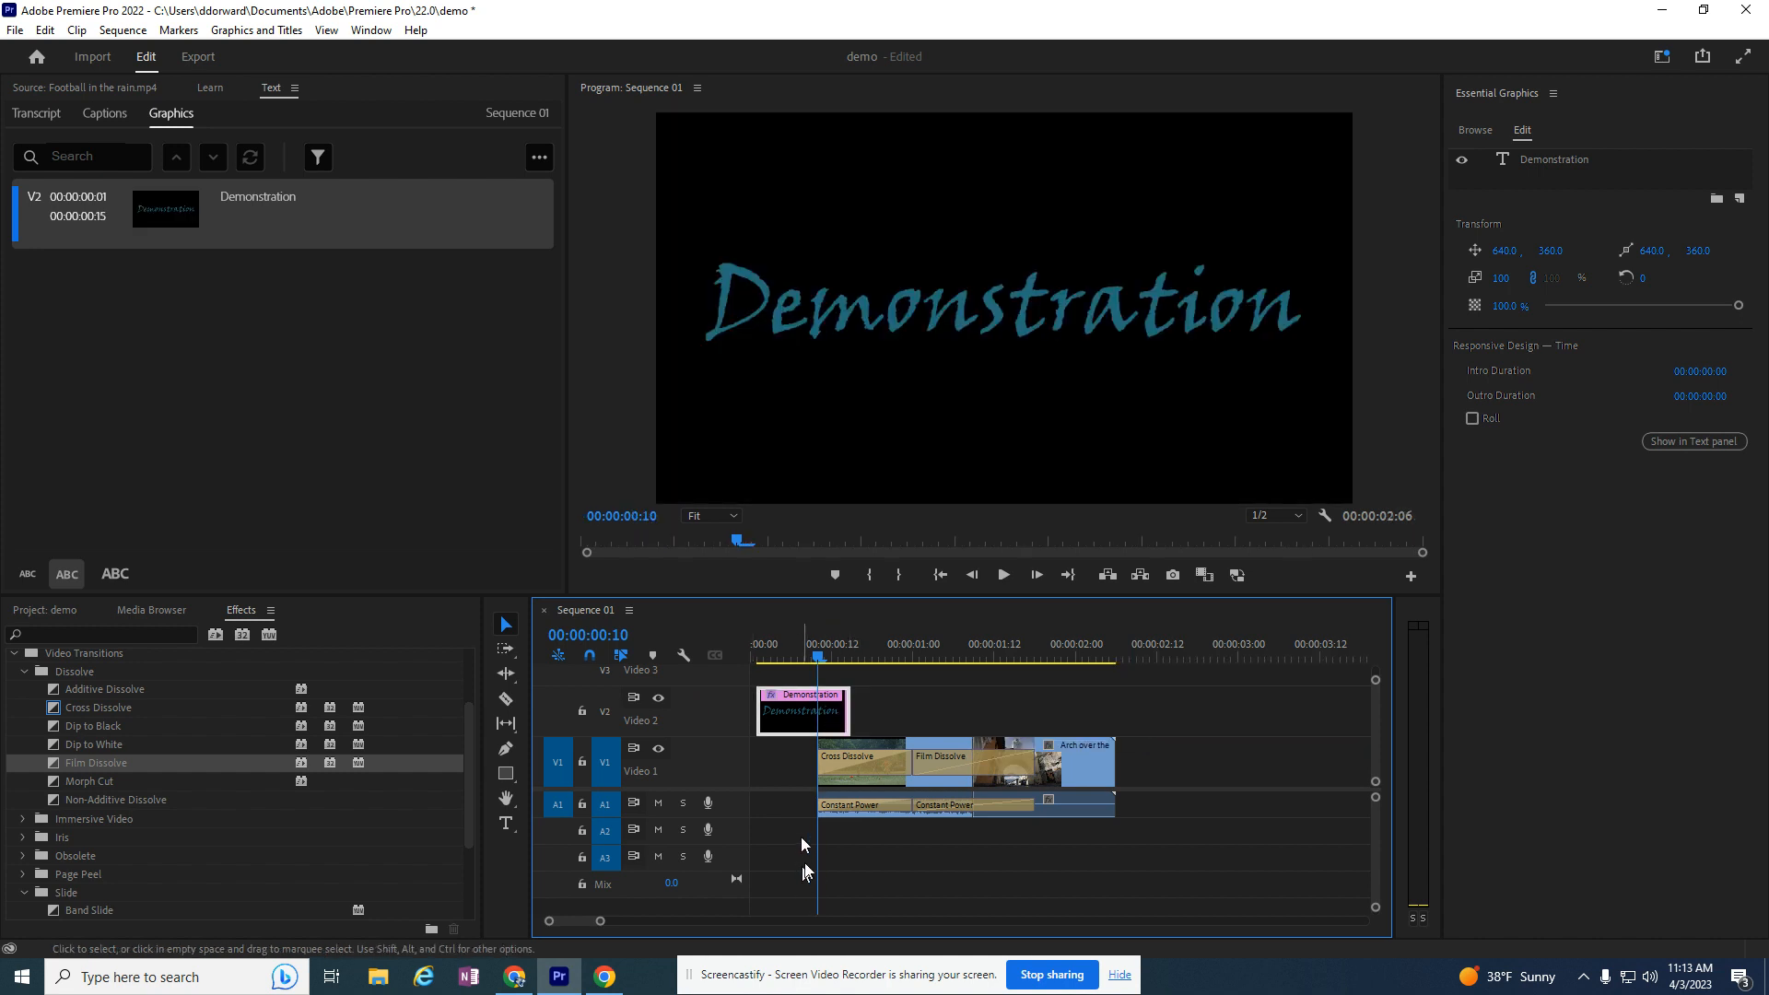
Apply the default transition to the end of the Demonstration title clip and scrub through it to 00:00:00:17.
{"action": "left_click_drag", "start_coordinate": [824, 657], "coordinate": [849, 702]}
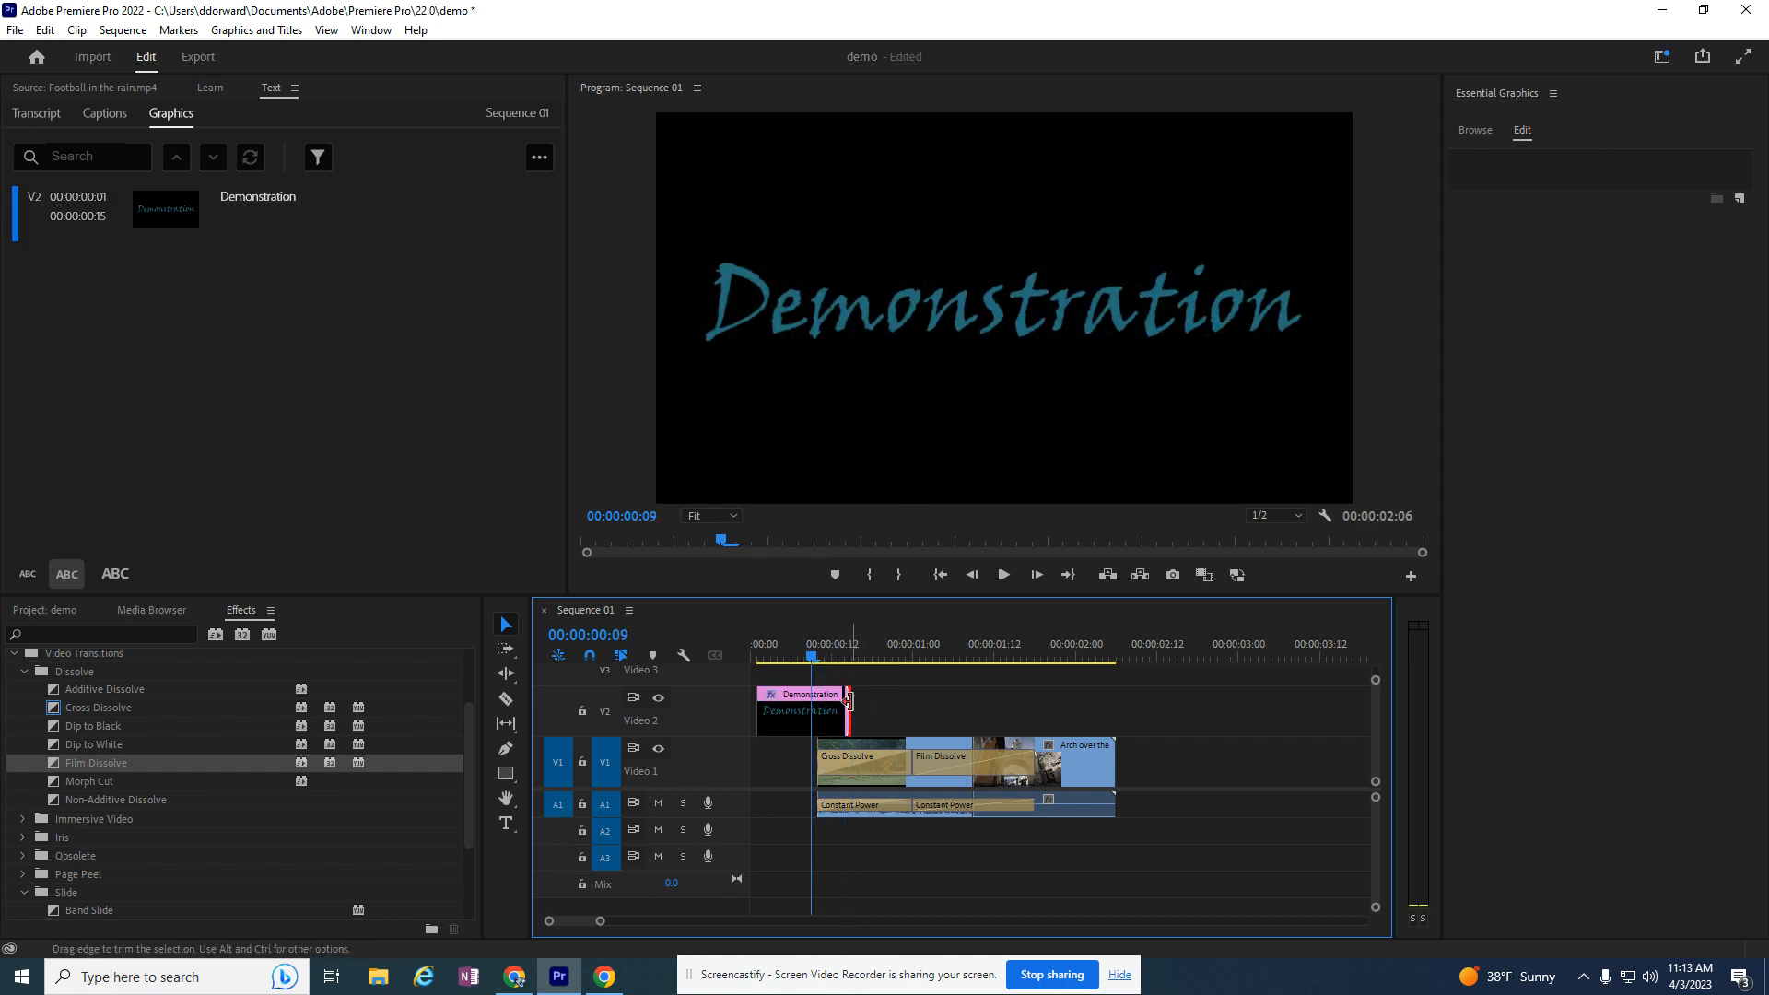
{"action": "right_click", "coordinate": [848, 703]}
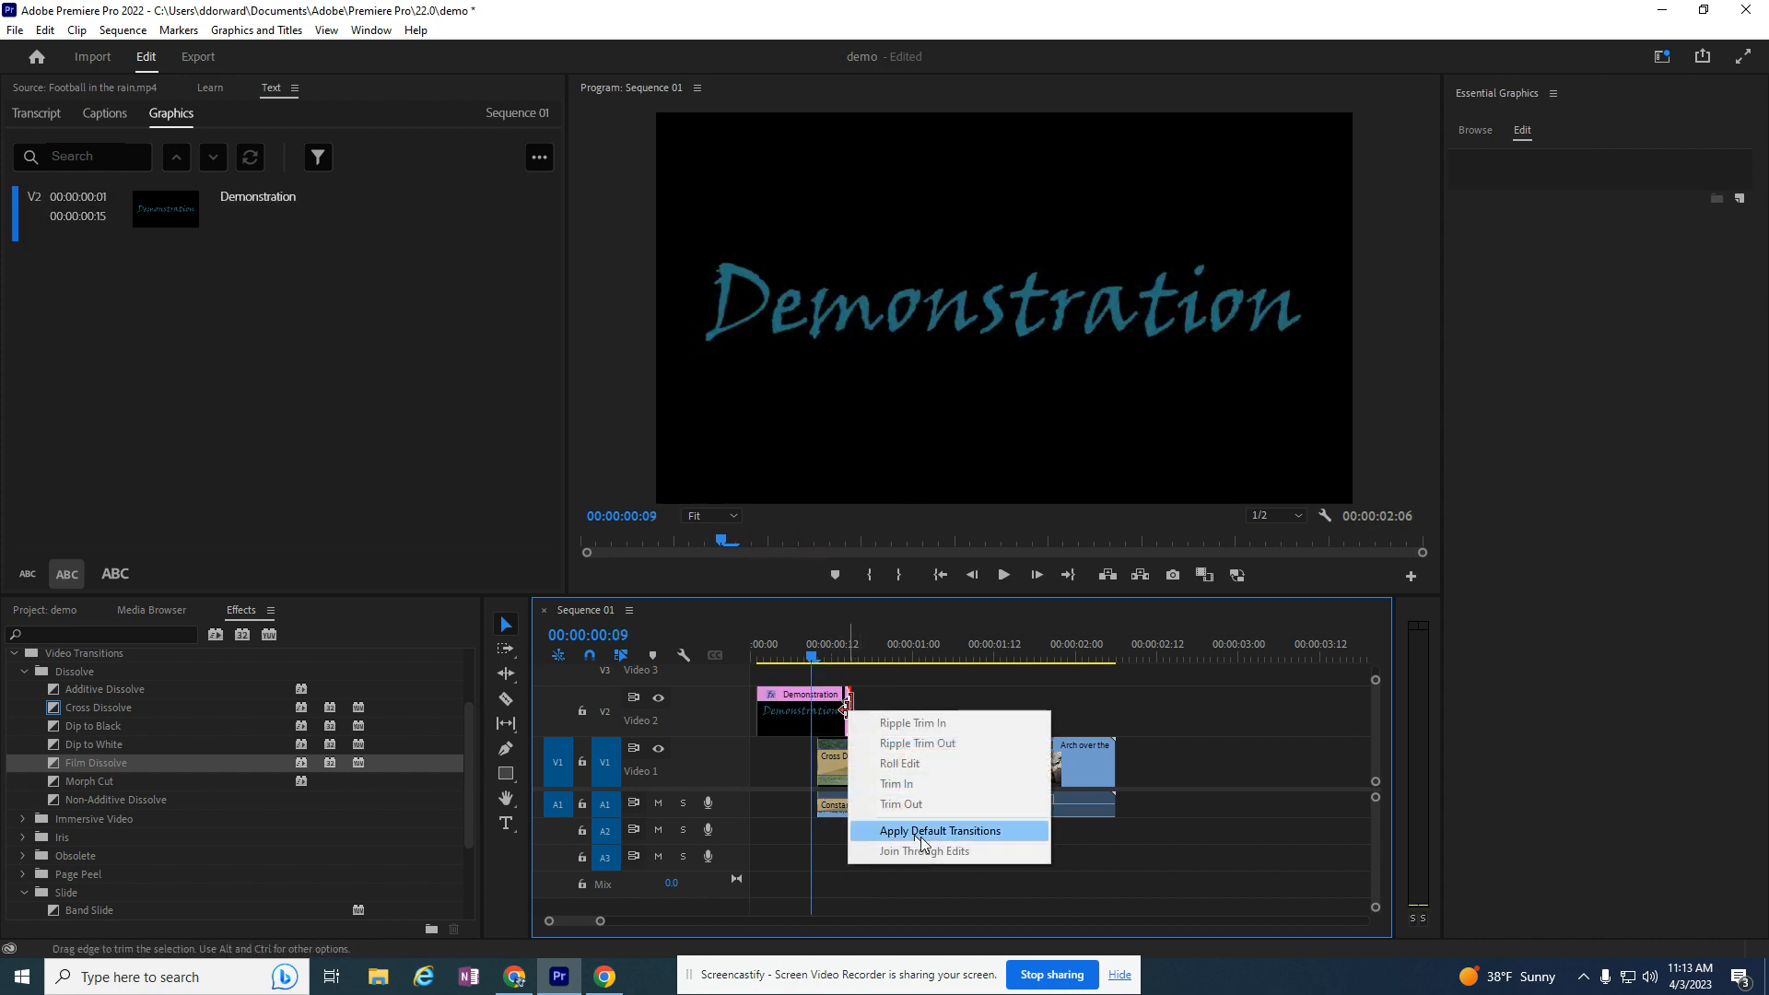
{"action": "left_click", "coordinate": [927, 828]}
{"action": "left_click_drag", "start_coordinate": [803, 658], "coordinate": [866, 668]}
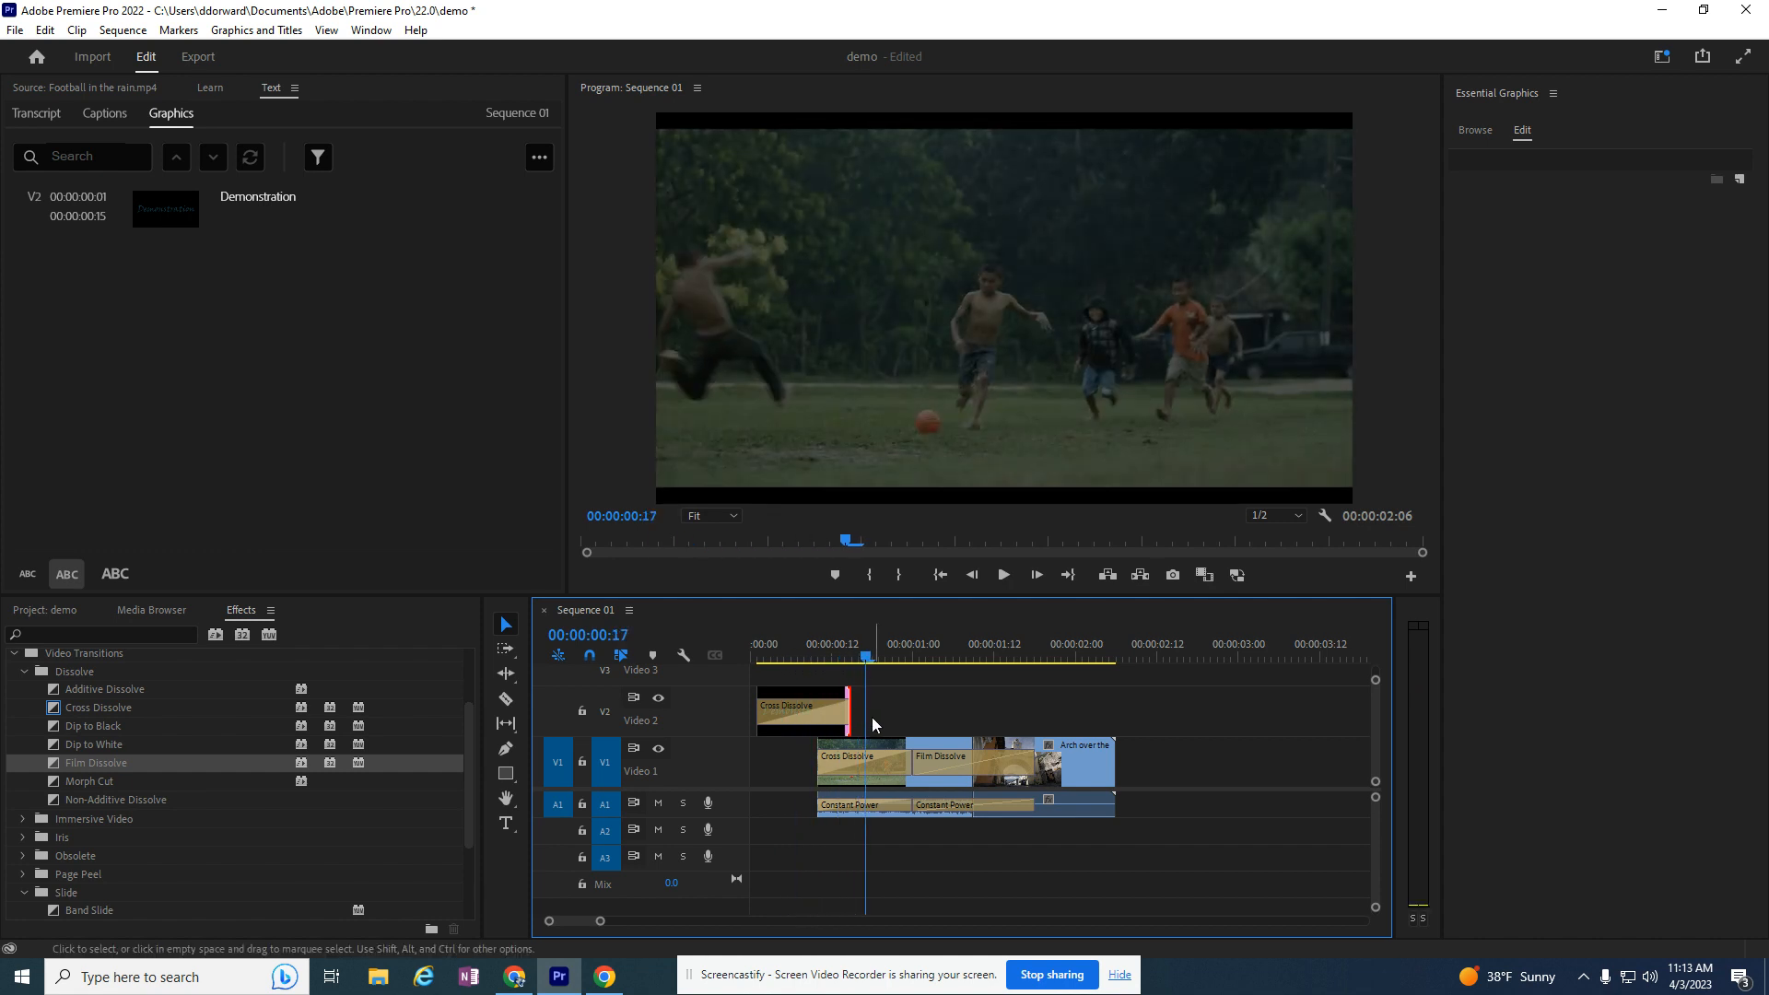
Extend the title clip to 17 frames, shift both video clips with their audio about 4 frames later, and scrub the opening.
{"action": "left_click_drag", "start_coordinate": [852, 719], "coordinate": [865, 717]}
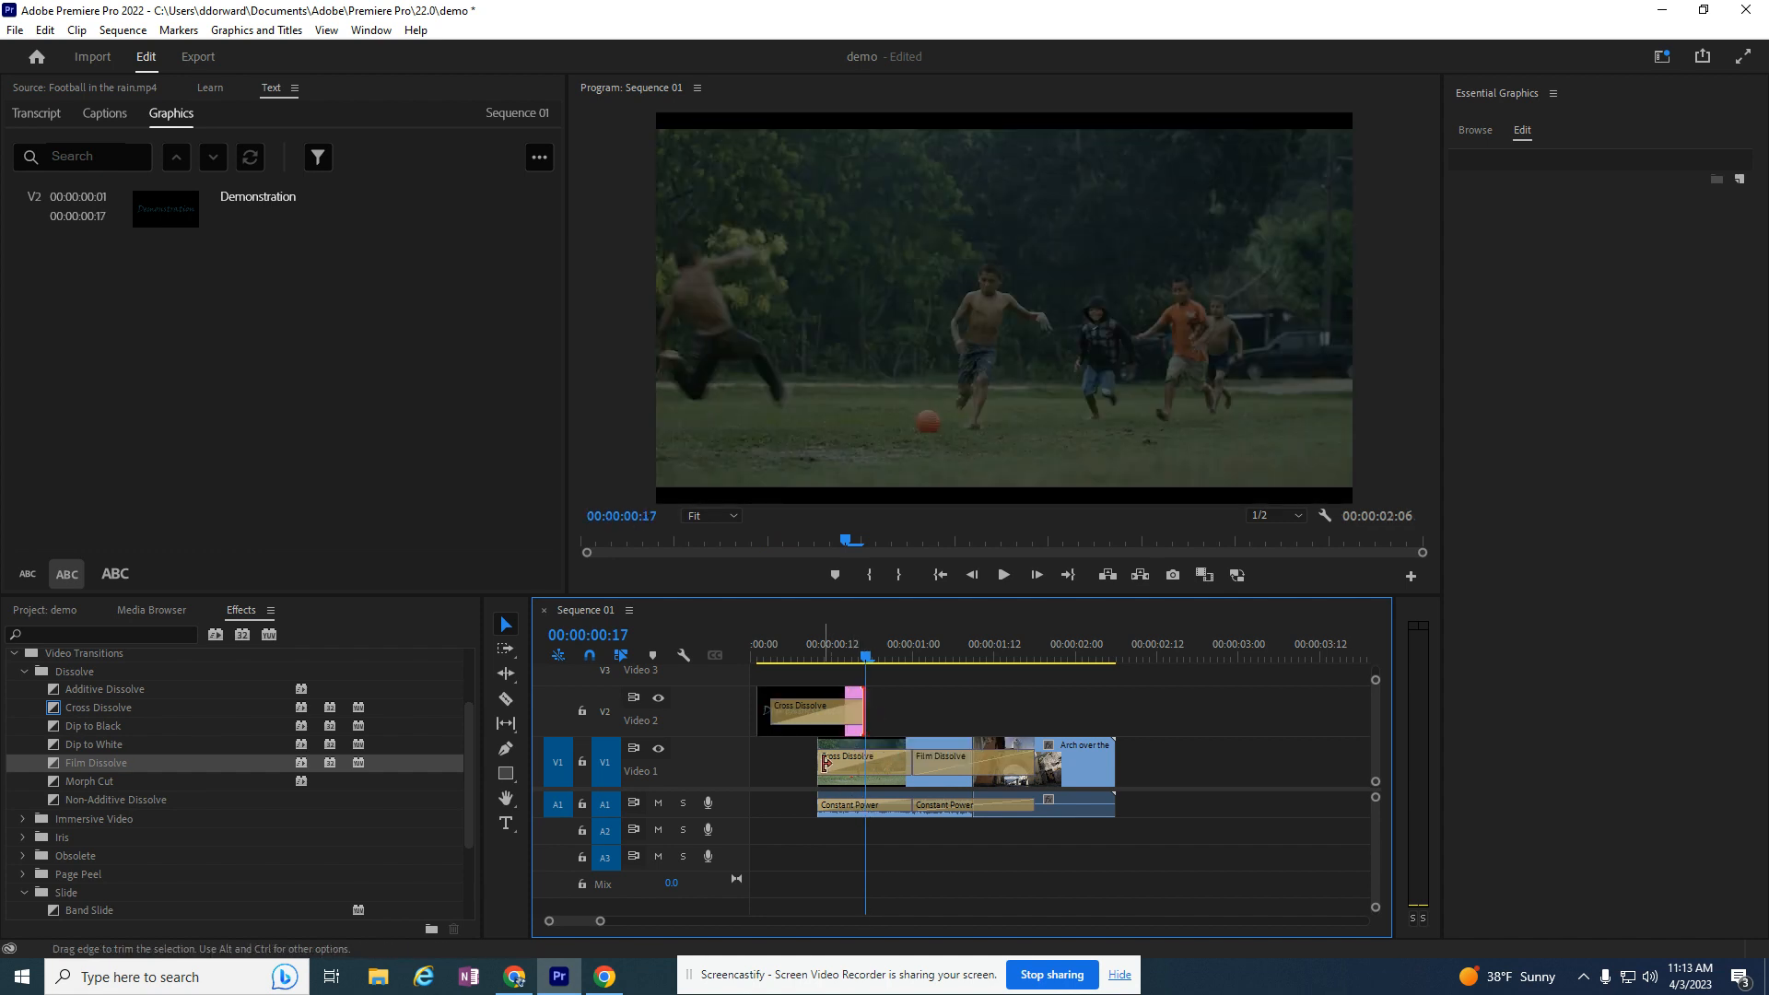
{"action": "left_click", "coordinate": [505, 627]}
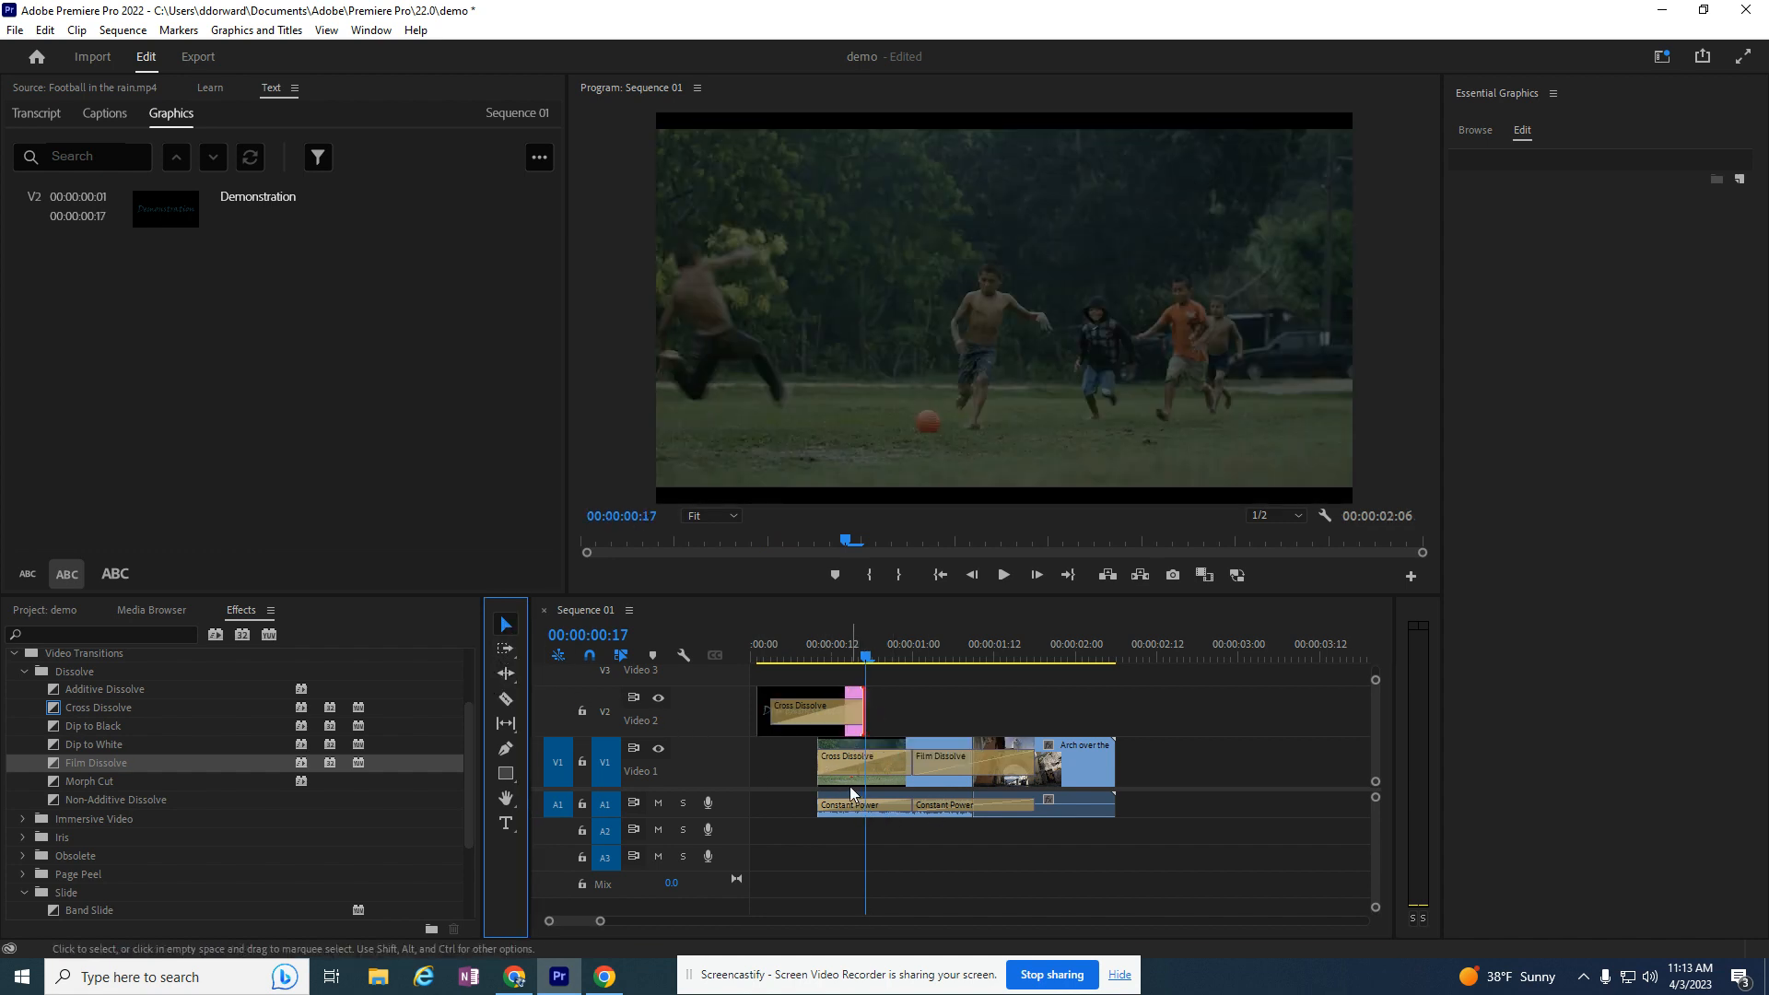
{"action": "left_click", "coordinate": [798, 768]}
{"action": "left_click_drag", "start_coordinate": [1164, 810], "coordinate": [945, 782]}
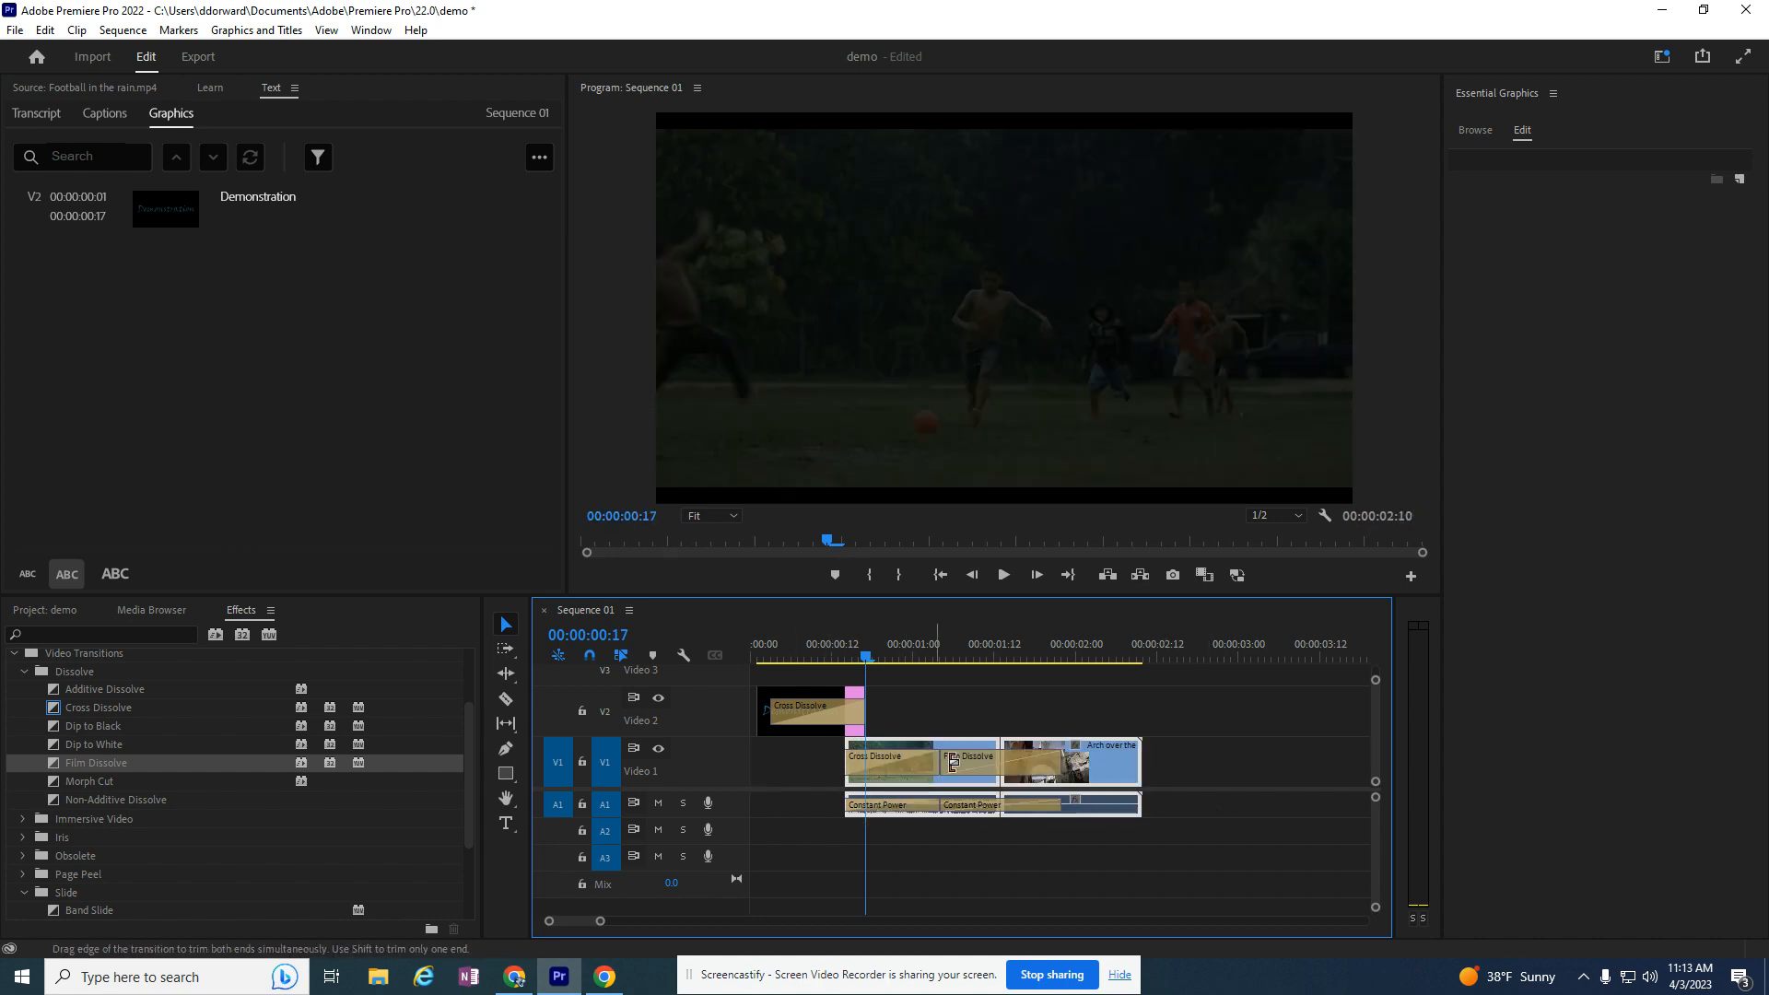
{"action": "left_click", "coordinate": [1093, 706]}
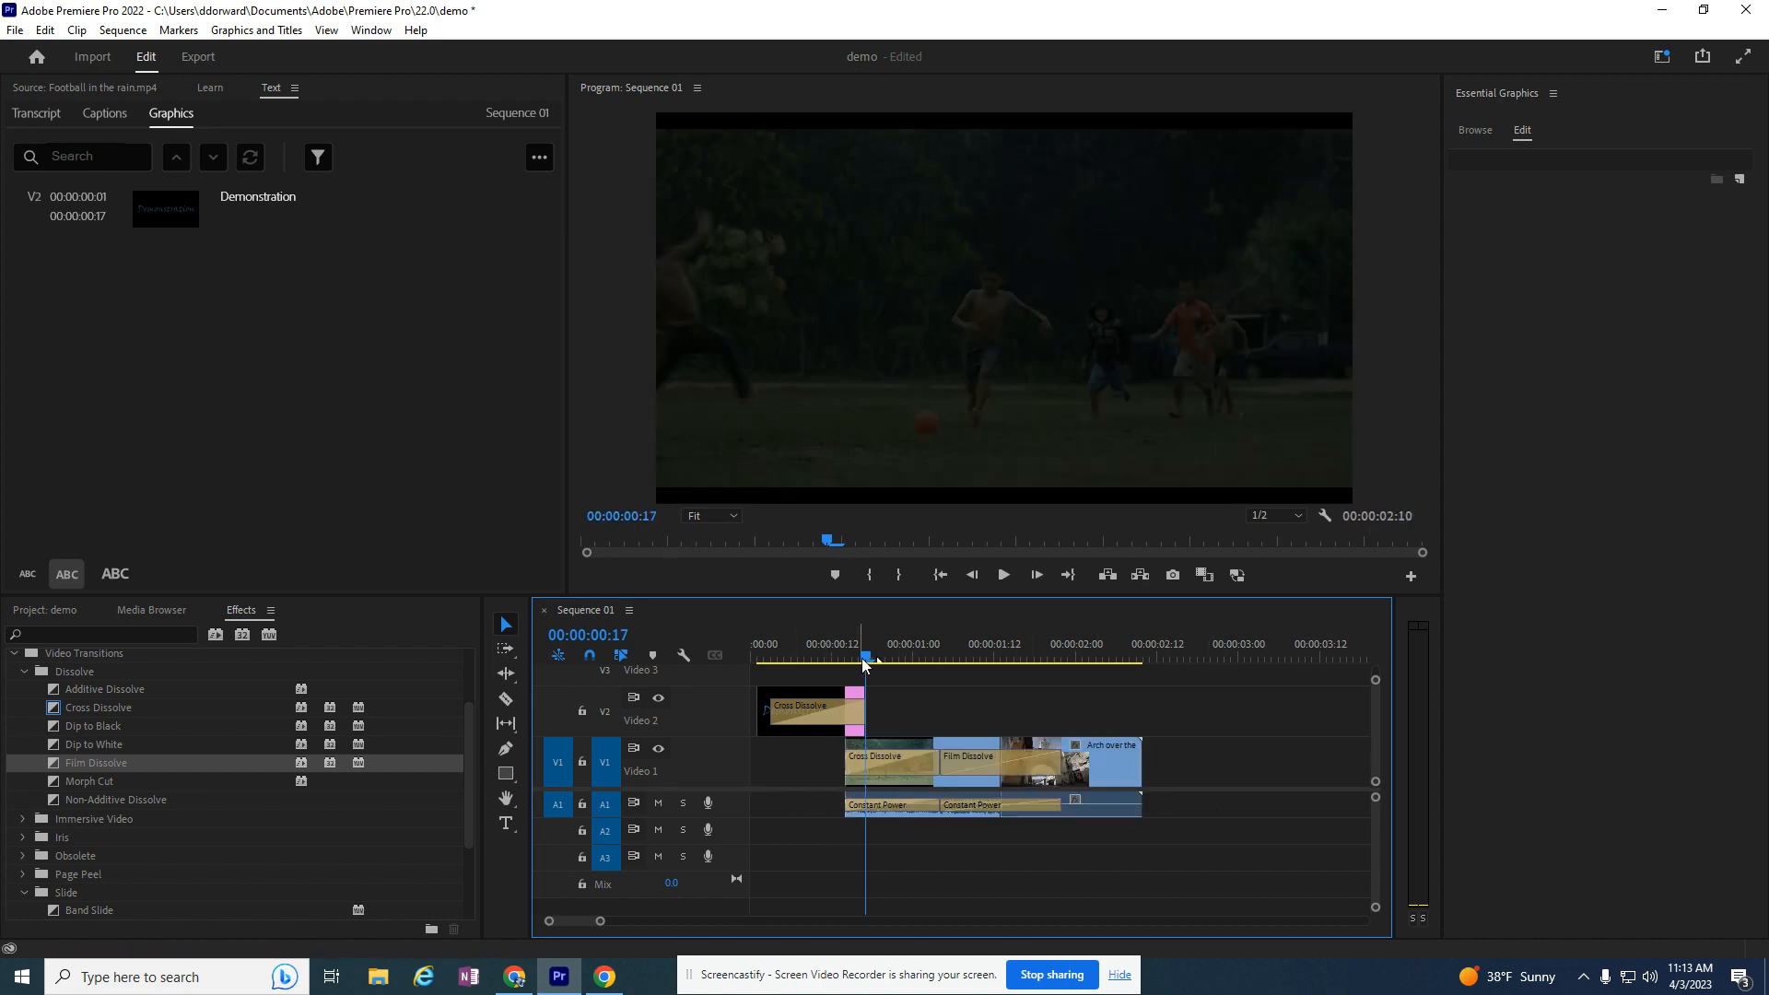
{"action": "left_click", "coordinate": [790, 656]}
{"action": "left_click_drag", "start_coordinate": [788, 669], "coordinate": [820, 669]}
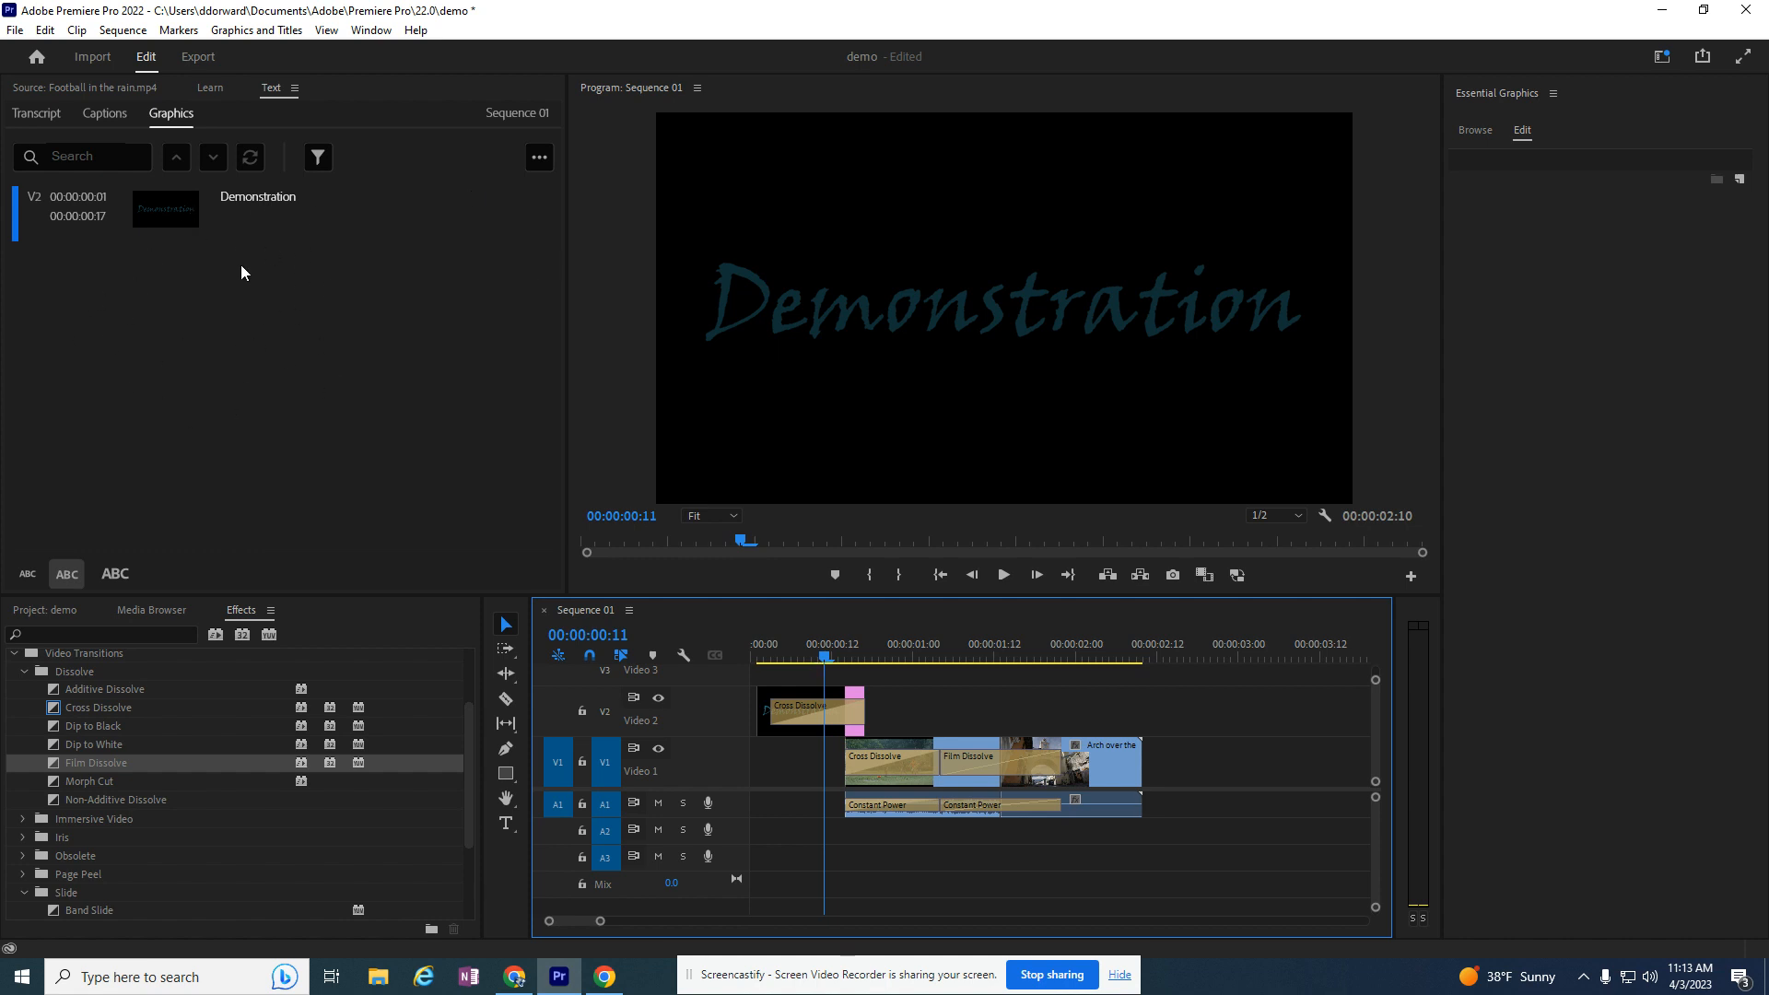
View Great forest.mp4 and the sequence's arch clip in the source monitor, and show the Demonstration title in the graphics list.
{"action": "left_click", "coordinate": [48, 610]}
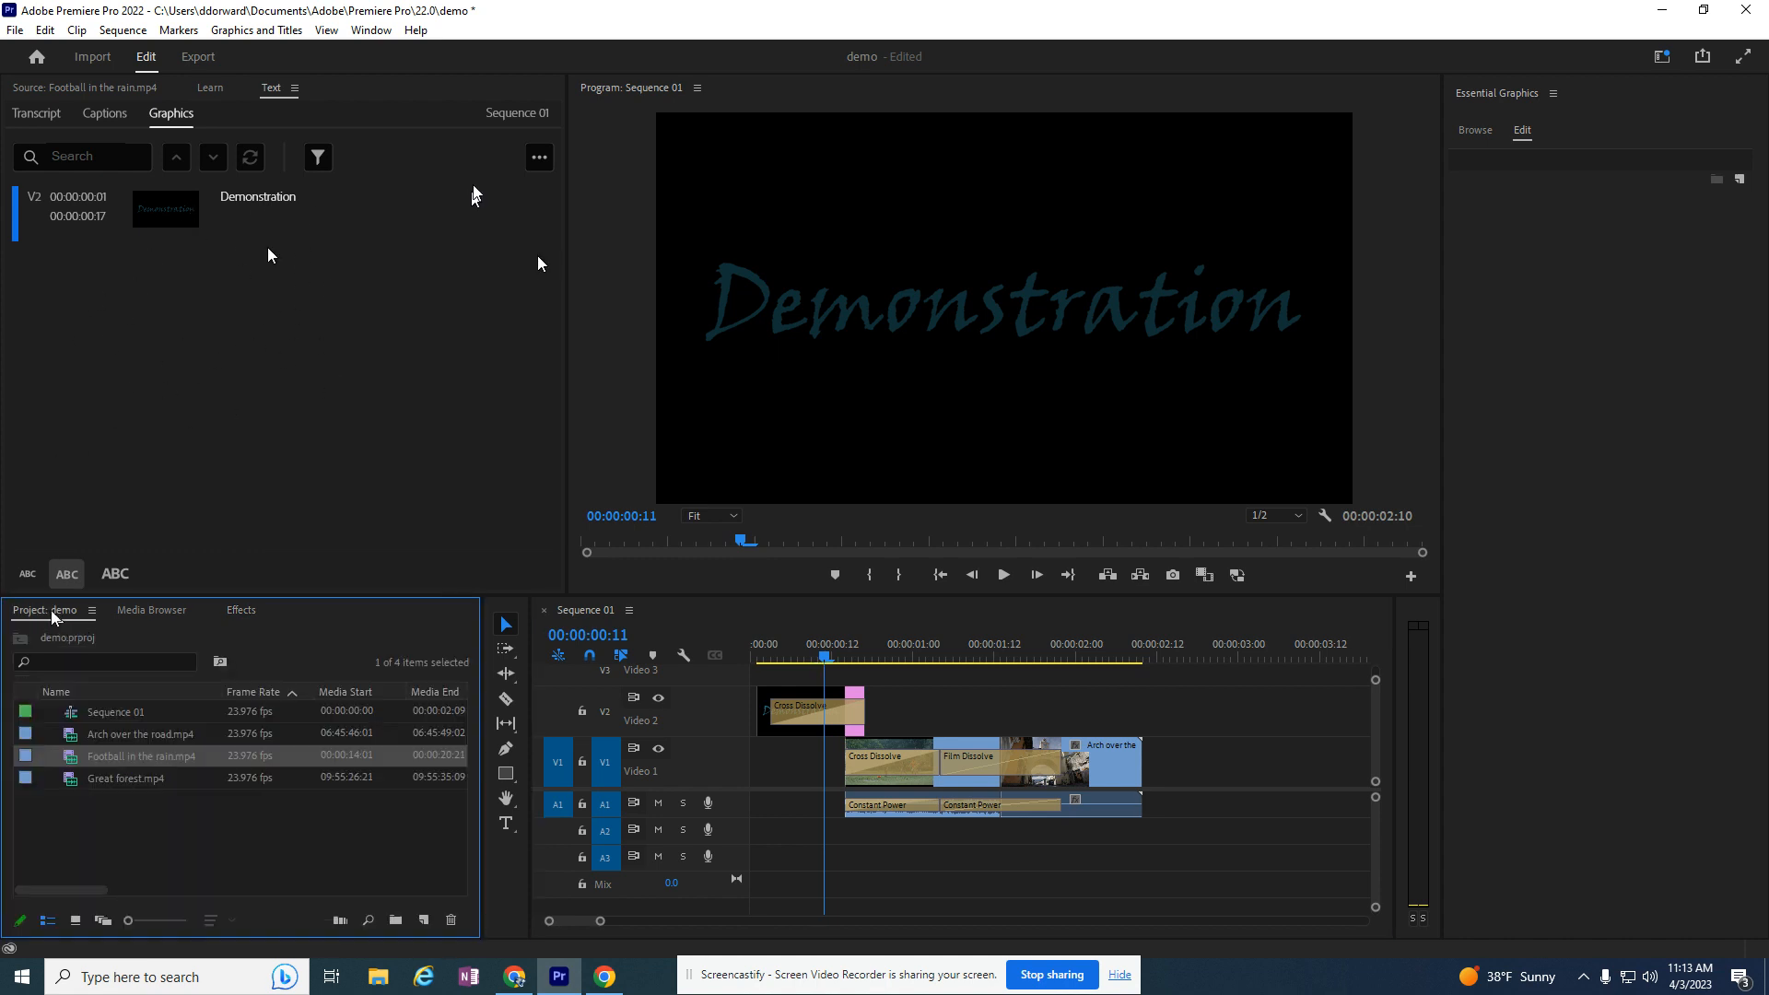
{"action": "double_click", "coordinate": [109, 778]}
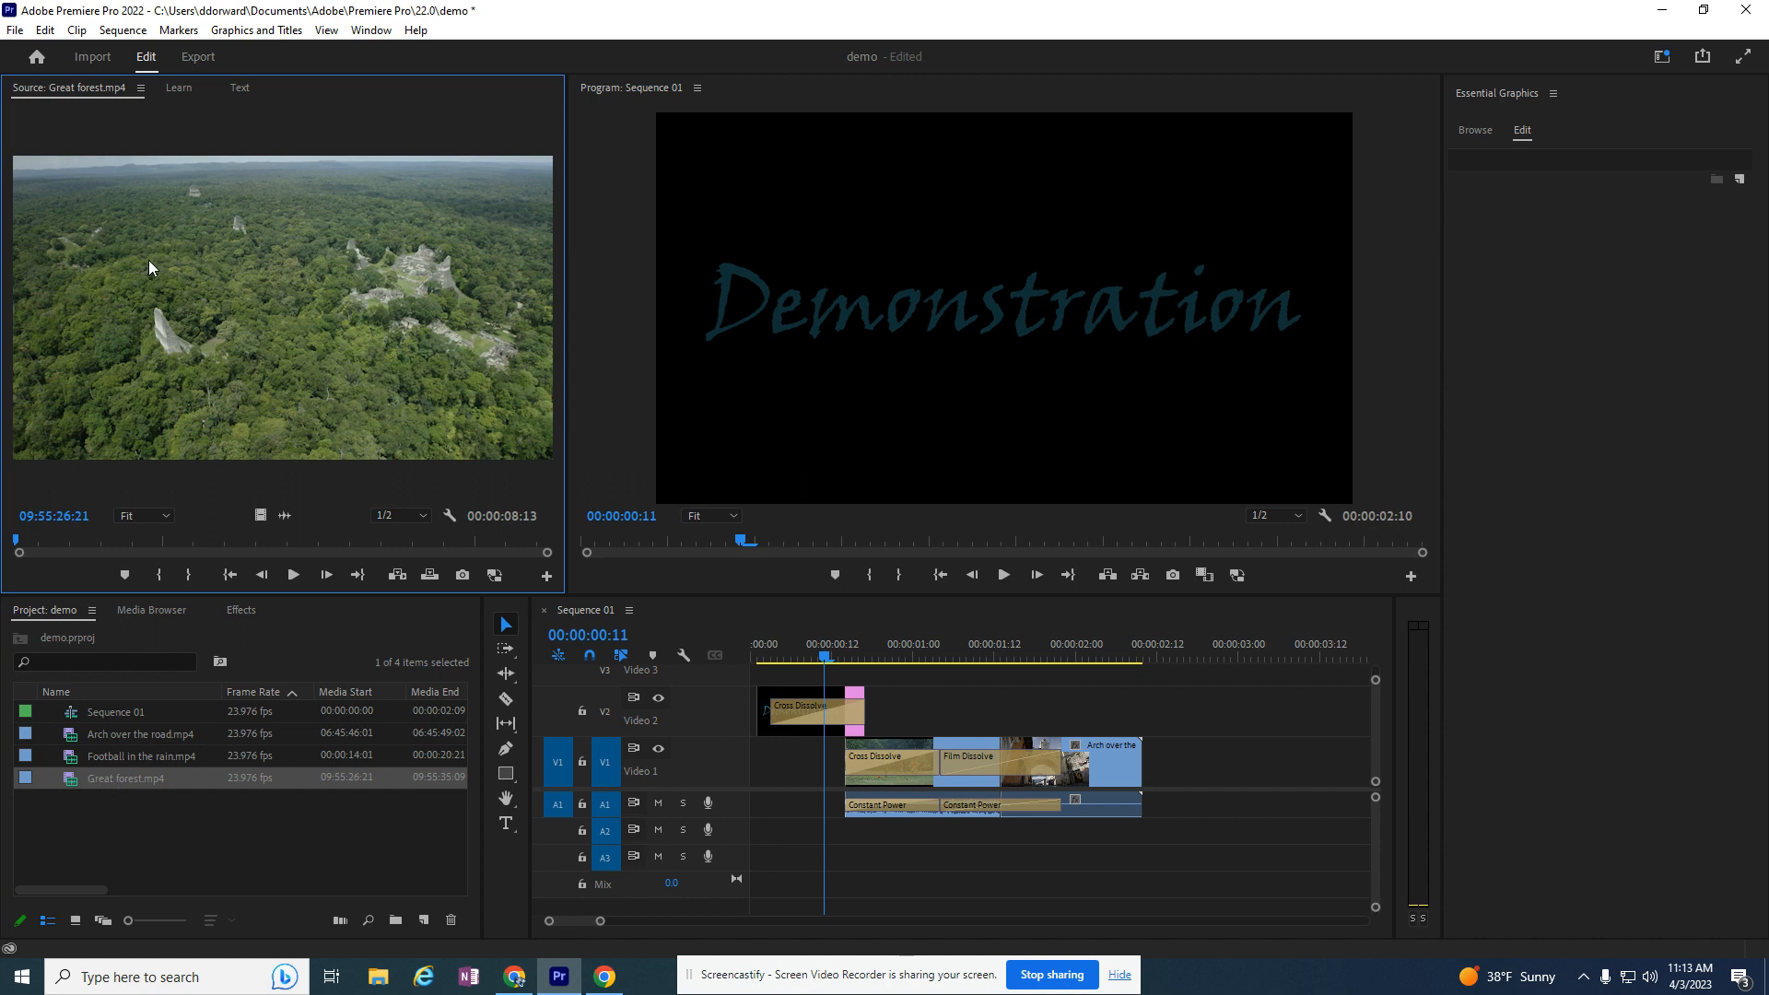
{"action": "left_click", "coordinate": [776, 705]}
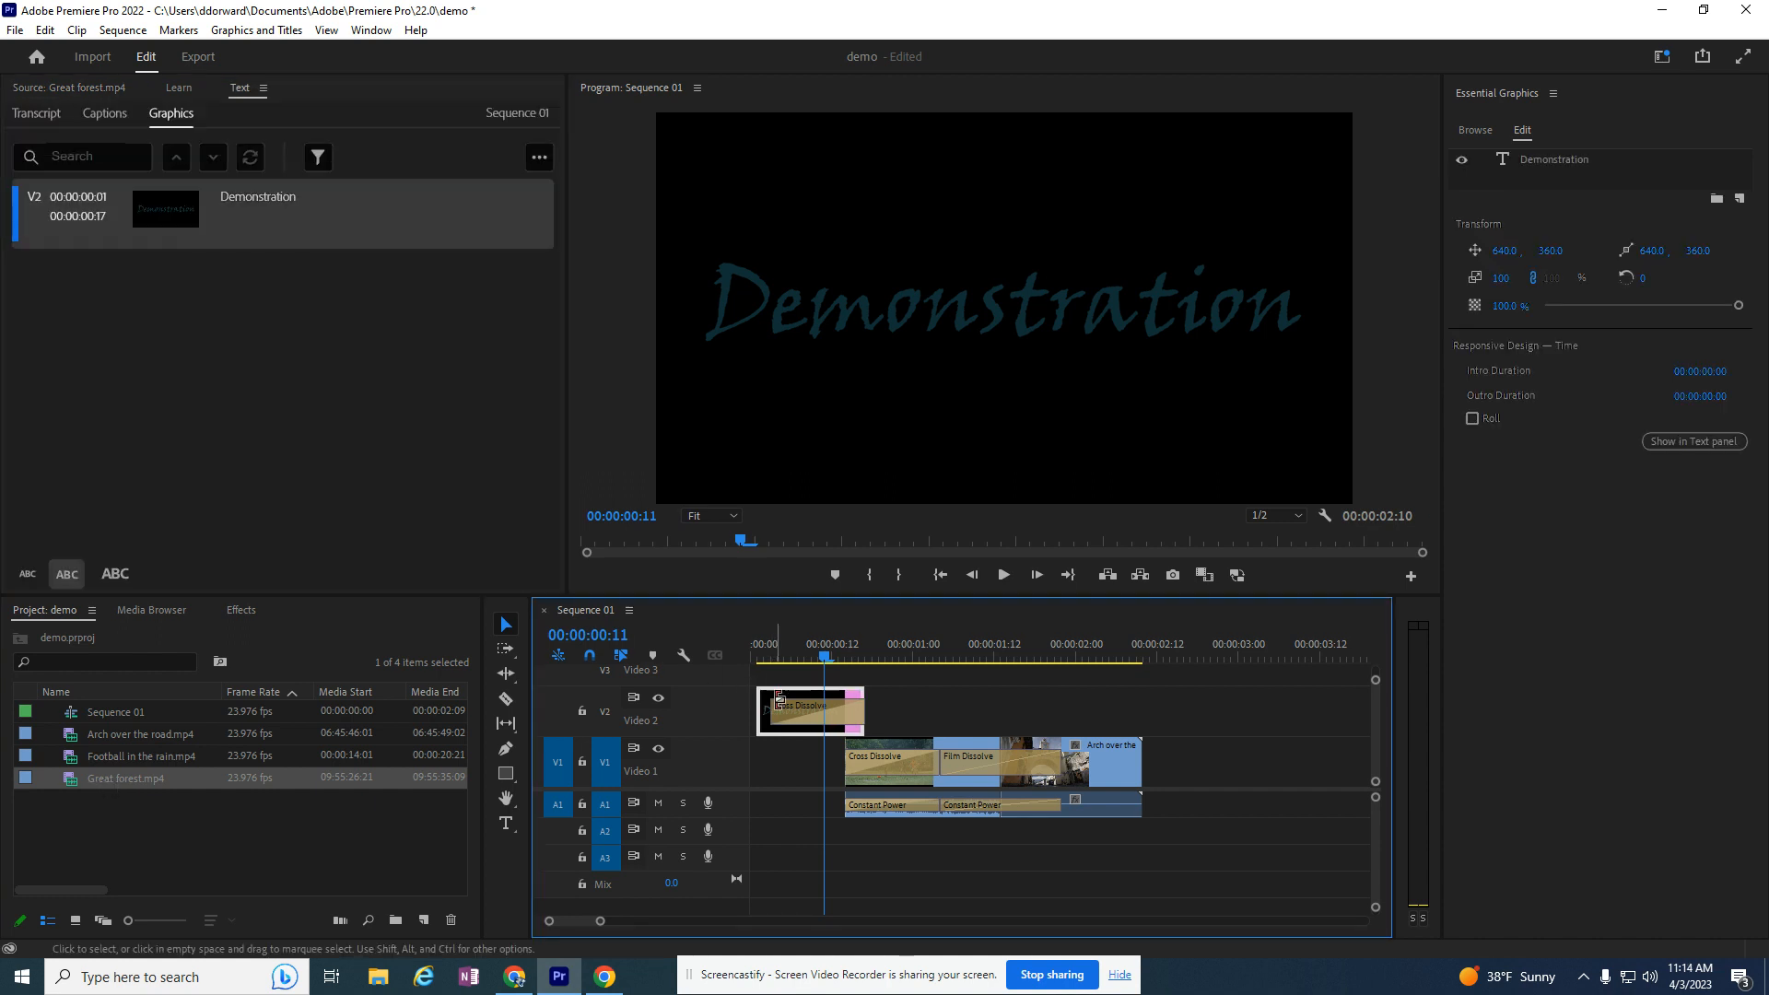
{"action": "double_click", "coordinate": [1092, 763]}
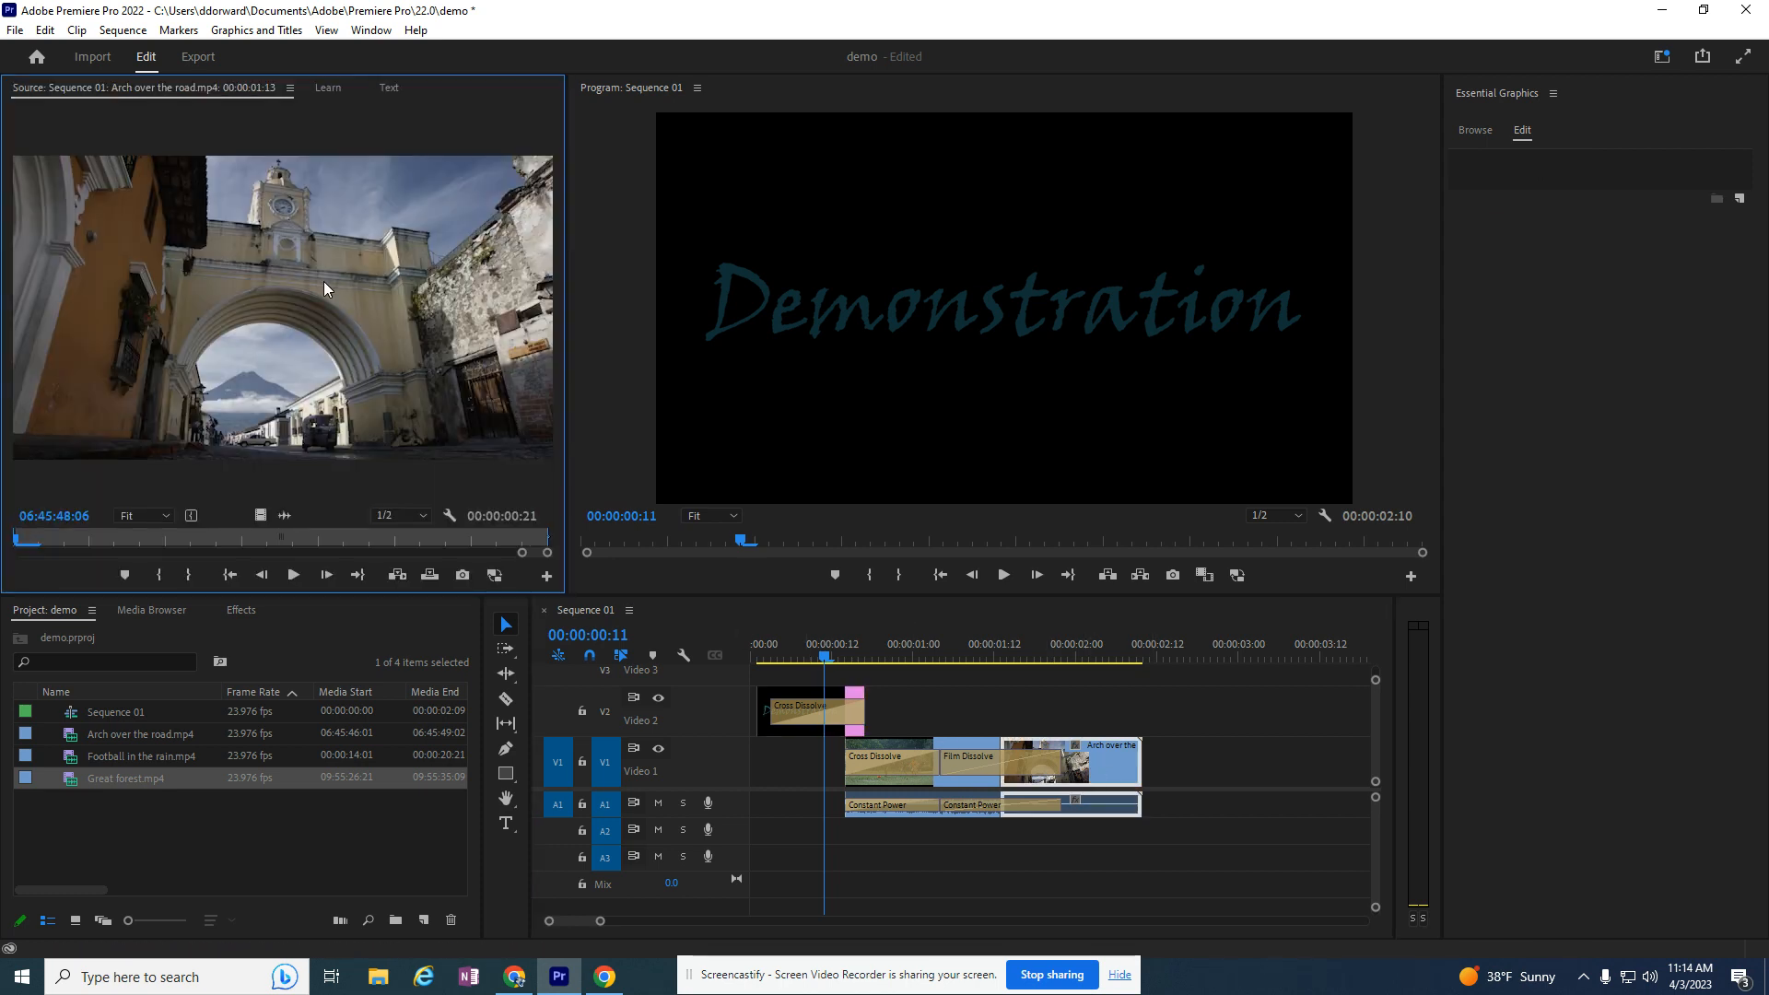
{"action": "left_click", "coordinate": [106, 774]}
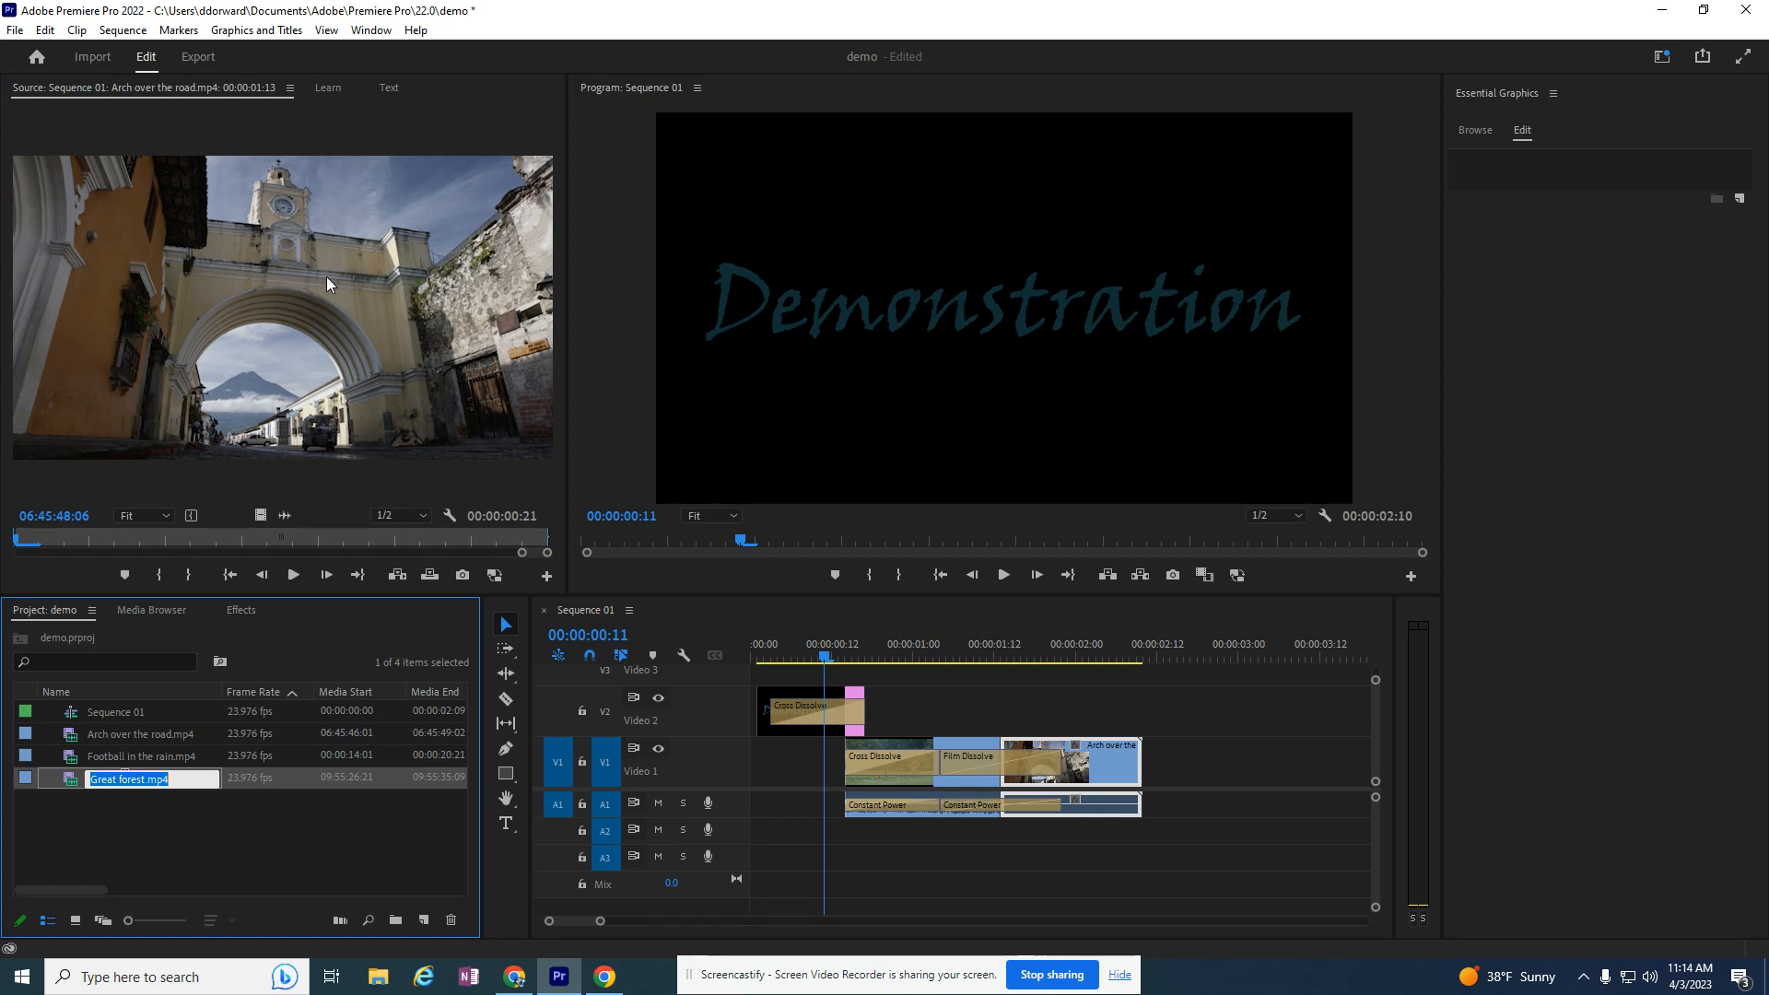
{"action": "double_click", "coordinate": [804, 694]}
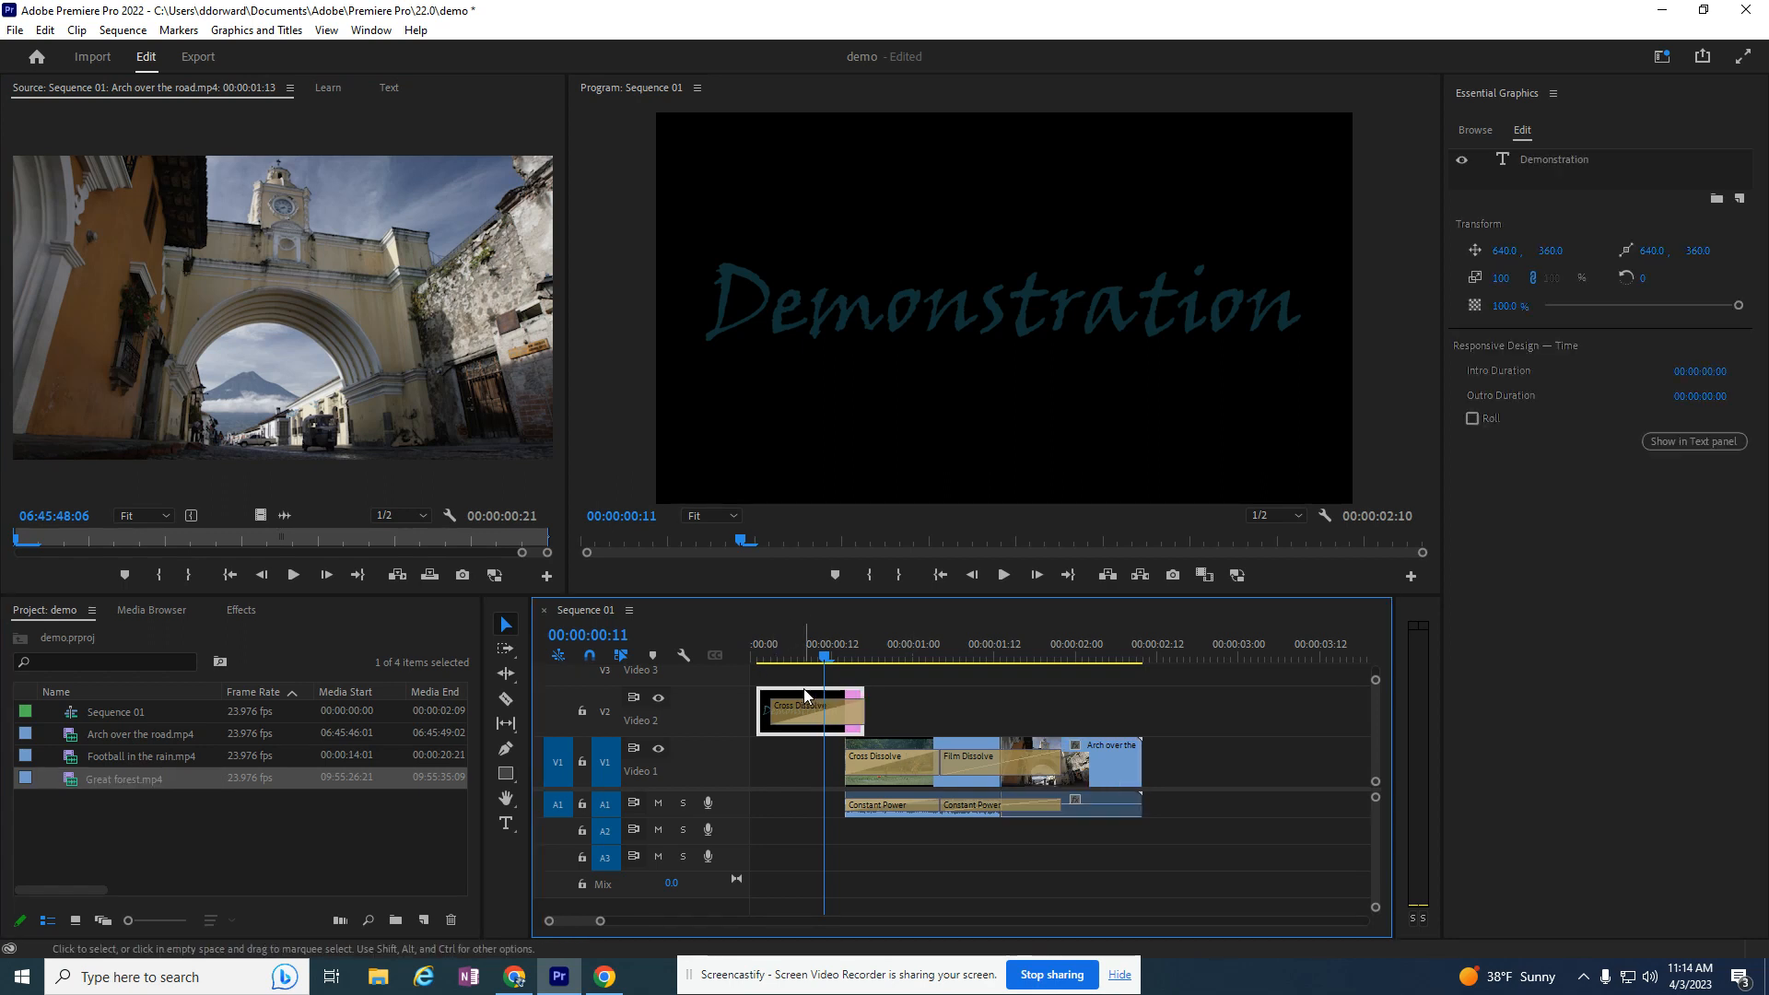
{"action": "left_click", "coordinate": [235, 203]}
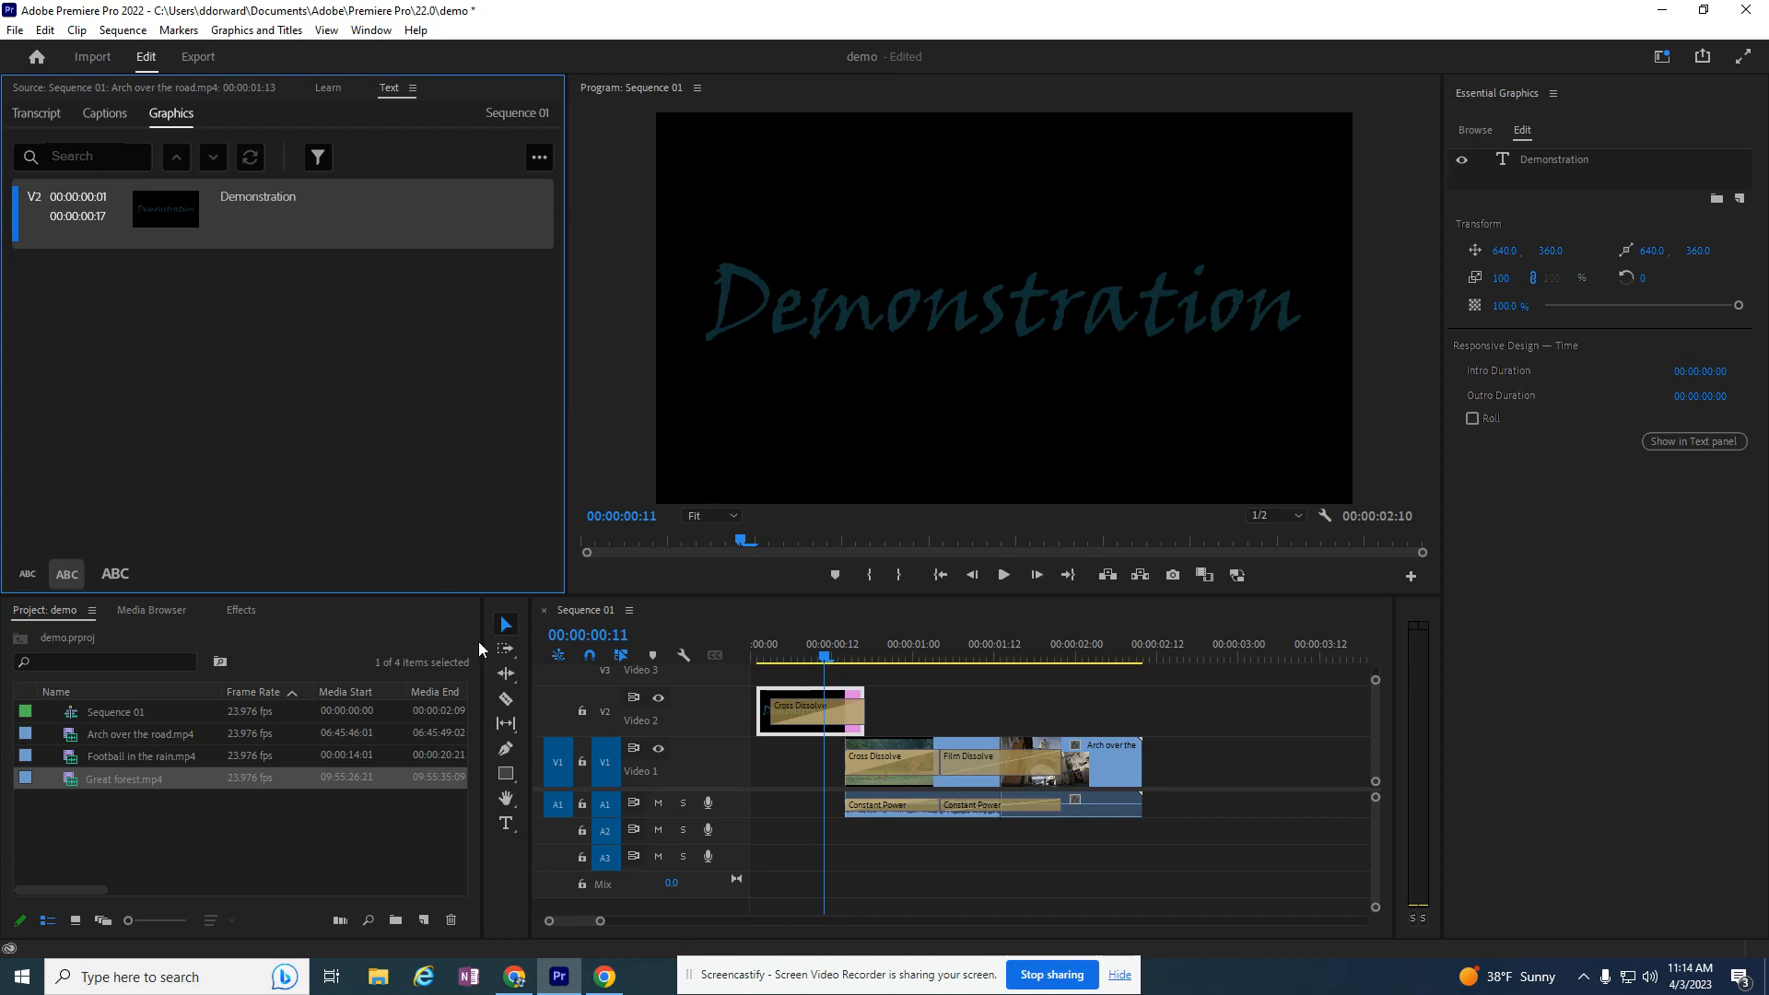
Select the whole Demonstration title text in the video frame for editing with the Type tool.
{"action": "left_click", "coordinate": [506, 823]}
{"action": "left_click", "coordinate": [779, 707]}
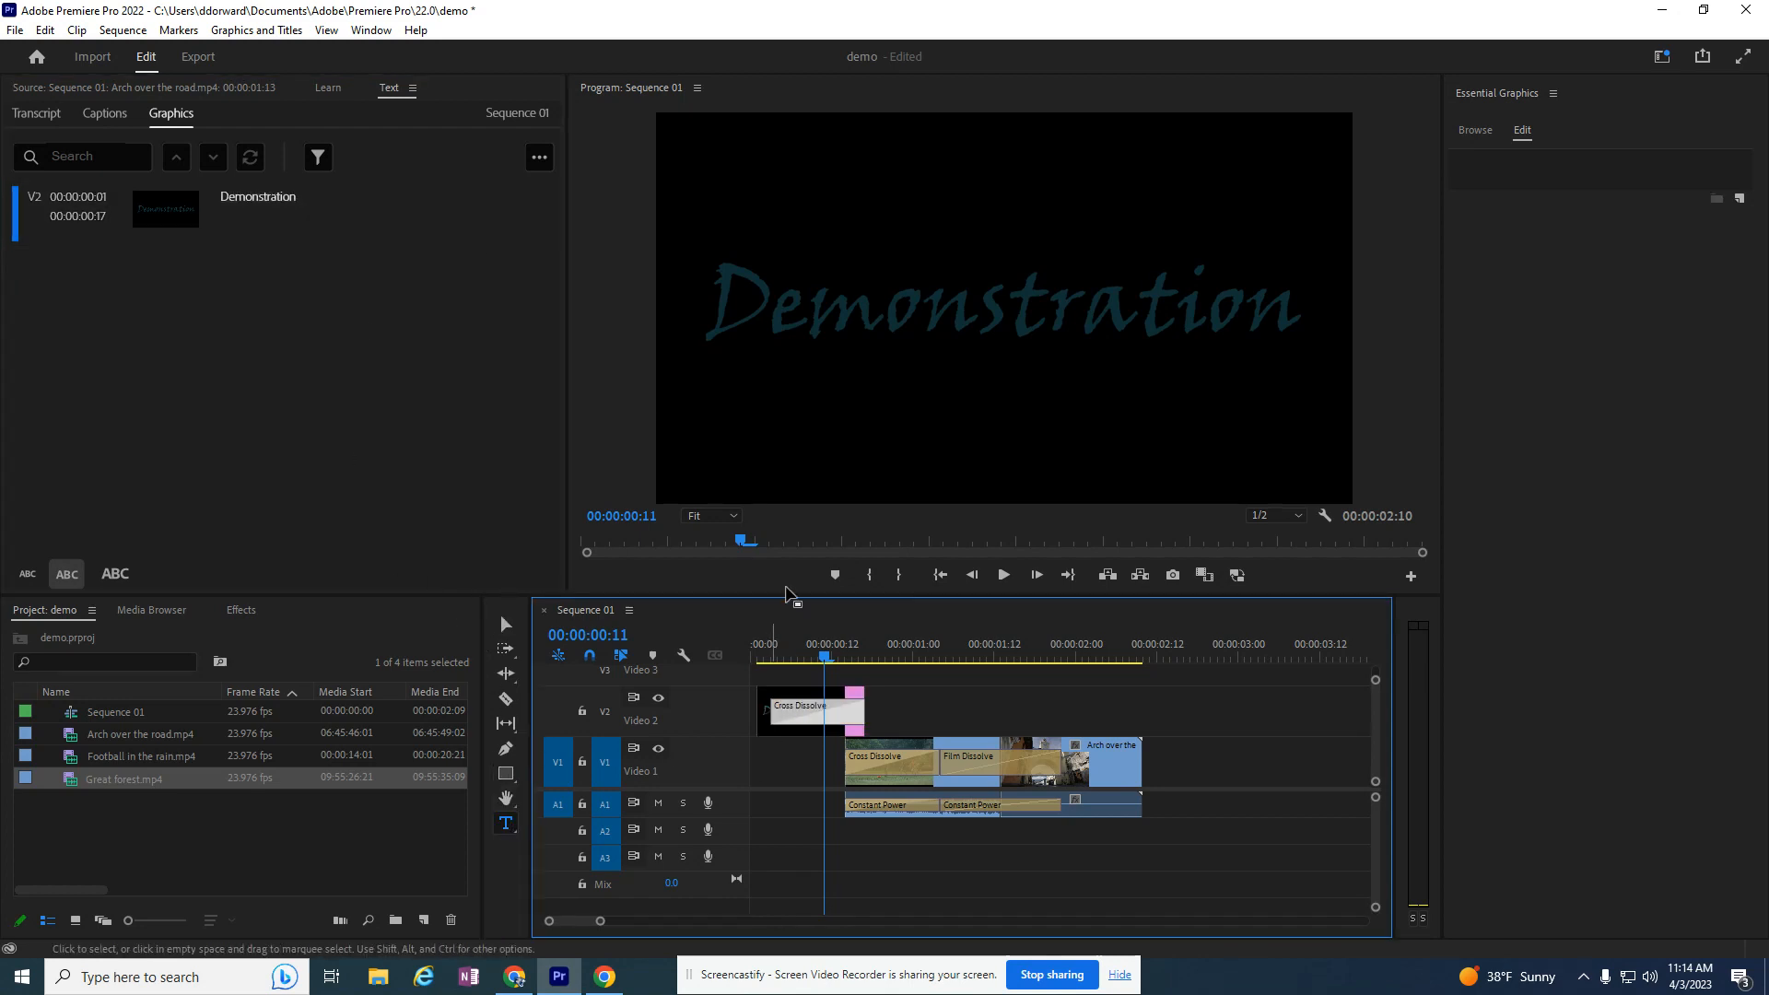
{"action": "left_click", "coordinate": [887, 318]}
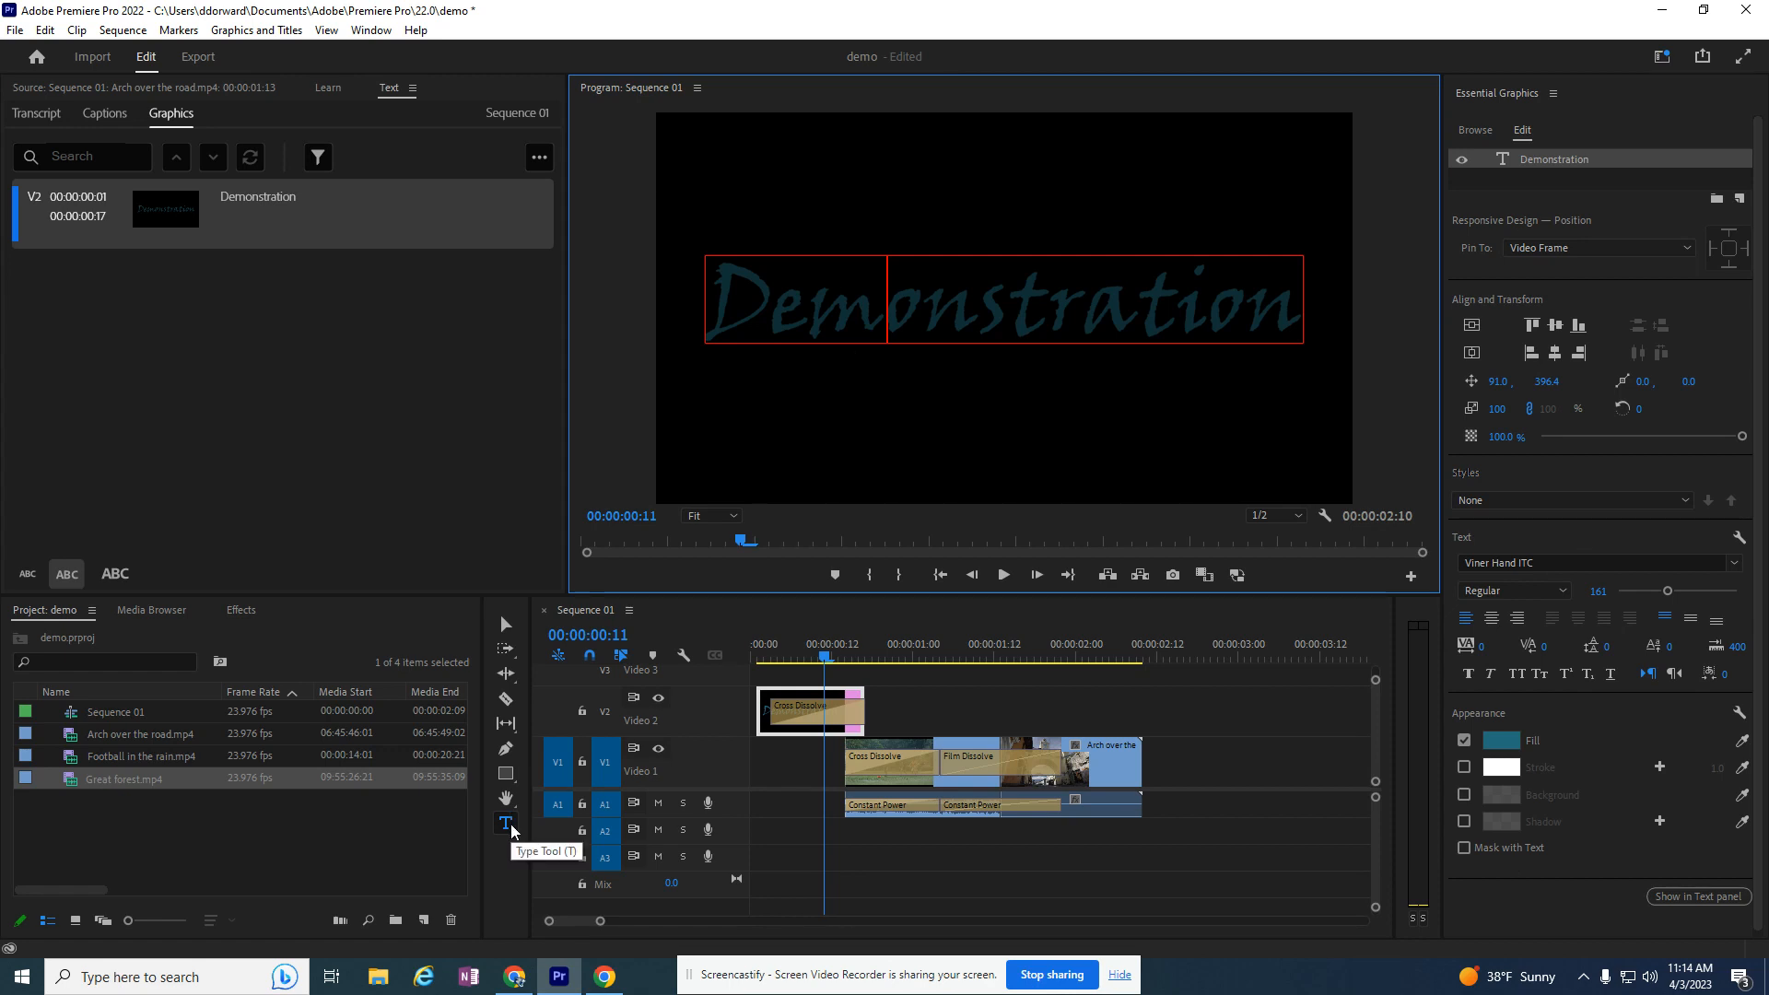
{"action": "double_click", "coordinate": [933, 314]}
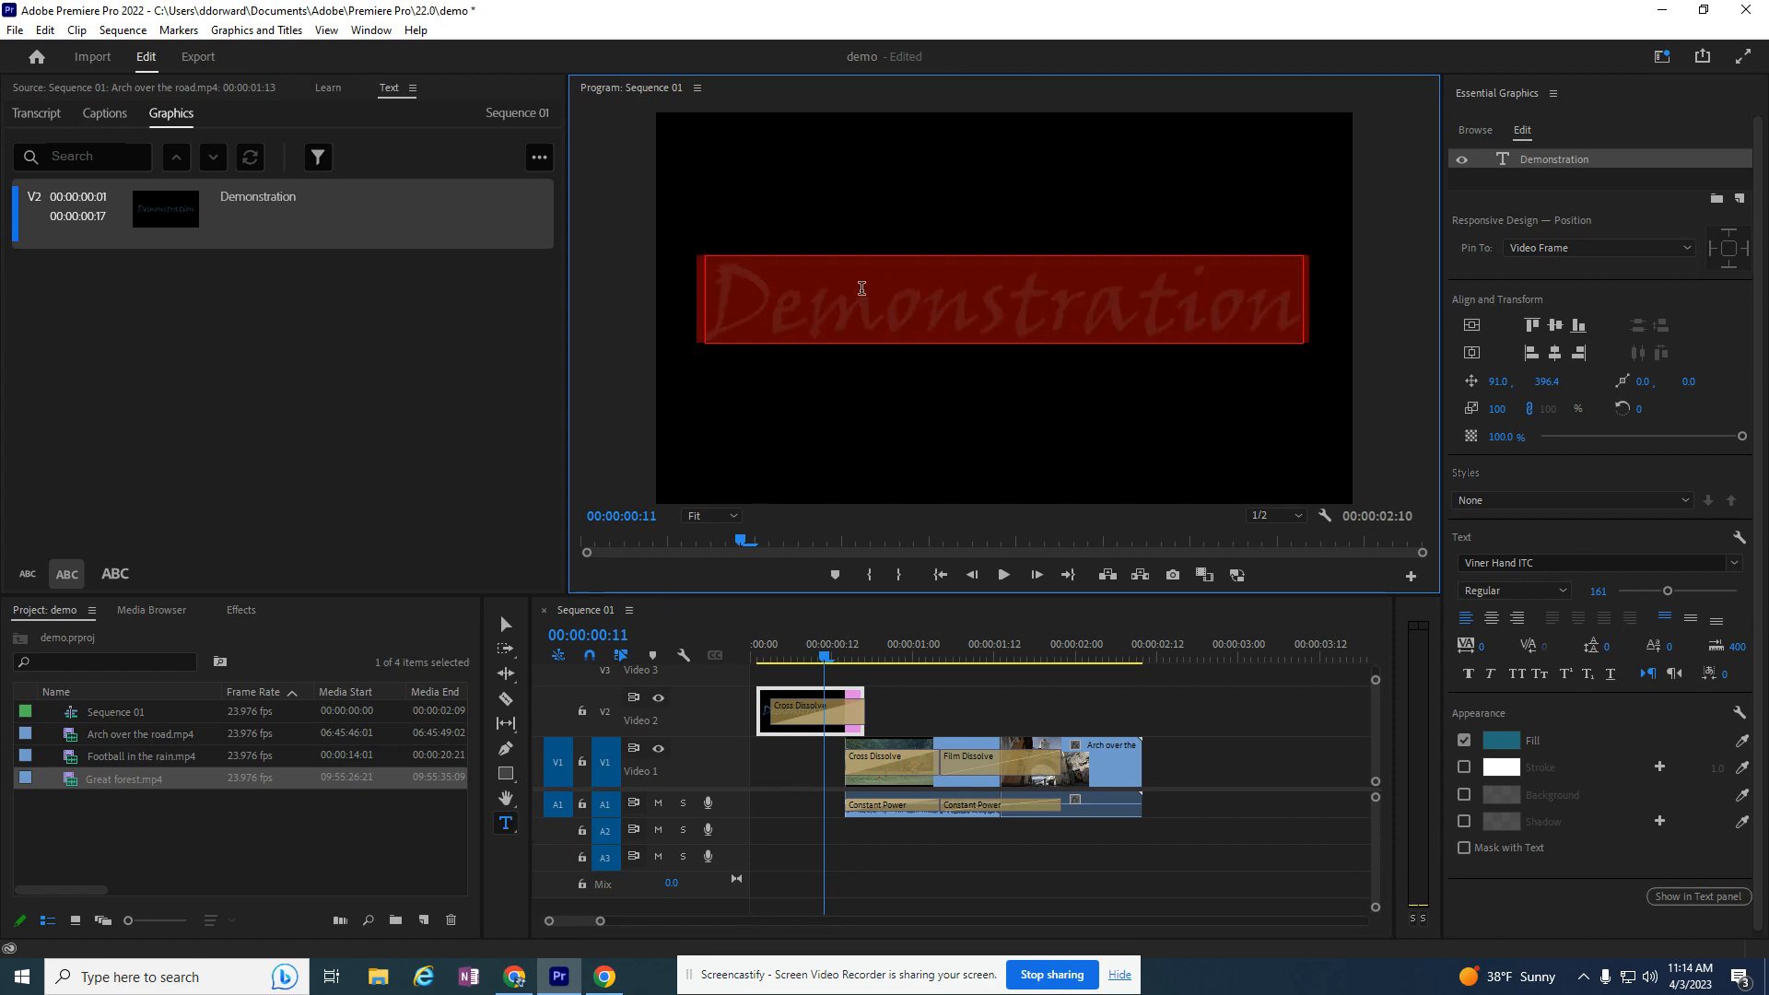